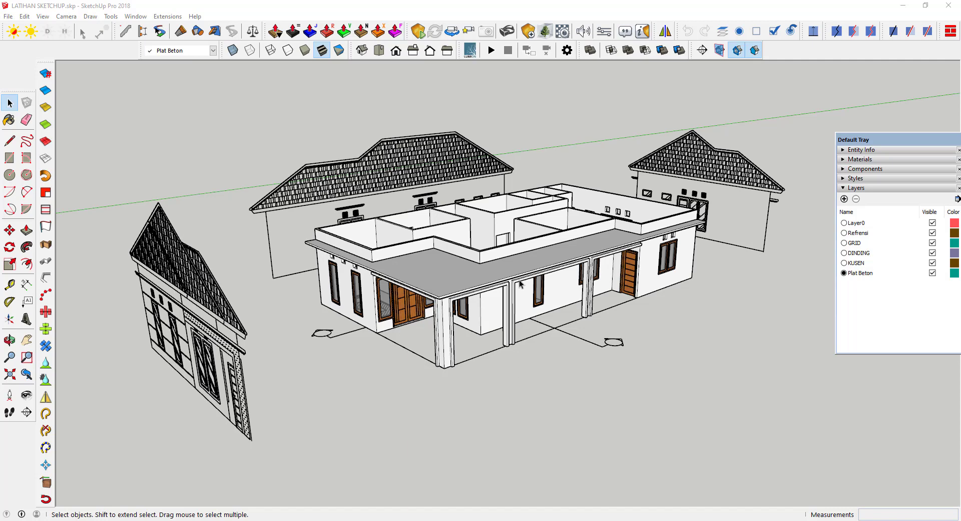
Orbit and zoom around the house to reach a low, frontal view of it
{"action": "scroll", "coordinate": [480, 282], "scroll_direction": "up", "scroll_amount": 2}
{"action": "scroll", "coordinate": [403, 326], "scroll_direction": "up", "scroll_amount": 1}
{"action": "mouse_move", "coordinate": [340, 344]}
{"action": "middle_mouse_down"}
{"action": "mouse_move", "coordinate": [403, 226]}
{"action": "mouse_move", "coordinate": [450, 280]}
{"action": "middle_mouse_up"}
{"action": "scroll", "coordinate": [403, 227], "scroll_direction": "down", "scroll_amount": 2}
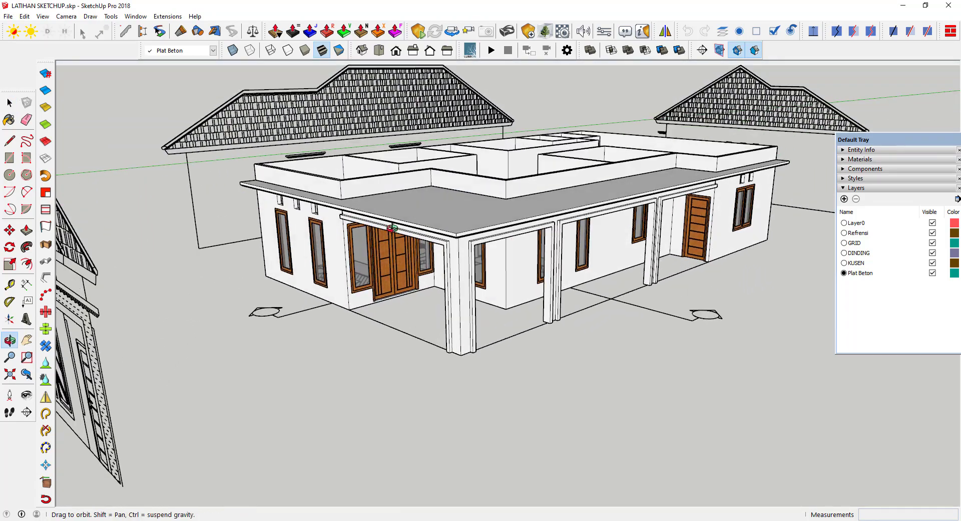
{"action": "scroll", "coordinate": [461, 230], "scroll_direction": "up", "scroll_amount": 3}
{"action": "left_click", "coordinate": [461, 230]}
{"action": "mouse_move", "coordinate": [446, 221]}
{"action": "middle_mouse_down"}
{"action": "mouse_move", "coordinate": [596, 131]}
{"action": "mouse_move", "coordinate": [464, 191]}
{"action": "mouse_move", "coordinate": [416, 285]}
{"action": "mouse_move", "coordinate": [407, 234]}
{"action": "middle_mouse_up"}
{"action": "scroll", "coordinate": [409, 259], "scroll_direction": "up", "scroll_amount": 3}
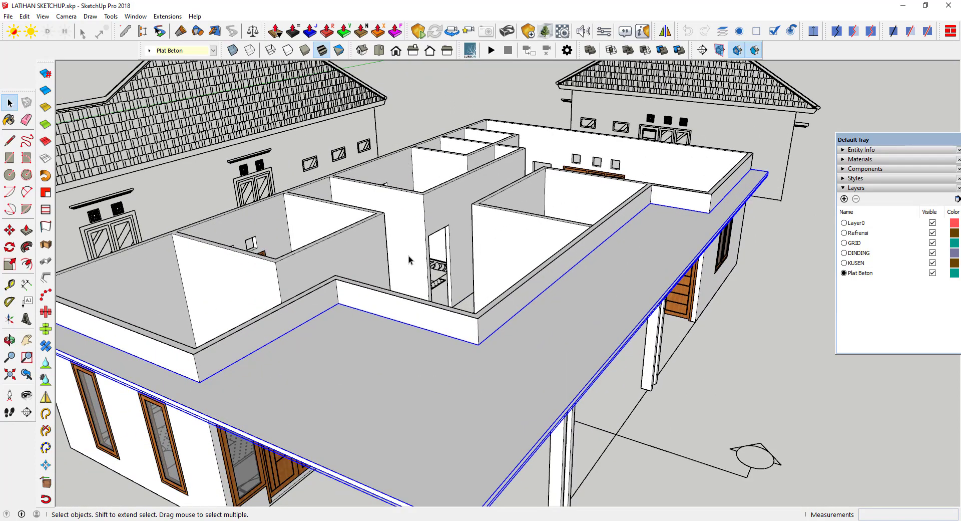
{"action": "scroll", "coordinate": [452, 280], "scroll_direction": "down", "scroll_amount": 3}
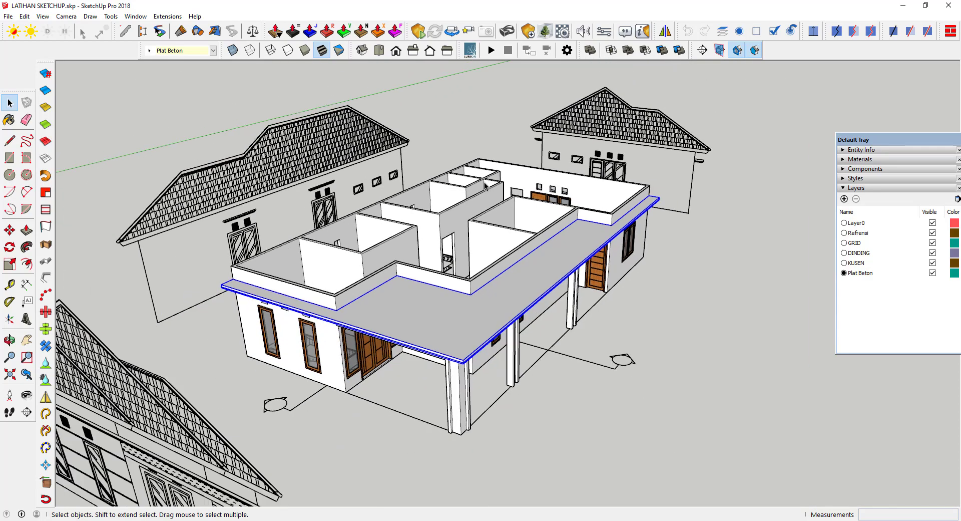
{"action": "scroll", "coordinate": [452, 280], "scroll_direction": "down", "scroll_amount": 2}
{"action": "scroll", "coordinate": [452, 280], "scroll_direction": "down", "scroll_amount": 1}
{"action": "scroll", "coordinate": [452, 279], "scroll_direction": "up", "scroll_amount": 2}
{"action": "middle_click_drag", "start_coordinate": [452, 279], "coordinate": [308, 306]}
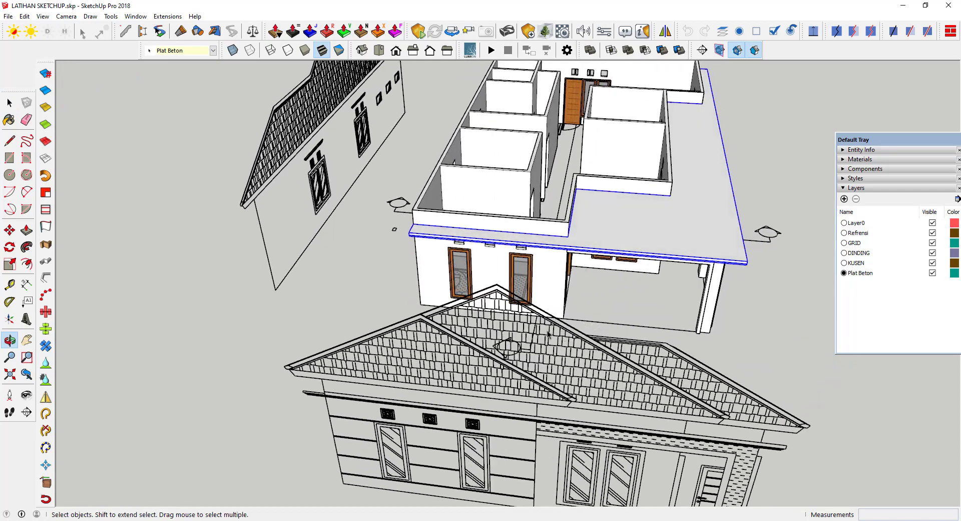
{"action": "scroll", "coordinate": [307, 306], "scroll_direction": "up", "scroll_amount": 2}
{"action": "scroll", "coordinate": [307, 306], "scroll_direction": "up", "scroll_amount": 2}
{"action": "scroll", "coordinate": [307, 306], "scroll_direction": "down", "scroll_amount": 4}
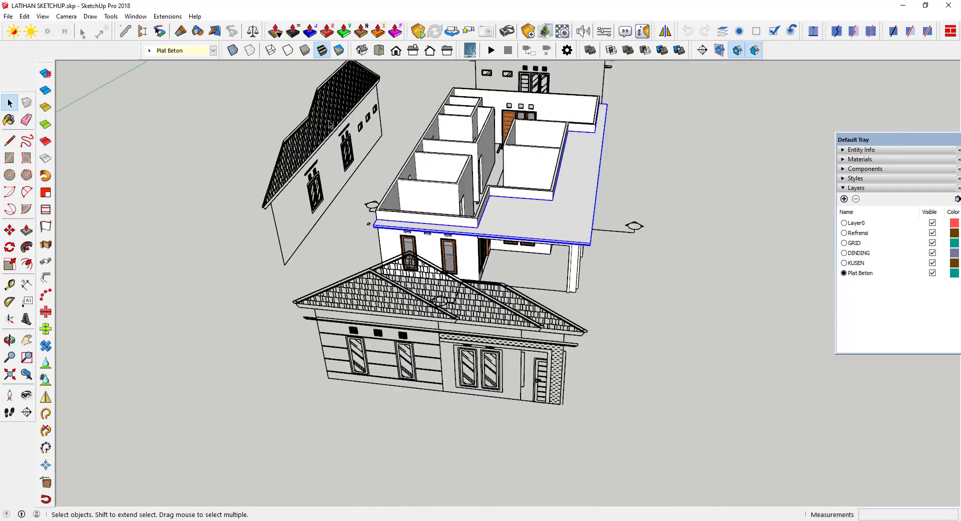
Switch to the standard Front view in Parallel Projection and zoom to the left eave
{"action": "left_click", "coordinate": [396, 50]}
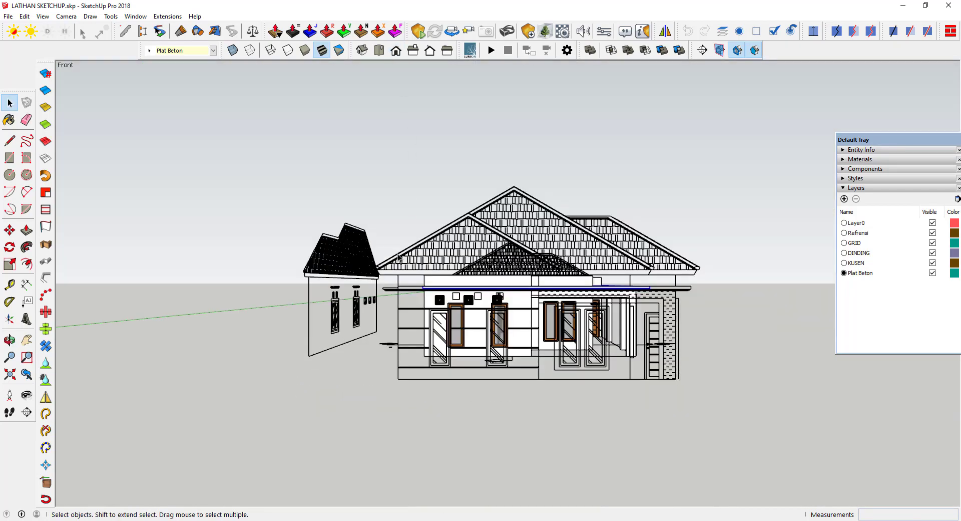
{"action": "scroll", "coordinate": [388, 281], "scroll_direction": "up", "scroll_amount": 3}
{"action": "scroll", "coordinate": [389, 281], "scroll_direction": "down", "scroll_amount": 2}
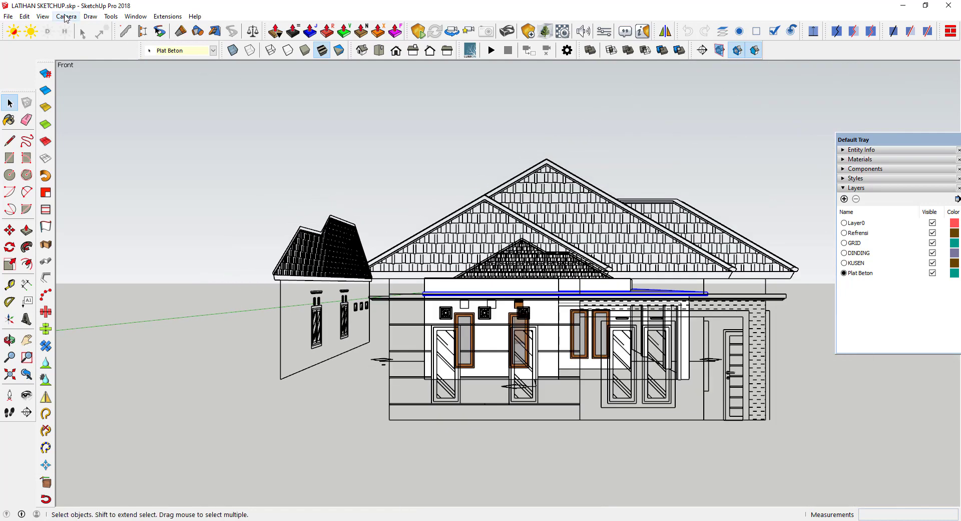
{"action": "left_click", "coordinate": [66, 17]}
{"action": "left_click", "coordinate": [77, 68]}
{"action": "scroll", "coordinate": [475, 280], "scroll_direction": "up", "scroll_amount": 2}
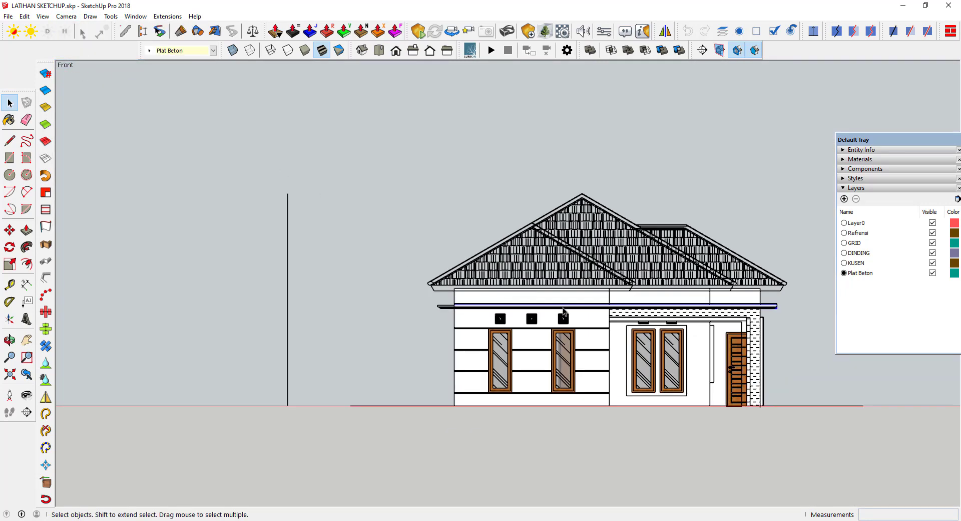
{"action": "scroll", "coordinate": [481, 283], "scroll_direction": "up", "scroll_amount": 2}
{"action": "scroll", "coordinate": [350, 237], "scroll_direction": "down", "scroll_amount": 1}
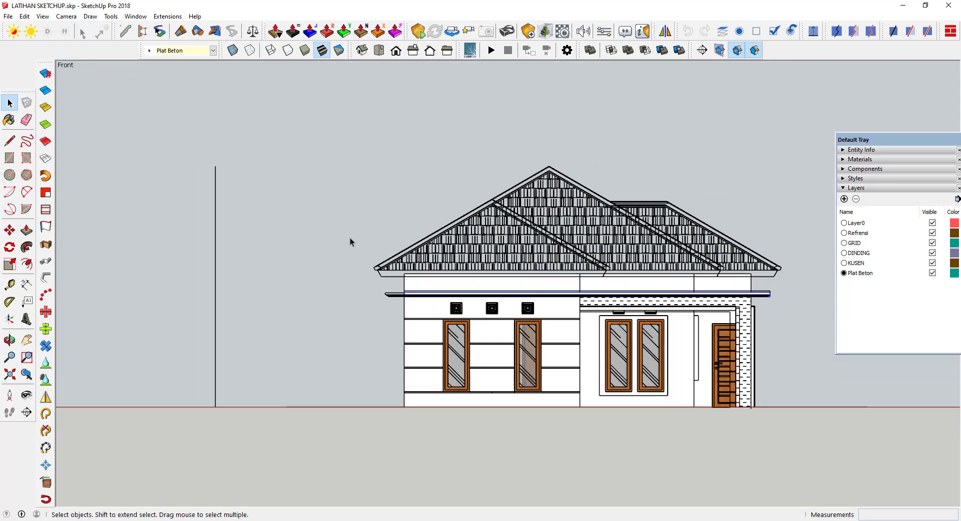
{"action": "scroll", "coordinate": [377, 275], "scroll_direction": "up", "scroll_amount": 2}
{"action": "scroll", "coordinate": [377, 274], "scroll_direction": "up", "scroll_amount": 2}
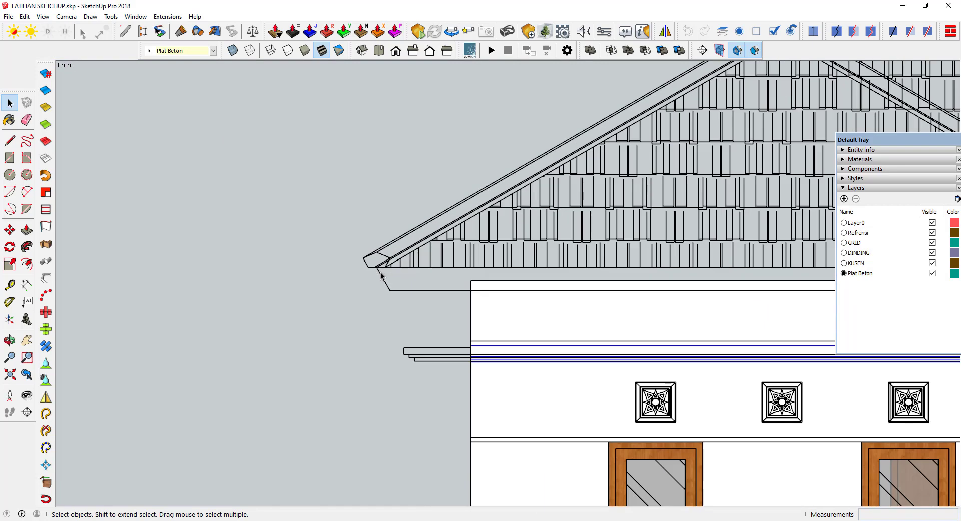
{"action": "scroll", "coordinate": [300, 263], "scroll_direction": "up", "scroll_amount": 2}
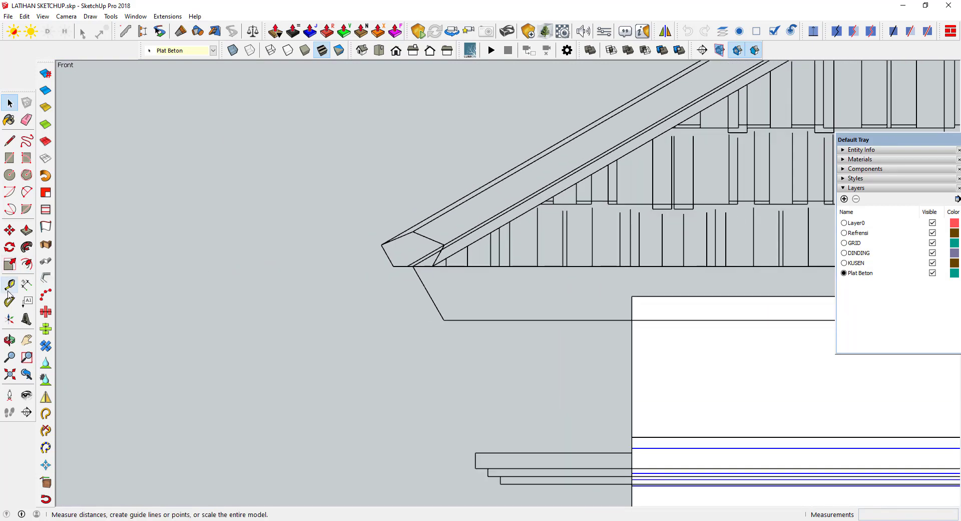
Place a 30° protractor guide from the left eave corner along the roof slope
{"action": "left_click", "coordinate": [10, 301]}
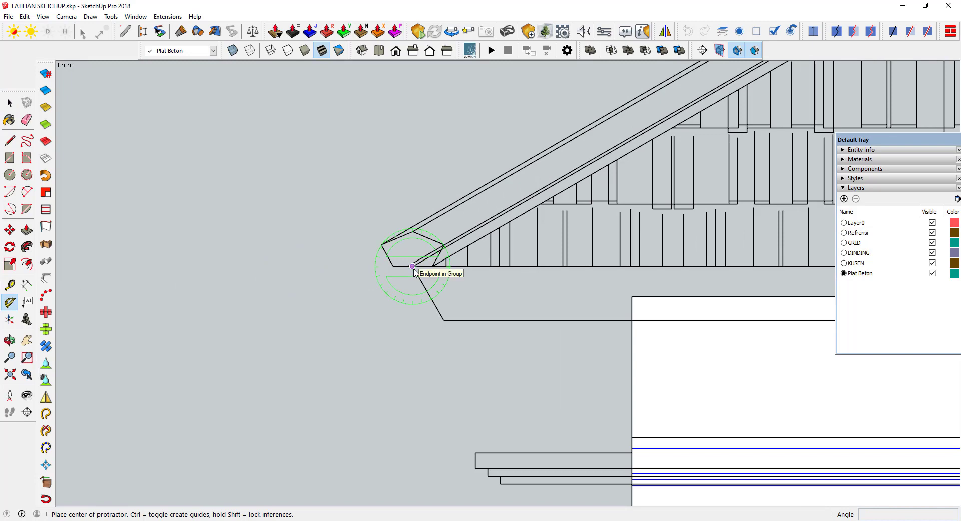
{"action": "left_click", "coordinate": [413, 265]}
{"action": "left_click", "coordinate": [467, 266]}
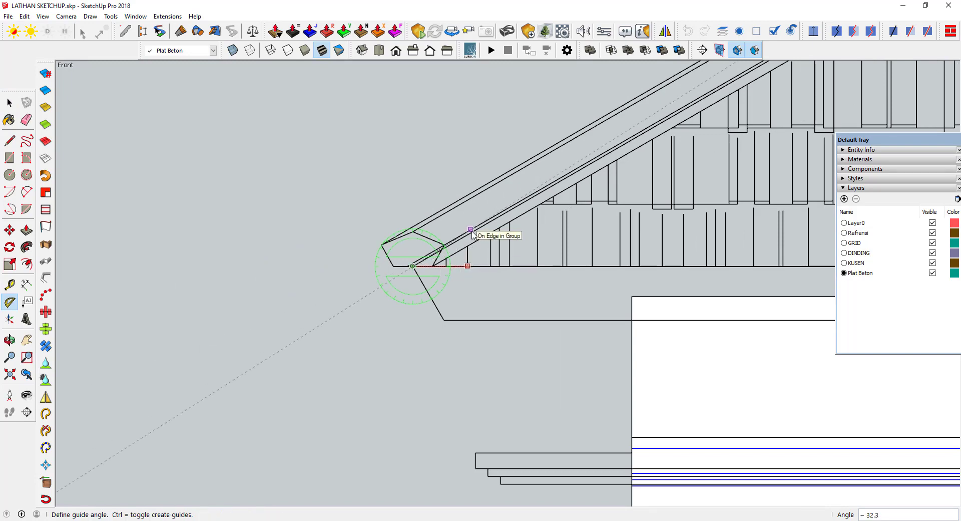
{"action": "scroll", "coordinate": [498, 229], "scroll_direction": "up", "scroll_amount": 1}
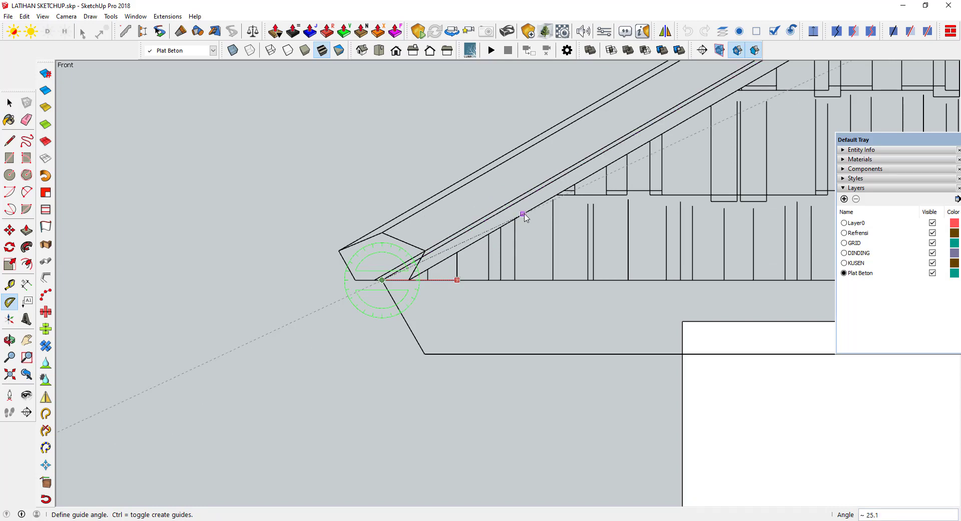
{"action": "scroll", "coordinate": [531, 202], "scroll_direction": "up", "scroll_amount": 1}
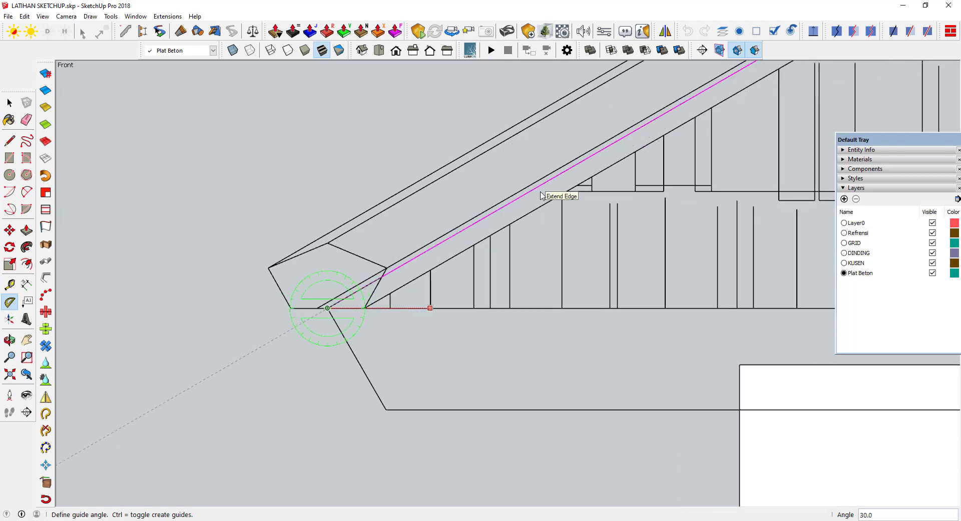
{"action": "left_click", "coordinate": [542, 195]}
{"action": "scroll", "coordinate": [364, 226], "scroll_direction": "down", "scroll_amount": 2}
{"action": "scroll", "coordinate": [360, 250], "scroll_direction": "down", "scroll_amount": 1}
{"action": "scroll", "coordinate": [383, 256], "scroll_direction": "down", "scroll_amount": 1}
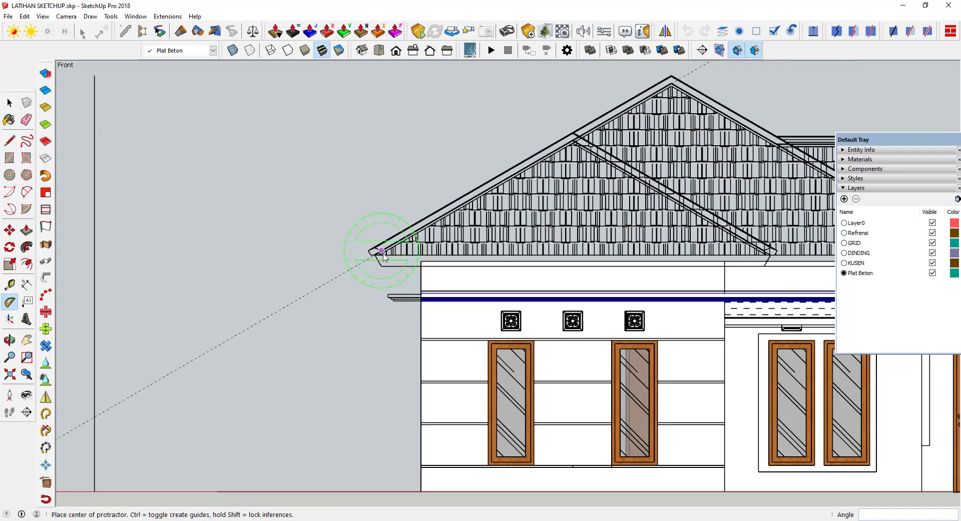
{"action": "scroll", "coordinate": [384, 256], "scroll_direction": "down", "scroll_amount": 1}
{"action": "middle_click_drag", "start_coordinate": [383, 256], "coordinate": [343, 271]}
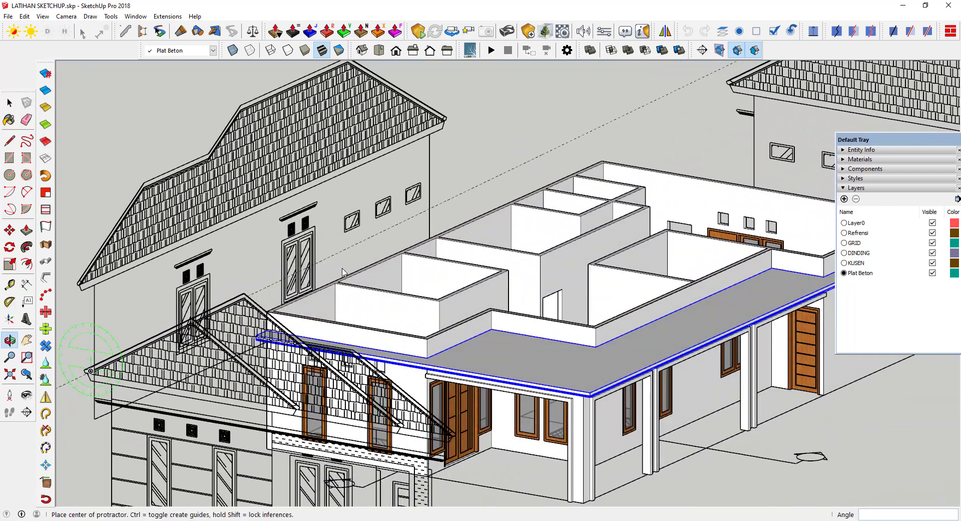
{"action": "scroll", "coordinate": [351, 260], "scroll_direction": "down", "scroll_amount": 3}
Orbit and pan to an aerial view of the house and clear the selection
{"action": "key", "text": "space"}
{"action": "mouse_move", "coordinate": [397, 223]}
{"action": "middle_mouse_down"}
{"action": "mouse_move", "coordinate": [409, 332]}
{"action": "mouse_move", "coordinate": [655, 147]}
{"action": "middle_mouse_up"}
{"action": "scroll", "coordinate": [409, 332], "scroll_direction": "up", "scroll_amount": 2}
{"action": "scroll", "coordinate": [655, 148], "scroll_direction": "up", "scroll_amount": 2}
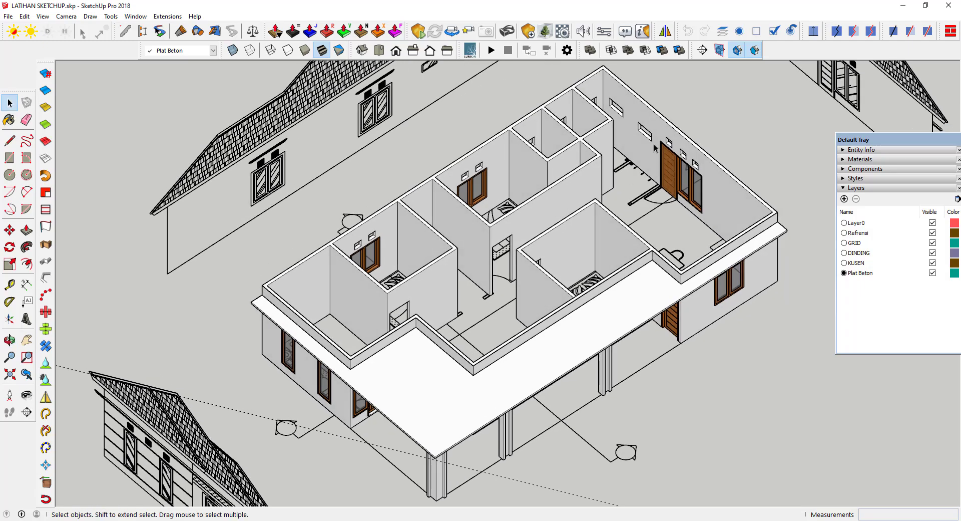
{"action": "scroll", "coordinate": [655, 148], "scroll_direction": "up", "scroll_amount": 1}
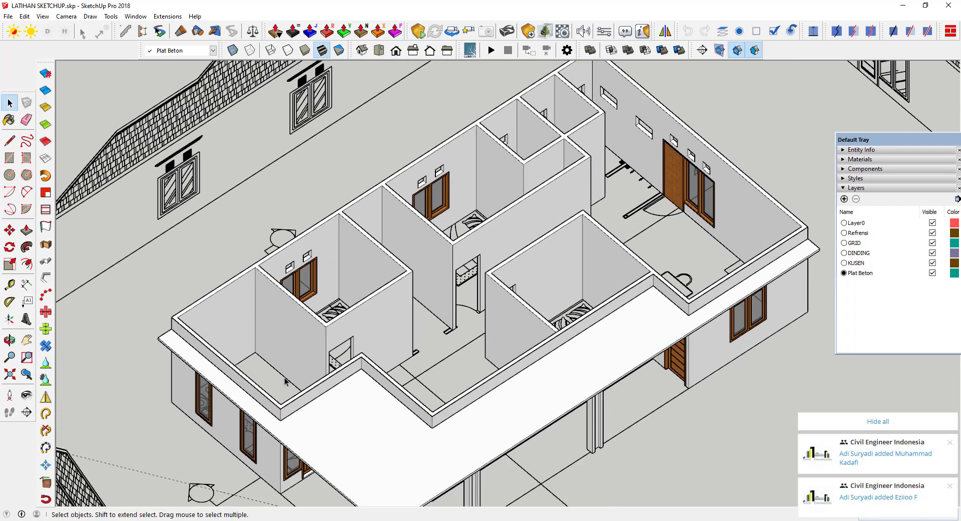
{"action": "scroll", "coordinate": [330, 298], "scroll_direction": "down", "scroll_amount": 3}
{"action": "middle_click_drag", "start_coordinate": [373, 269], "coordinate": [430, 227], "text": "shift"}
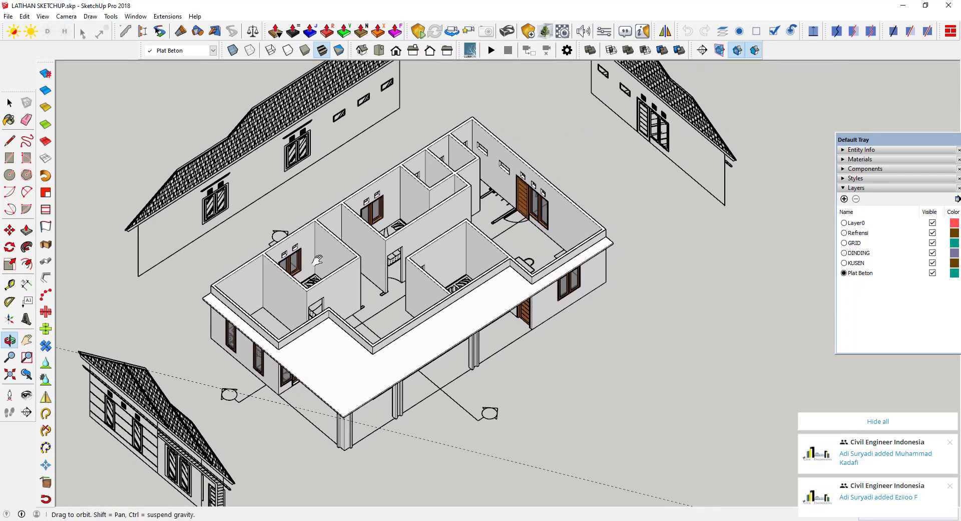
{"action": "scroll", "coordinate": [459, 258], "scroll_direction": "up", "scroll_amount": 3}
{"action": "middle_click_drag", "start_coordinate": [460, 258], "coordinate": [462, 267], "text": "shift"}
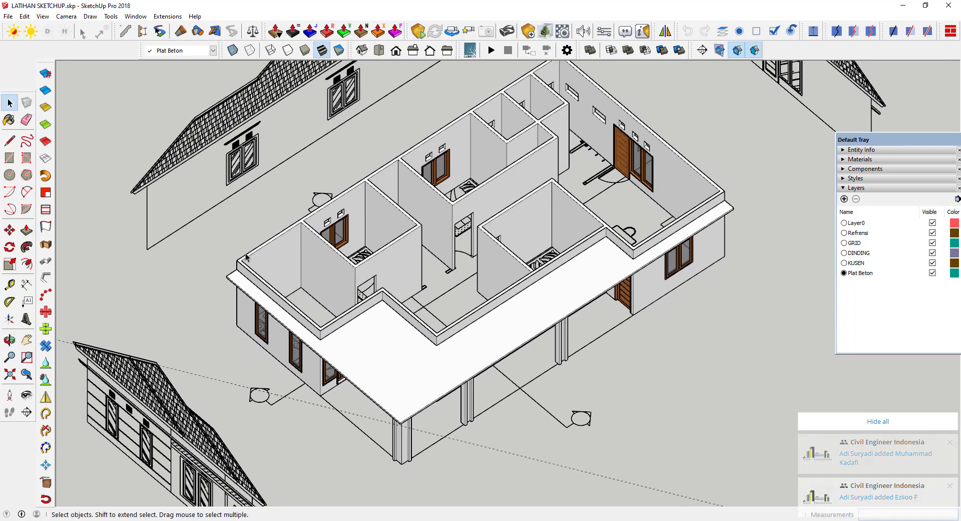
{"action": "middle_click_drag", "start_coordinate": [246, 257], "coordinate": [315, 265]}
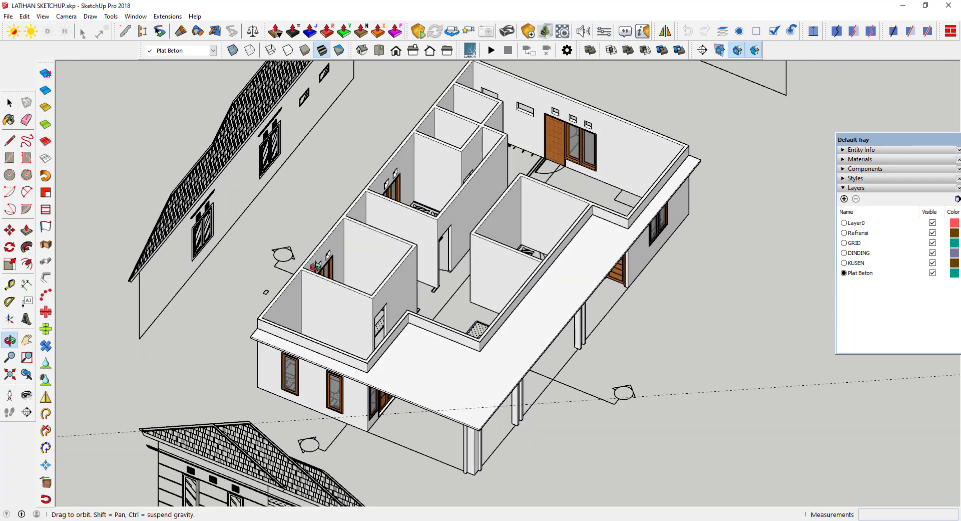
{"action": "left_click_drag", "start_coordinate": [723, 392], "coordinate": [683, 335]}
{"action": "left_click", "coordinate": [685, 337]}
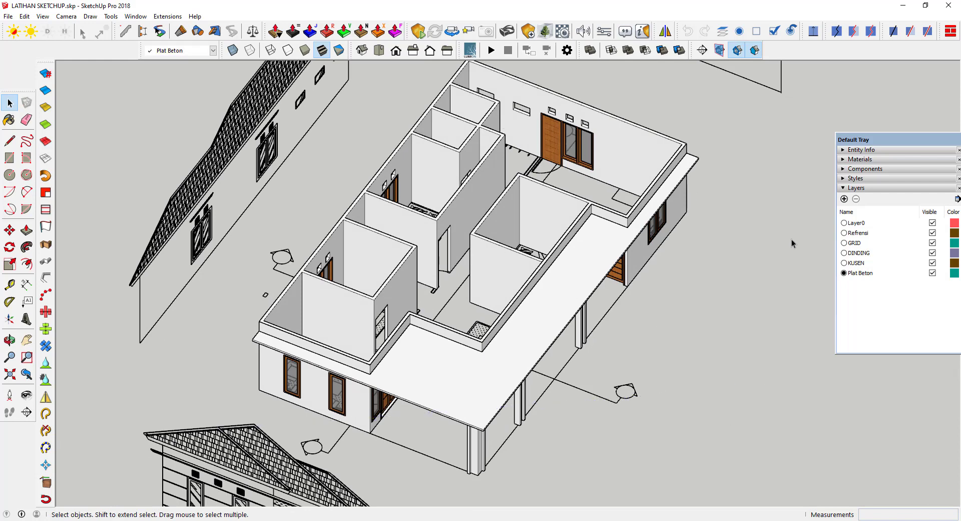
Create a layer named 'Atap' in the Layers tray and set it as current
{"action": "left_click", "coordinate": [844, 199]}
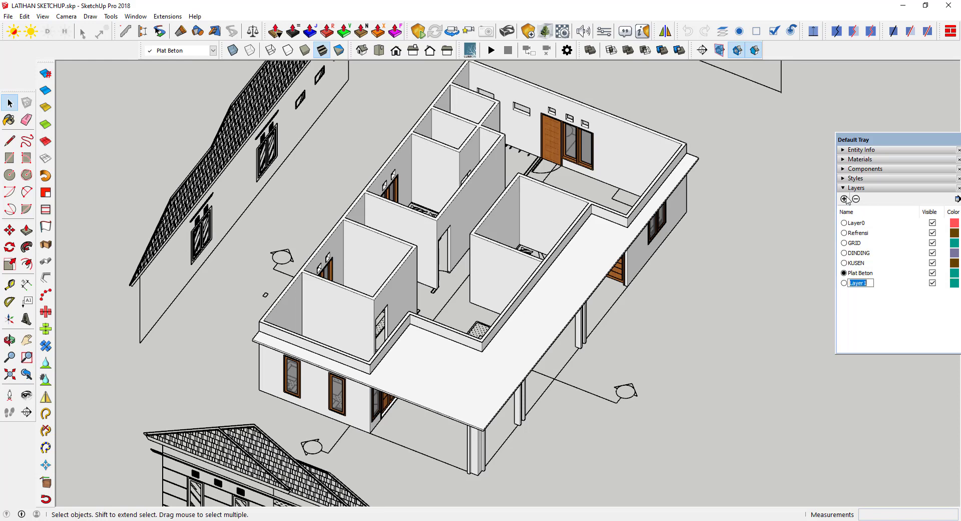
{"action": "type", "text": "Atap"}
{"action": "key", "text": "Return"}
{"action": "left_click", "coordinate": [845, 283]}
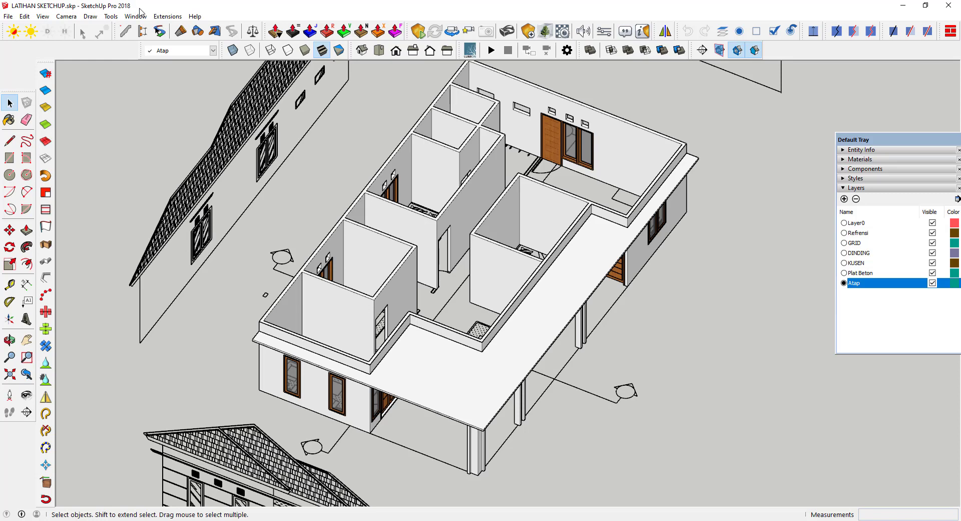
Draw the first roof outline edges along the front parapet corners with the Line tool
{"action": "middle_click_drag", "start_coordinate": [572, 246], "coordinate": [418, 179]}
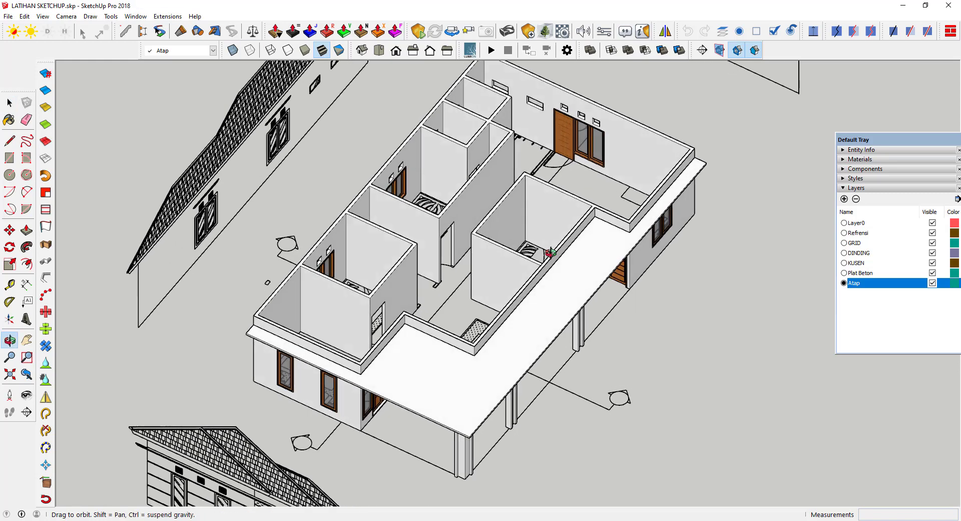
{"action": "scroll", "coordinate": [417, 179], "scroll_direction": "down", "scroll_amount": 2}
{"action": "scroll", "coordinate": [332, 182], "scroll_direction": "up", "scroll_amount": 2}
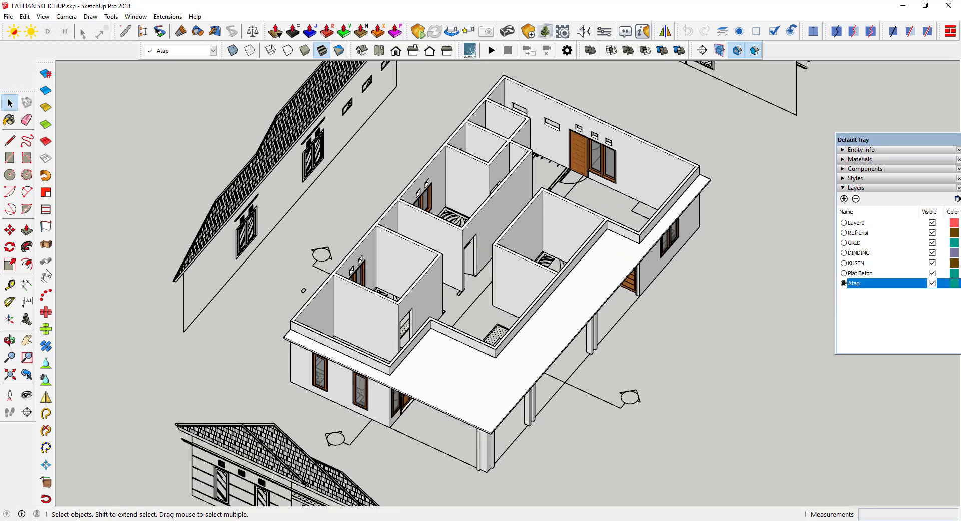
{"action": "left_click", "coordinate": [9, 143]}
{"action": "scroll", "coordinate": [291, 319], "scroll_direction": "up", "scroll_amount": 3}
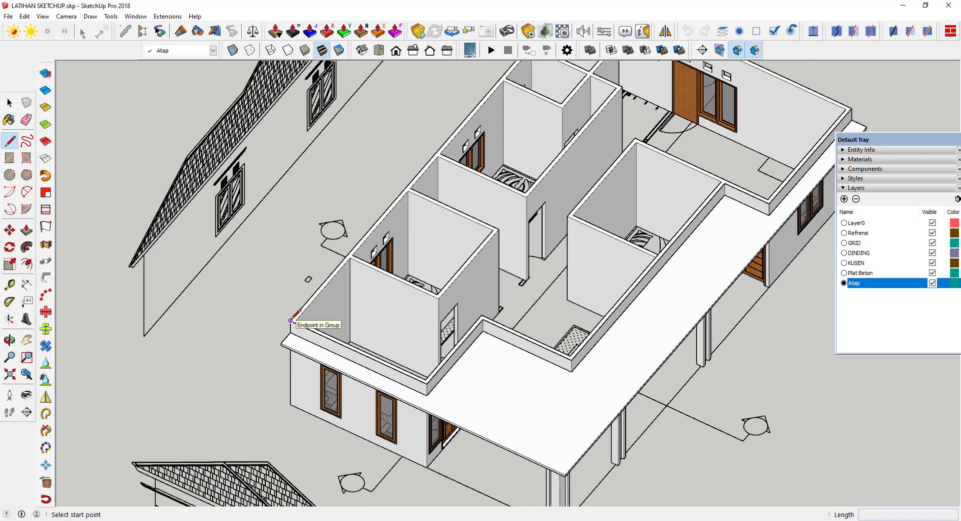
{"action": "left_click", "coordinate": [291, 319]}
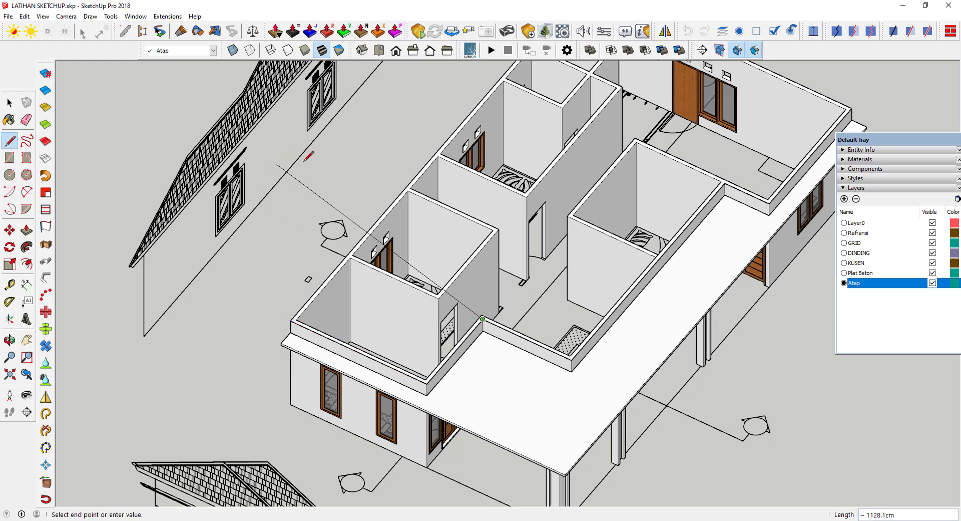
{"action": "left_click", "coordinate": [482, 318]}
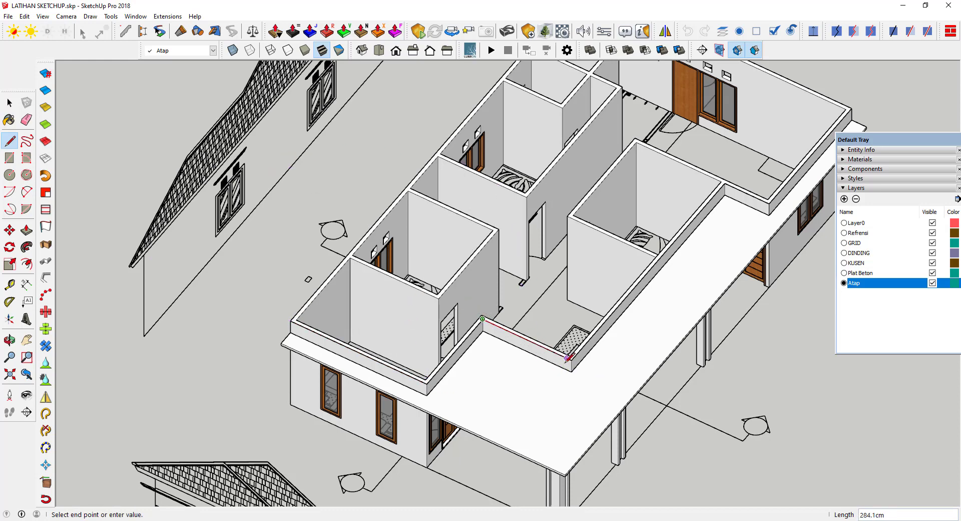
{"action": "left_click", "coordinate": [569, 357]}
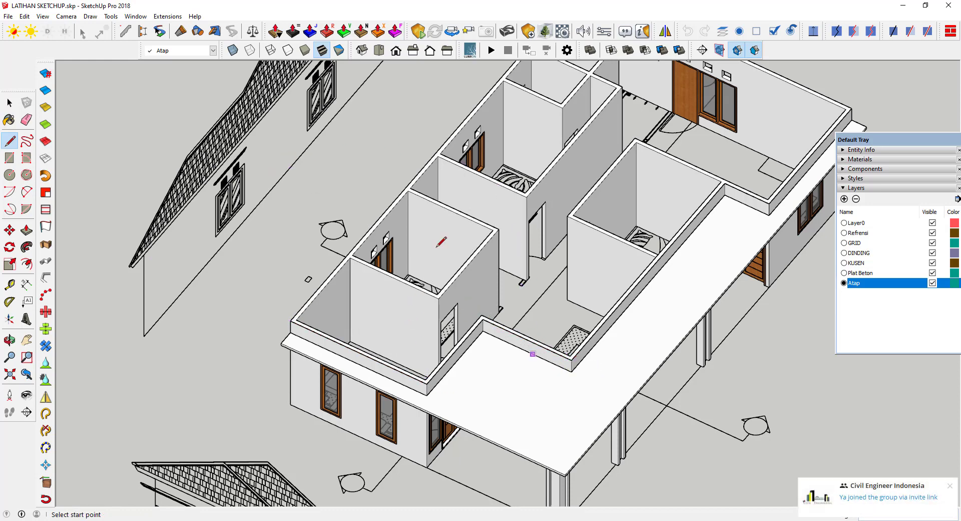
{"action": "left_click", "coordinate": [726, 183]}
{"action": "key", "text": "Escape"}
Continue the outline to the far parapet corners and close it into a roof face
{"action": "left_click", "coordinate": [851, 109]}
{"action": "scroll", "coordinate": [710, 165], "scroll_direction": "down", "scroll_amount": 3}
{"action": "scroll", "coordinate": [682, 129], "scroll_direction": "down", "scroll_amount": 3}
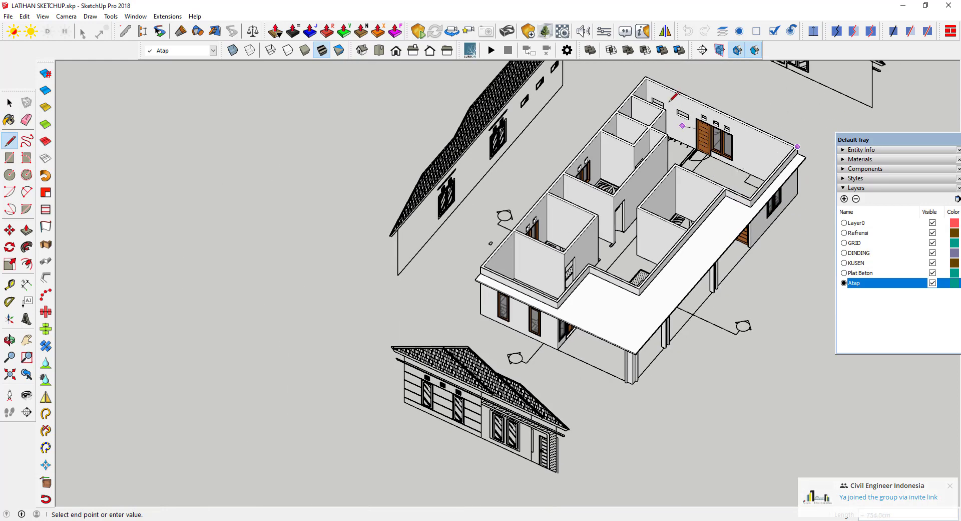
{"action": "scroll", "coordinate": [661, 95], "scroll_direction": "up", "scroll_amount": 3}
{"action": "left_click", "coordinate": [644, 76]}
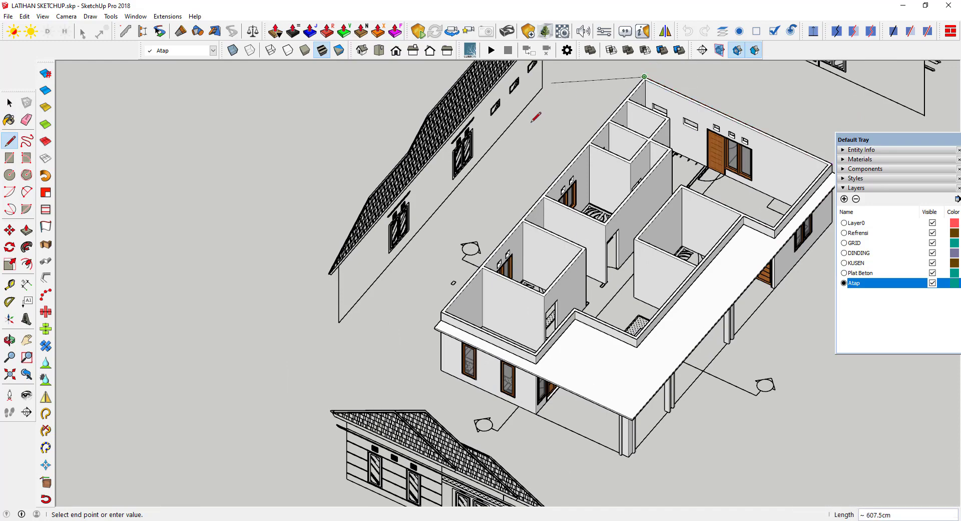
{"action": "left_click", "coordinate": [441, 310]}
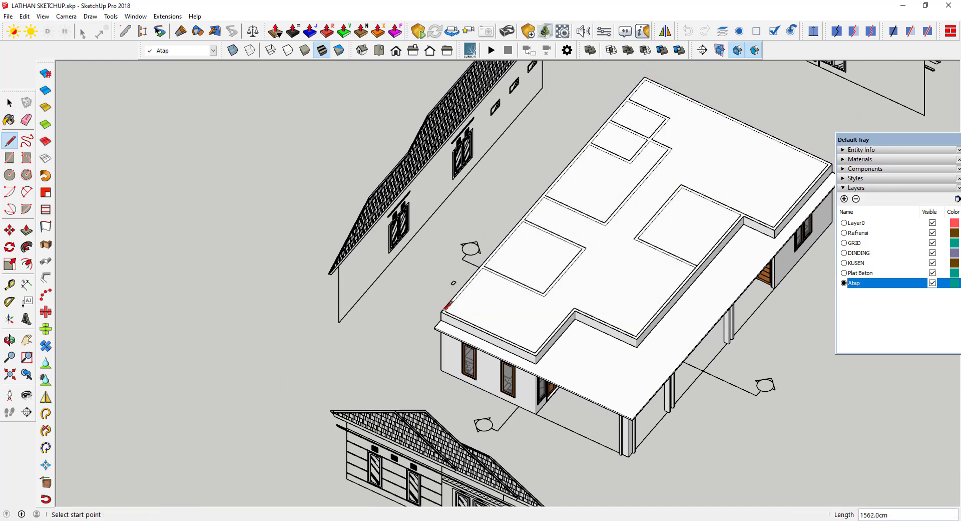
{"action": "scroll", "coordinate": [456, 275], "scroll_direction": "down", "scroll_amount": 3}
{"action": "mouse_move", "coordinate": [498, 258]}
{"action": "middle_mouse_down"}
{"action": "mouse_move", "coordinate": [460, 154]}
{"action": "mouse_move", "coordinate": [503, 143]}
{"action": "middle_mouse_up"}
{"action": "scroll", "coordinate": [581, 242], "scroll_direction": "up", "scroll_amount": 2}
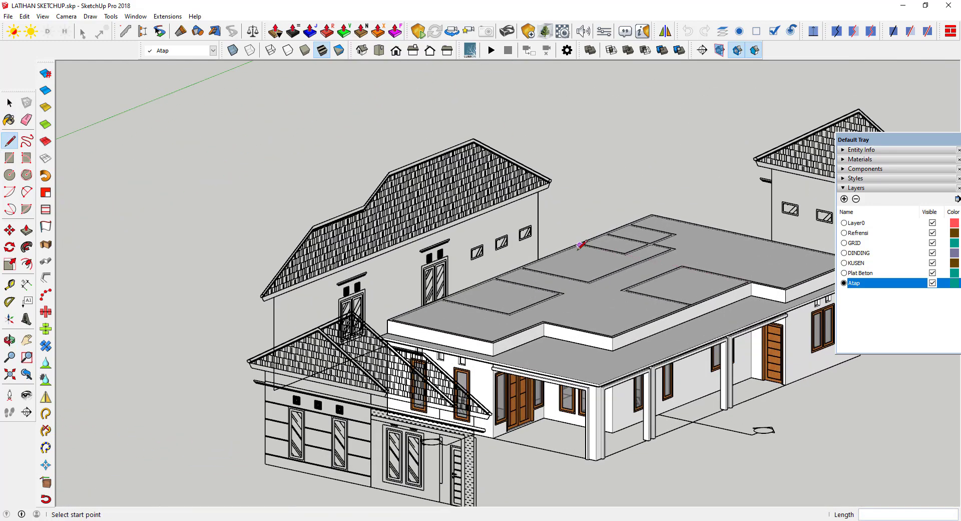
{"action": "scroll", "coordinate": [601, 300], "scroll_direction": "up", "scroll_amount": 1}
{"action": "key", "text": "space"}
{"action": "scroll", "coordinate": [440, 246], "scroll_direction": "down", "scroll_amount": 1}
{"action": "mouse_move", "coordinate": [440, 245]}
{"action": "middle_mouse_down"}
{"action": "mouse_move", "coordinate": [481, 278]}
{"action": "mouse_move", "coordinate": [453, 302]}
{"action": "mouse_move", "coordinate": [414, 287]}
{"action": "middle_mouse_up"}
{"action": "scroll", "coordinate": [519, 300], "scroll_direction": "up", "scroll_amount": 2}
Select the flat roof face on top of the house
{"action": "scroll", "coordinate": [497, 275], "scroll_direction": "down", "scroll_amount": 2}
{"action": "left_click", "coordinate": [498, 274]}
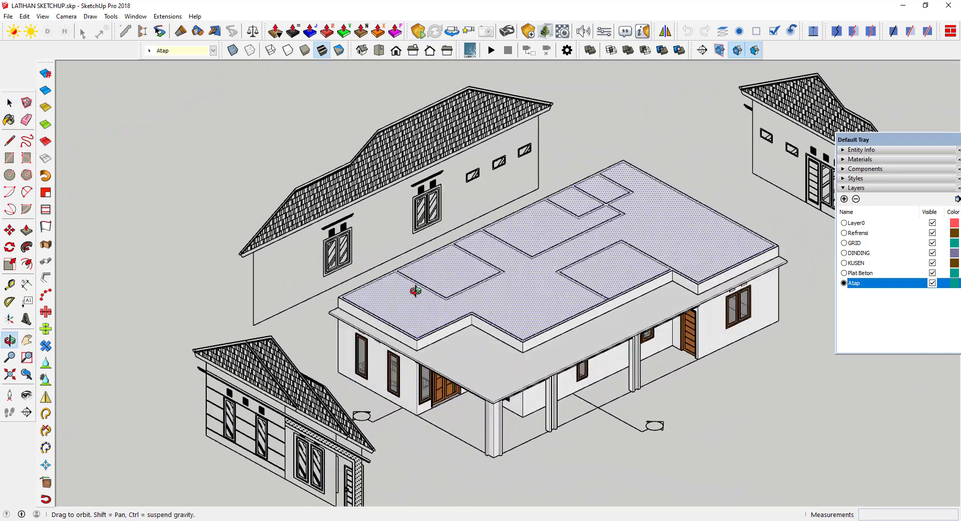
{"action": "scroll", "coordinate": [290, 275], "scroll_direction": "up", "scroll_amount": 3}
{"action": "scroll", "coordinate": [215, 243], "scroll_direction": "up", "scroll_amount": 3}
{"action": "scroll", "coordinate": [222, 241], "scroll_direction": "up", "scroll_amount": 2}
{"action": "scroll", "coordinate": [221, 240], "scroll_direction": "down", "scroll_amount": 1}
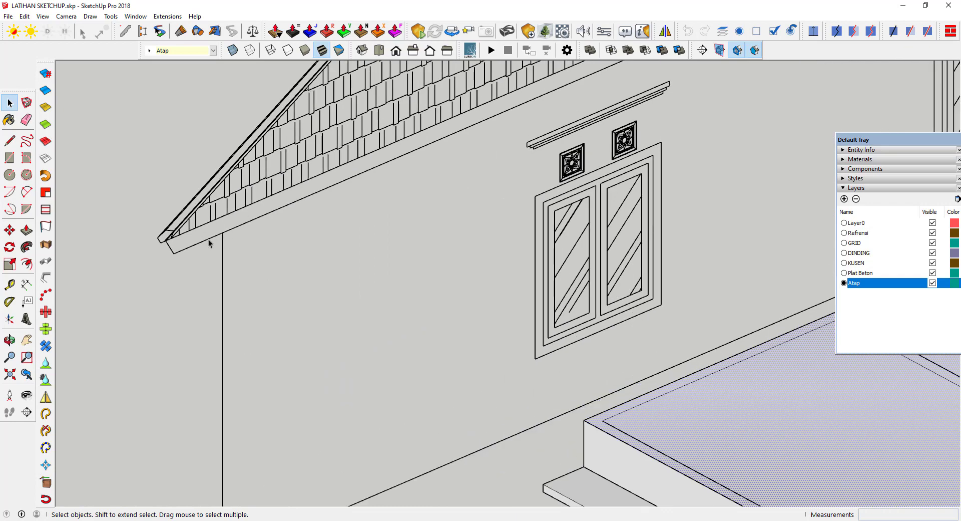
{"action": "scroll", "coordinate": [233, 258], "scroll_direction": "down", "scroll_amount": 2}
{"action": "scroll", "coordinate": [215, 253], "scroll_direction": "down", "scroll_amount": 2}
{"action": "scroll", "coordinate": [284, 268], "scroll_direction": "down", "scroll_amount": 2}
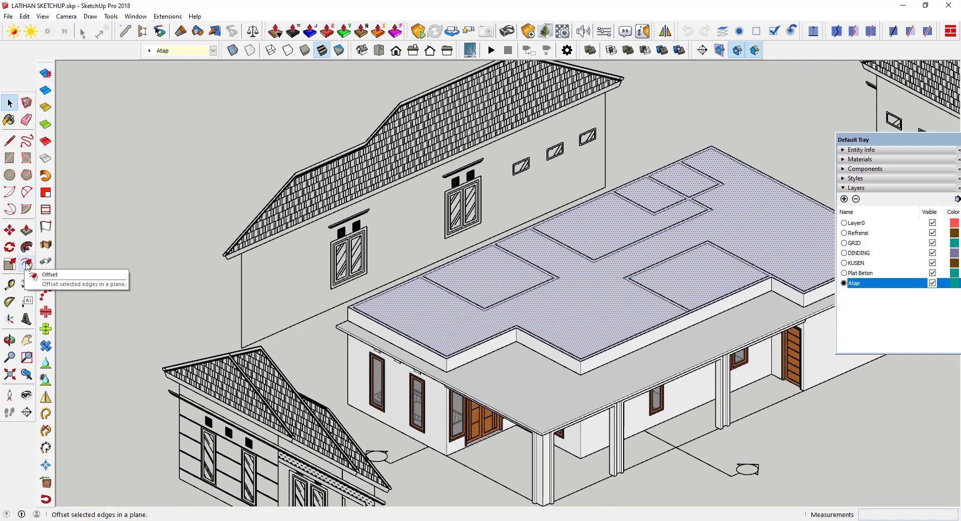
Offset the roof edge outward by 70 to form the overhang, then deselect
{"action": "left_click", "coordinate": [27, 263]}
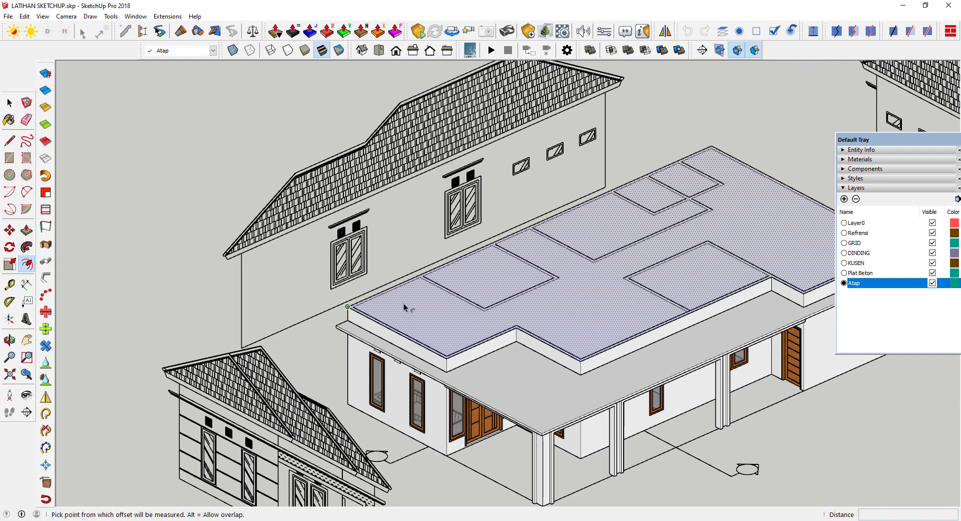
{"action": "left_click", "coordinate": [392, 330]}
{"action": "type", "text": "70"}
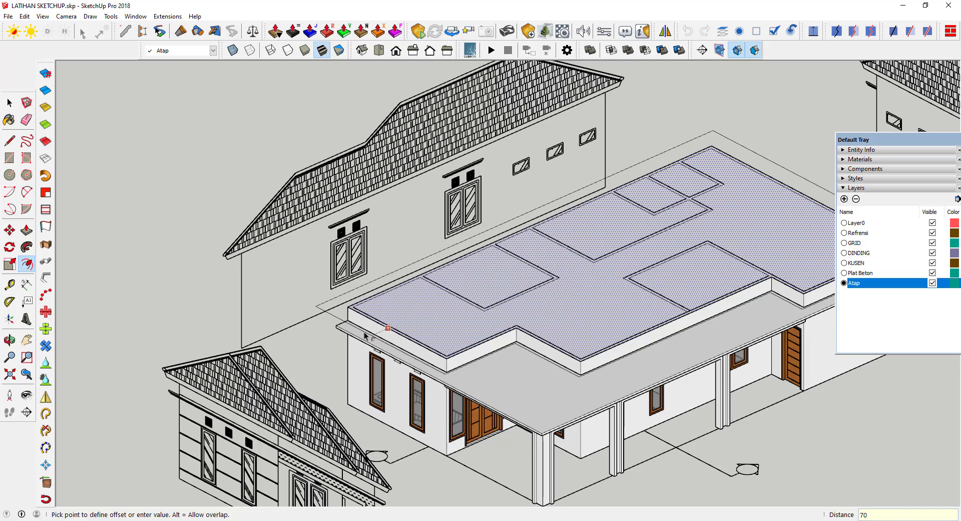
{"action": "key", "text": "Return"}
{"action": "scroll", "coordinate": [366, 336], "scroll_direction": "down", "scroll_amount": 2}
{"action": "scroll", "coordinate": [301, 325], "scroll_direction": "down", "scroll_amount": 2}
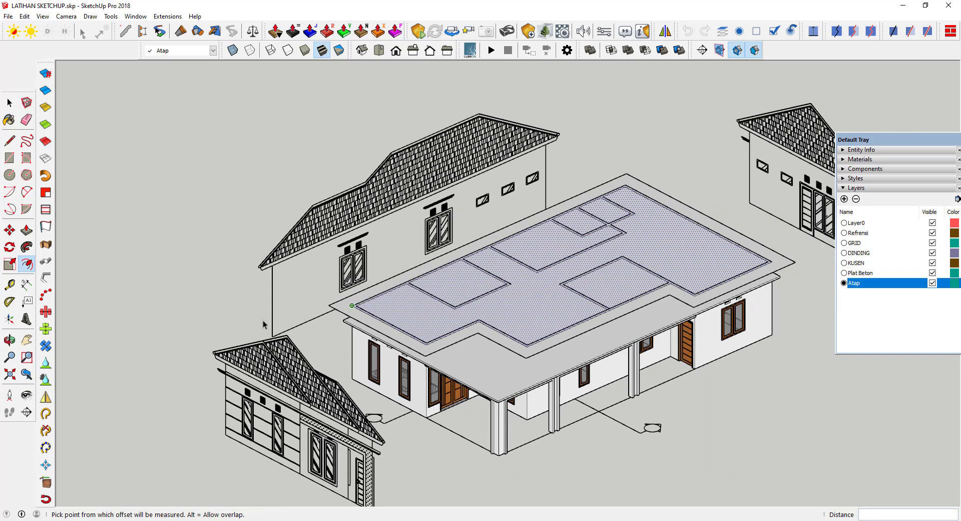
{"action": "key", "text": "space"}
{"action": "left_click", "coordinate": [307, 325]}
Select the roof edges and the large roof face to check which layer they are on
{"action": "scroll", "coordinate": [387, 314], "scroll_direction": "up", "scroll_amount": 3}
{"action": "scroll", "coordinate": [386, 315], "scroll_direction": "up", "scroll_amount": 1}
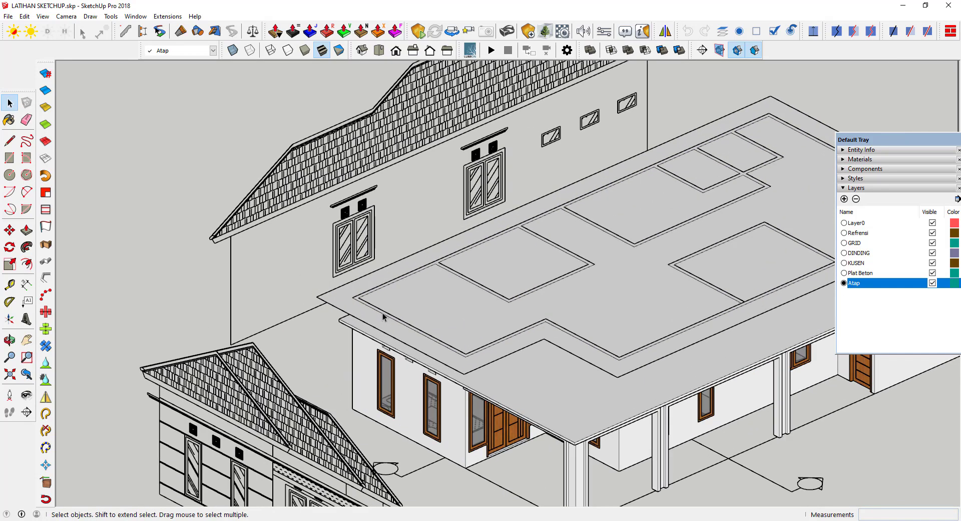
{"action": "left_click", "coordinate": [383, 315]}
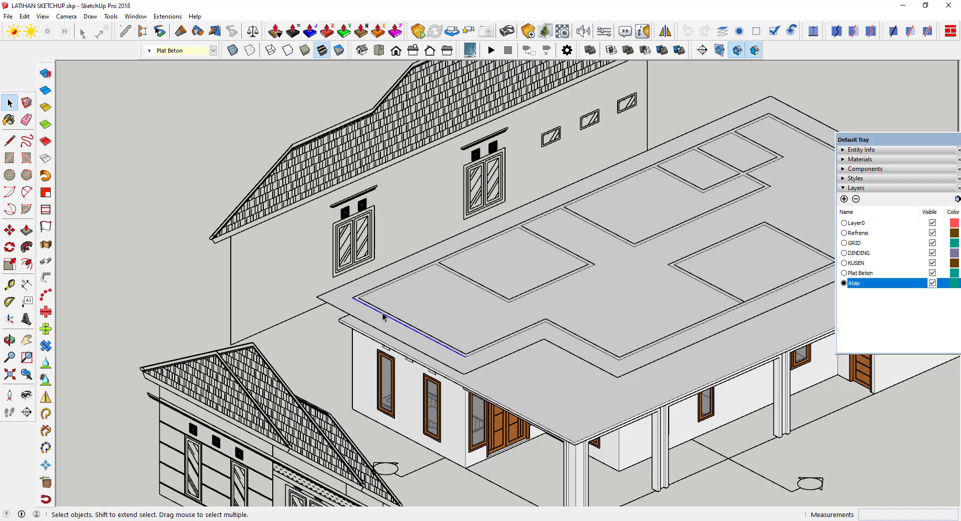
{"action": "key", "text": "Delete"}
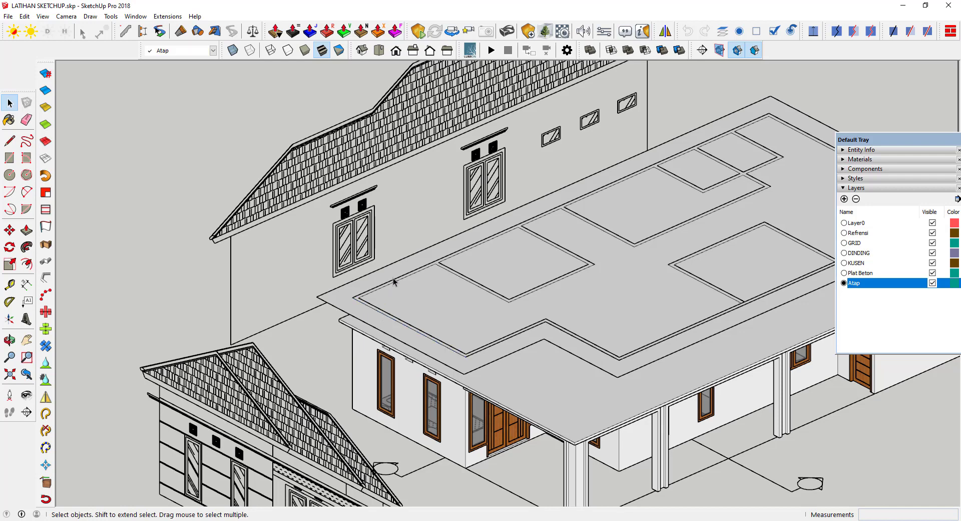
{"action": "left_click", "coordinate": [393, 281]}
{"action": "left_click", "coordinate": [388, 284]}
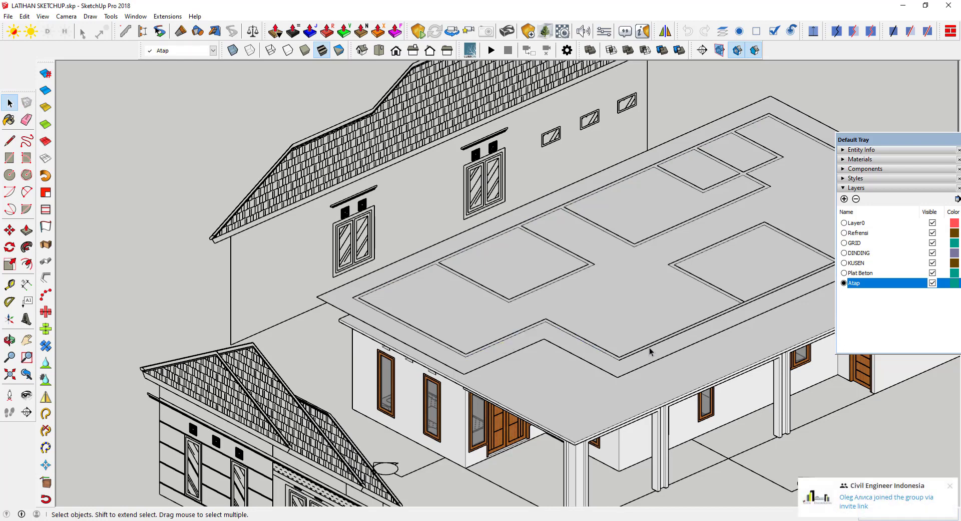
{"action": "scroll", "coordinate": [607, 336], "scroll_direction": "down", "scroll_amount": 2}
{"action": "scroll", "coordinate": [651, 321], "scroll_direction": "down", "scroll_amount": 2}
{"action": "scroll", "coordinate": [742, 301], "scroll_direction": "up", "scroll_amount": 4}
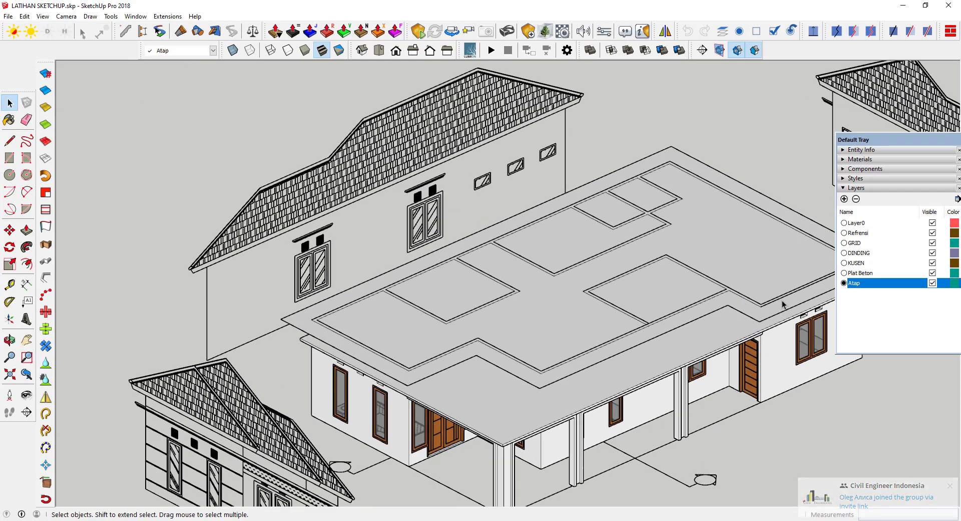
{"action": "scroll", "coordinate": [784, 303], "scroll_direction": "down", "scroll_amount": 1}
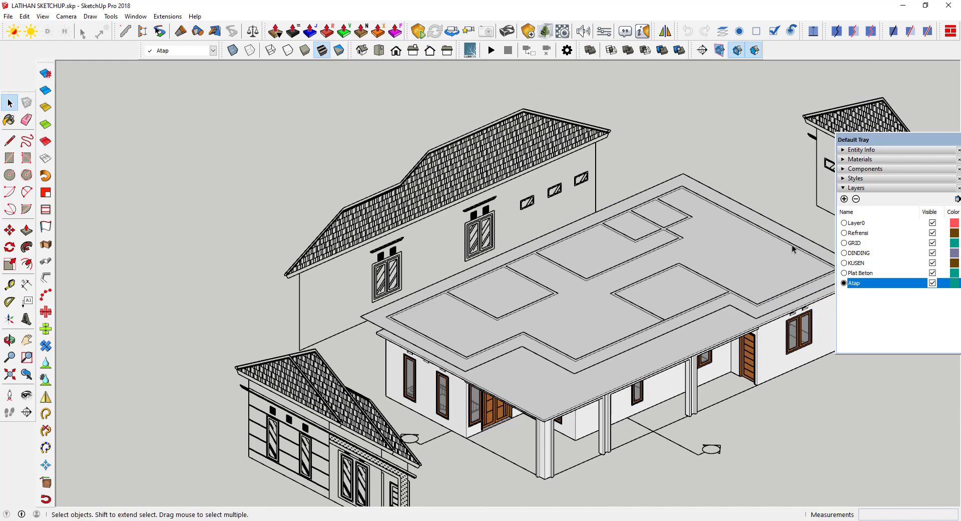
Check the house's layer, then look down on and select the roof face
{"action": "left_click", "coordinate": [648, 202]}
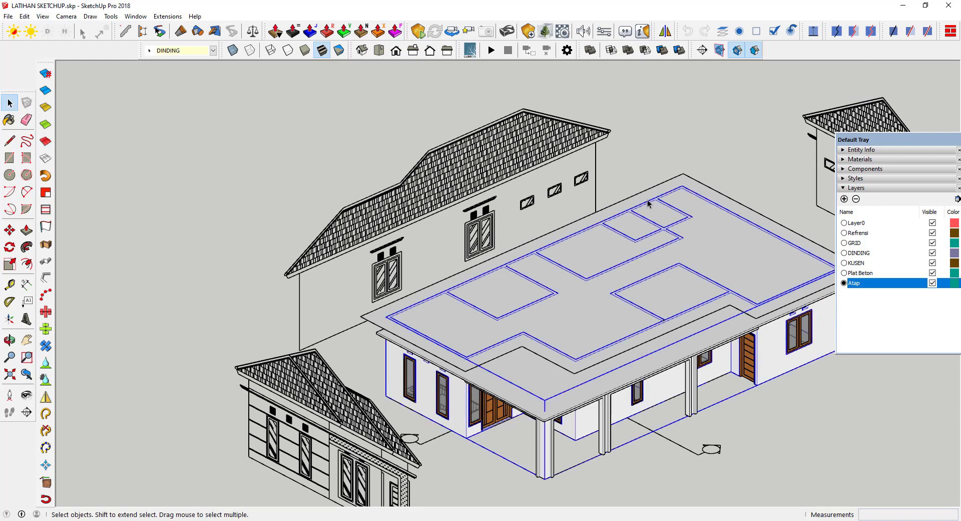
{"action": "left_click", "coordinate": [238, 248]}
{"action": "scroll", "coordinate": [239, 248], "scroll_direction": "down", "scroll_amount": 2}
{"action": "mouse_move", "coordinate": [351, 250]}
{"action": "middle_mouse_down"}
{"action": "mouse_move", "coordinate": [498, 307]}
{"action": "mouse_move", "coordinate": [117, 425]}
{"action": "middle_mouse_up"}
{"action": "scroll", "coordinate": [498, 307], "scroll_direction": "up", "scroll_amount": 3}
{"action": "left_click", "coordinate": [478, 314]}
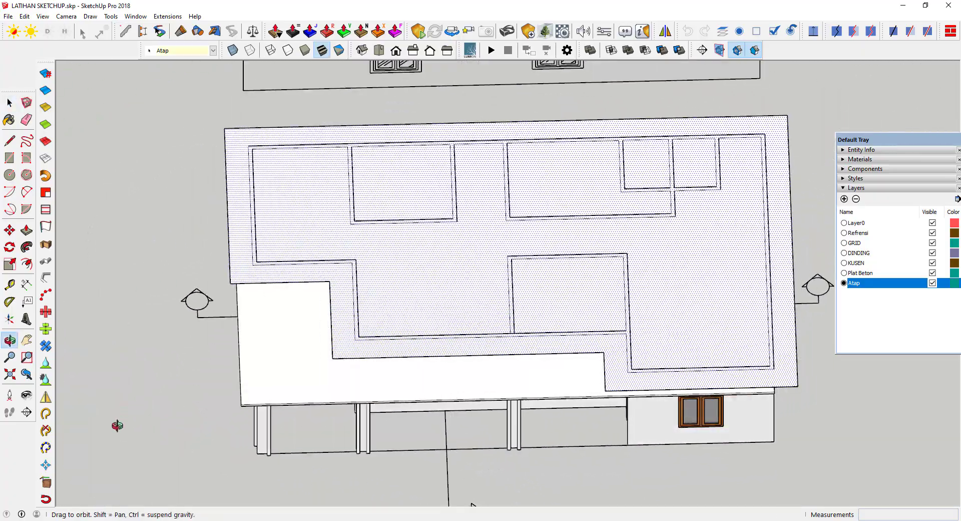
{"action": "mouse_move", "coordinate": [386, 343]}
{"action": "middle_mouse_down"}
{"action": "mouse_move", "coordinate": [26, 269]}
{"action": "mouse_move", "coordinate": [407, 350]}
{"action": "middle_mouse_up"}
{"action": "scroll", "coordinate": [407, 351], "scroll_direction": "up", "scroll_amount": 2}
{"action": "scroll", "coordinate": [408, 307], "scroll_direction": "up", "scroll_amount": 2}
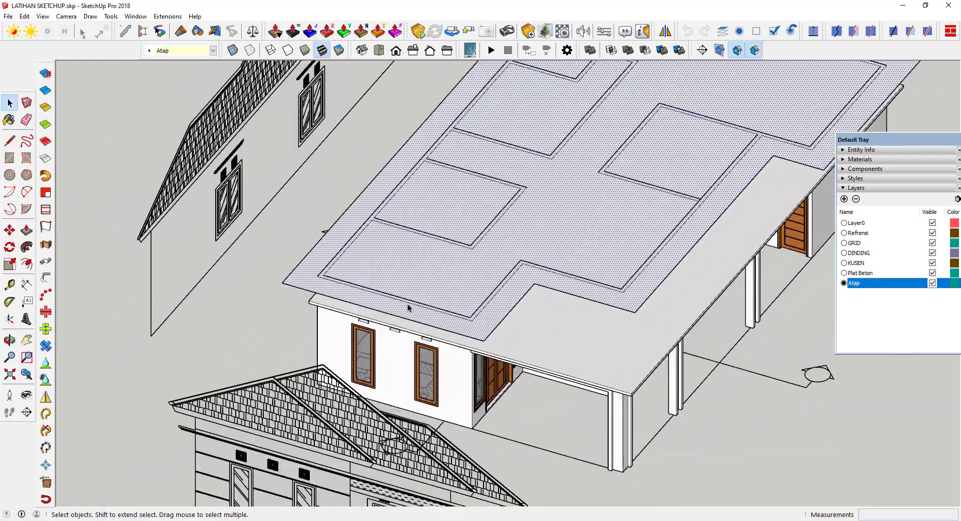
{"action": "middle_click_drag", "start_coordinate": [408, 308], "coordinate": [356, 377]}
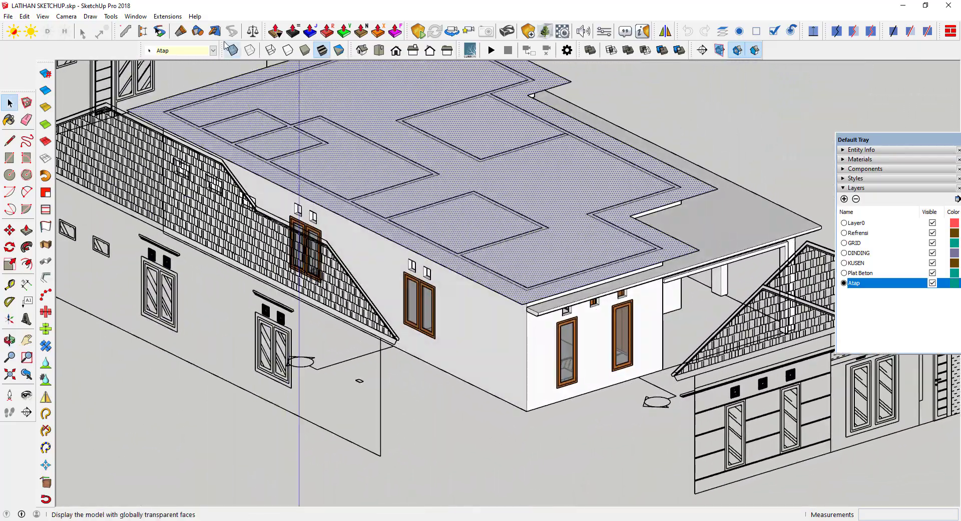
Switch the camera to Perspective projection and zoom in on the roofed house
{"action": "left_click", "coordinate": [66, 16]}
{"action": "left_click", "coordinate": [95, 77]}
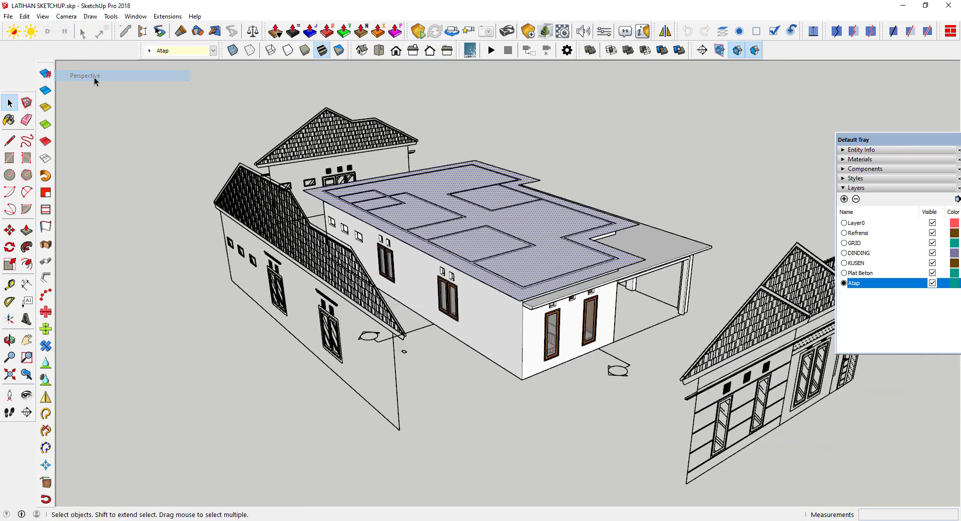
{"action": "scroll", "coordinate": [733, 195], "scroll_direction": "up", "scroll_amount": 2}
{"action": "scroll", "coordinate": [537, 303], "scroll_direction": "up", "scroll_amount": 1}
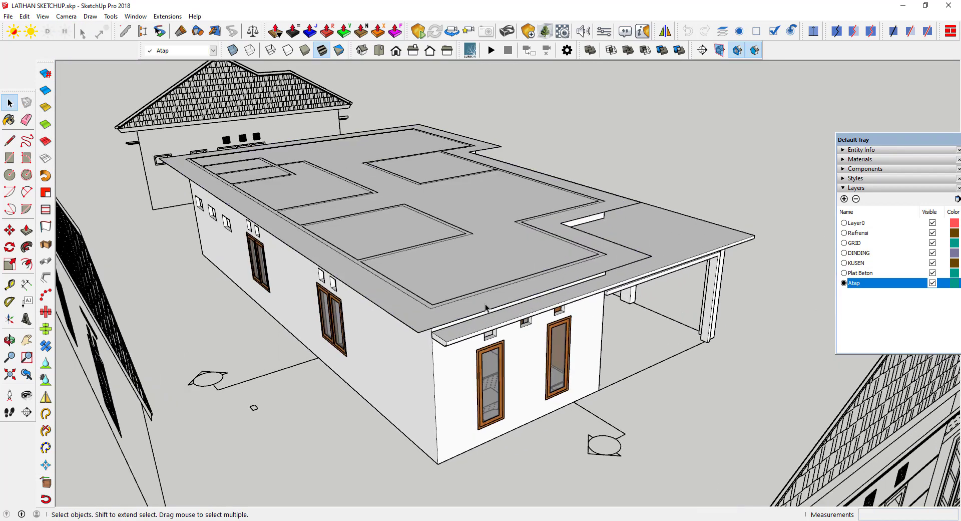
{"action": "scroll", "coordinate": [483, 306], "scroll_direction": "up", "scroll_amount": 1}
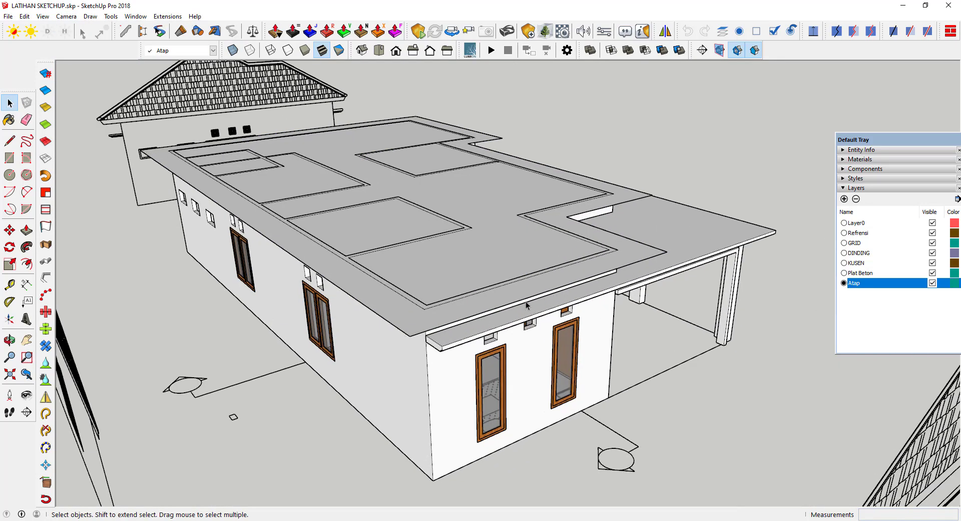
{"action": "scroll", "coordinate": [508, 177], "scroll_direction": "down", "scroll_amount": 1}
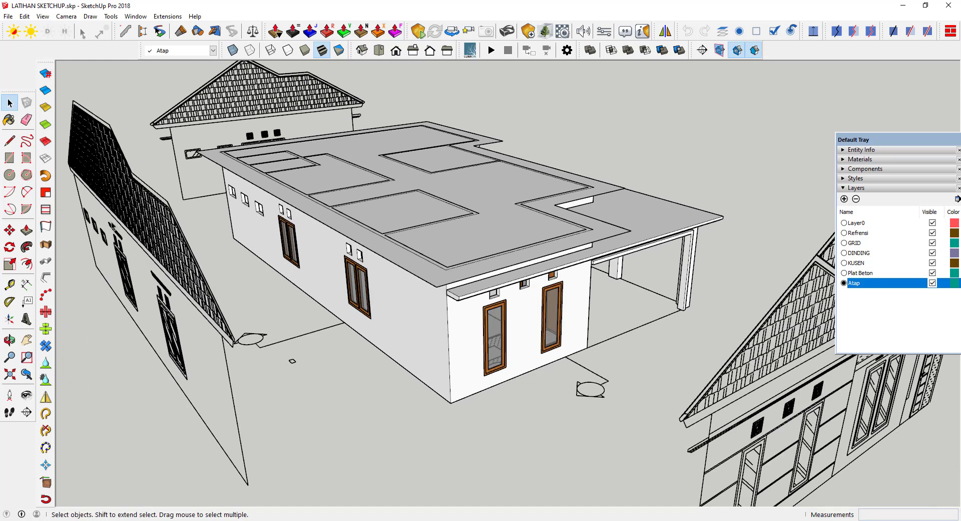
Start a protractor guide at the roof corner, then abandon that attempt
{"action": "left_click", "coordinate": [9, 302]}
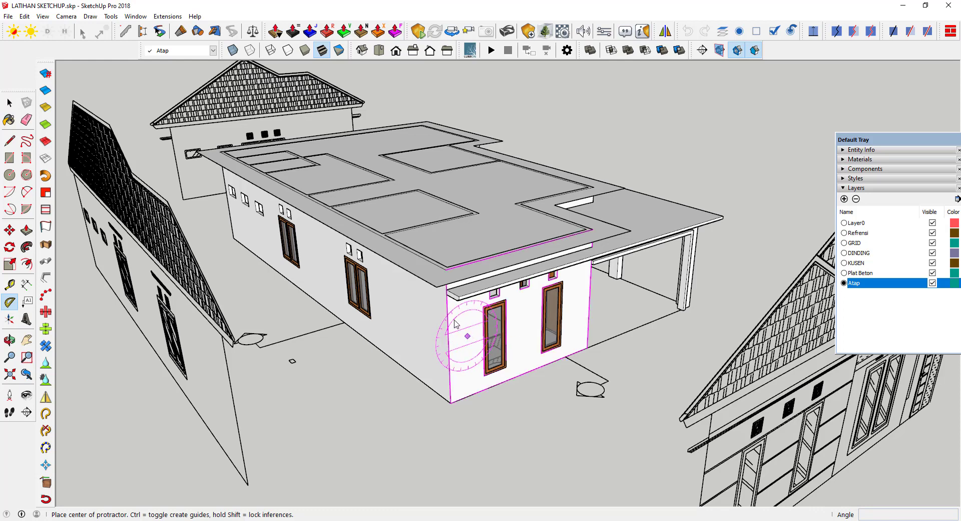
{"action": "left_click", "coordinate": [437, 287]}
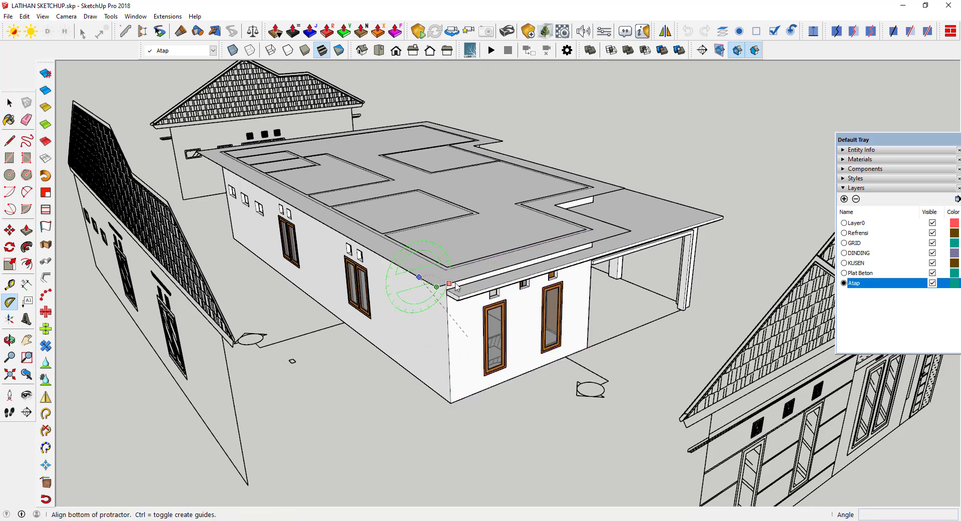
{"action": "left_click", "coordinate": [486, 273]}
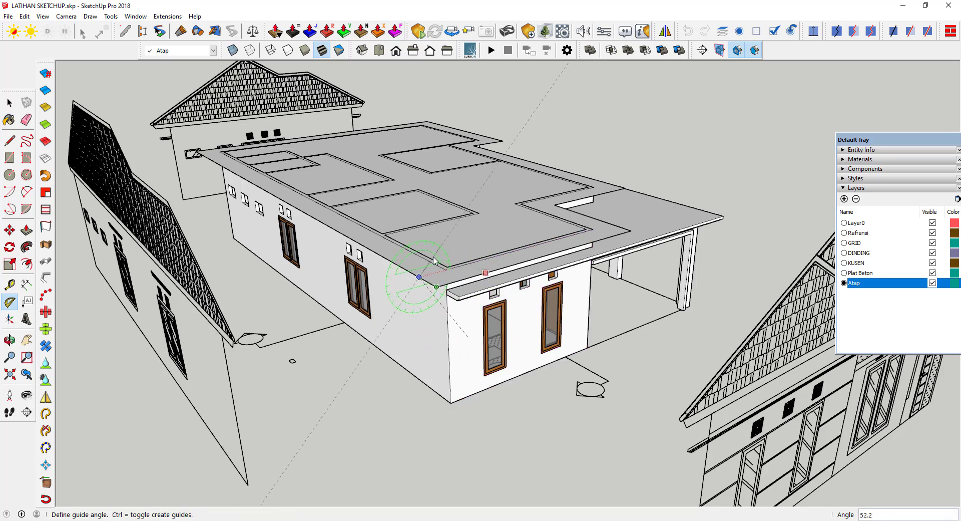
{"action": "middle_click_drag", "start_coordinate": [434, 260], "coordinate": [441, 320]}
{"action": "key", "text": "space"}
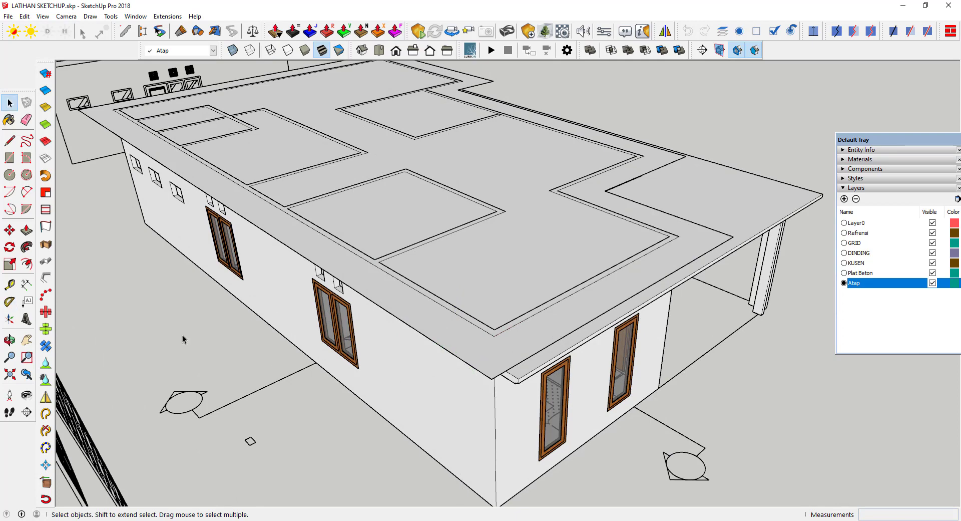
Place a 30° protractor guide rising from the roof corner, based along the roof edge
{"action": "left_click", "coordinate": [10, 301]}
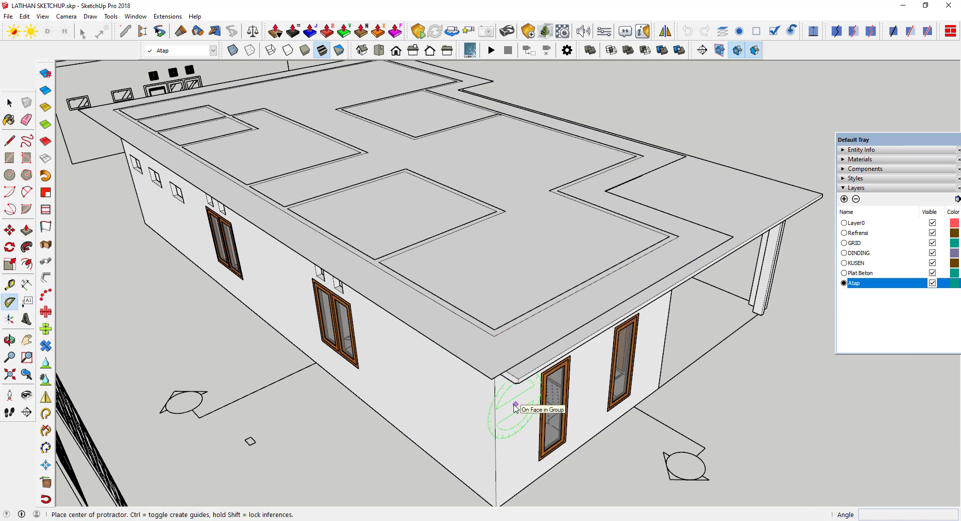
{"action": "scroll", "coordinate": [493, 383], "scroll_direction": "up", "scroll_amount": 2}
{"action": "scroll", "coordinate": [493, 383], "scroll_direction": "up", "scroll_amount": 2}
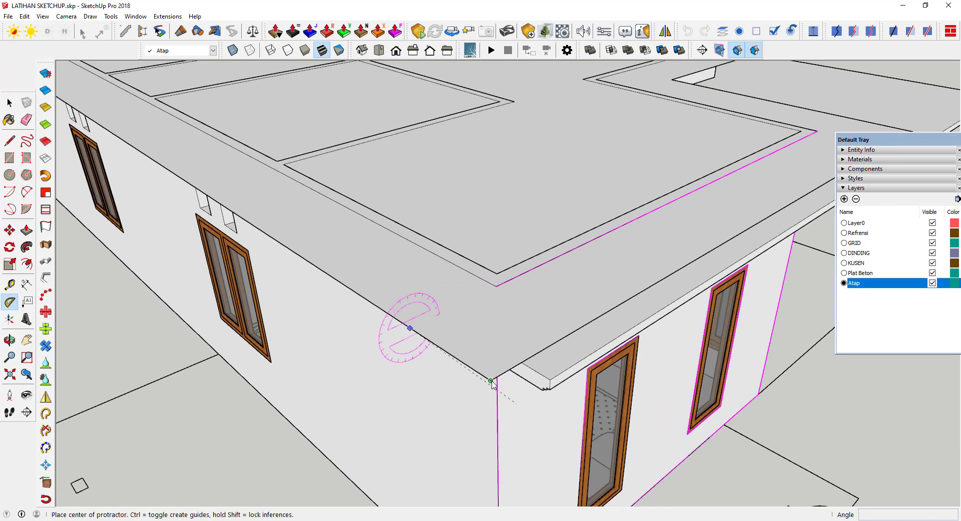
{"action": "scroll", "coordinate": [494, 384], "scroll_direction": "up", "scroll_amount": 2}
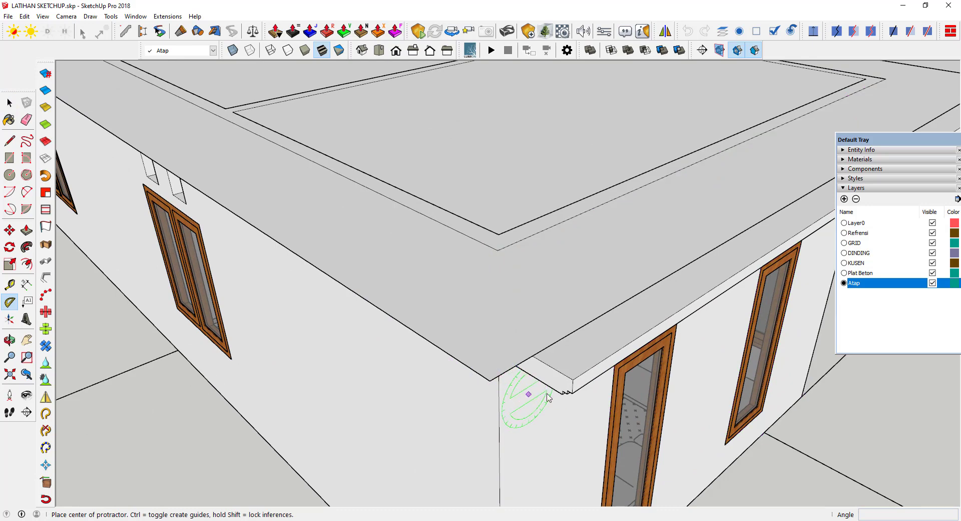
{"action": "left_click", "coordinate": [489, 381]}
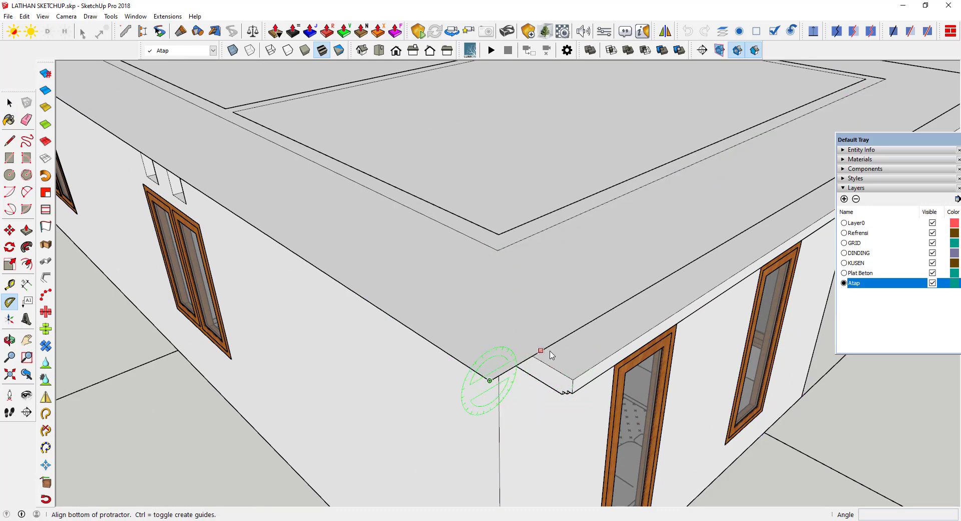
{"action": "left_click", "coordinate": [556, 321]}
{"action": "mouse_move", "coordinate": [554, 312]}
{"action": "middle_mouse_down"}
{"action": "mouse_move", "coordinate": [562, 300]}
{"action": "mouse_move", "coordinate": [530, 262]}
{"action": "mouse_move", "coordinate": [557, 220]}
{"action": "middle_mouse_up"}
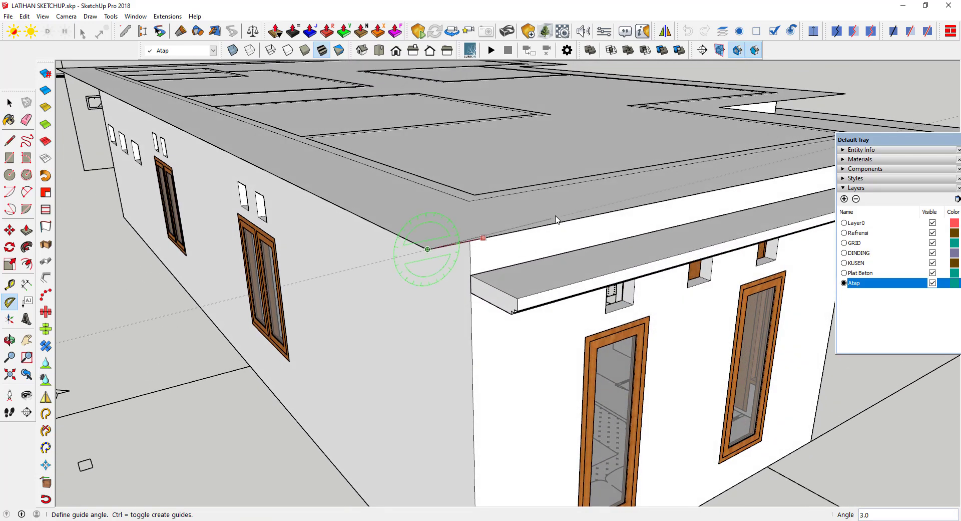
{"action": "left_click", "coordinate": [563, 161]}
{"action": "scroll", "coordinate": [551, 155], "scroll_direction": "down", "scroll_amount": 5}
{"action": "middle_click_drag", "start_coordinate": [548, 150], "coordinate": [382, 221]}
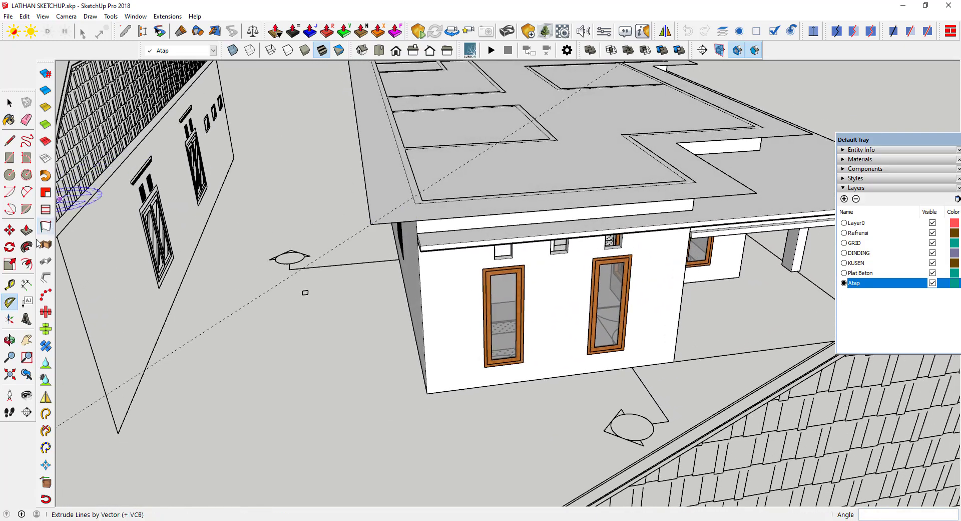
Add a Tape Measure guide line from the wall edge across the middle of the roof
{"action": "left_click", "coordinate": [9, 284]}
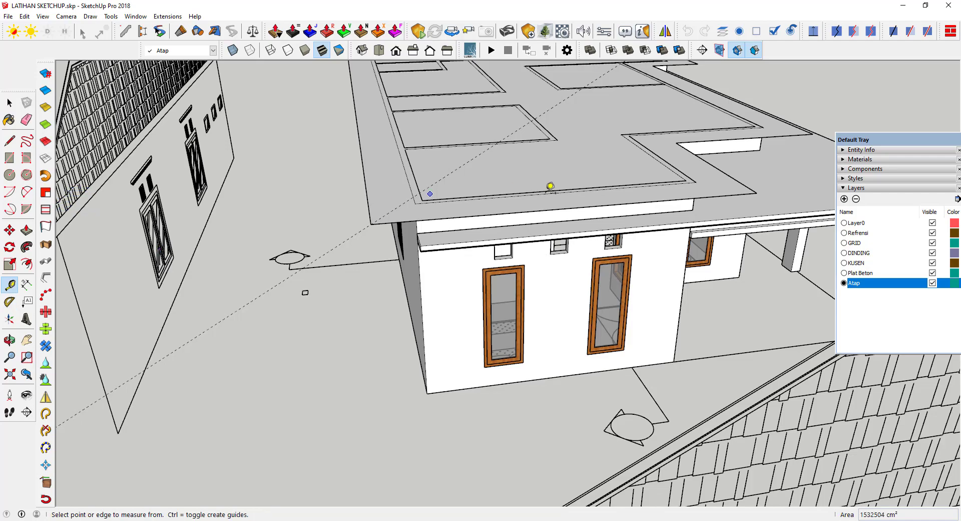
{"action": "left_click", "coordinate": [419, 272]}
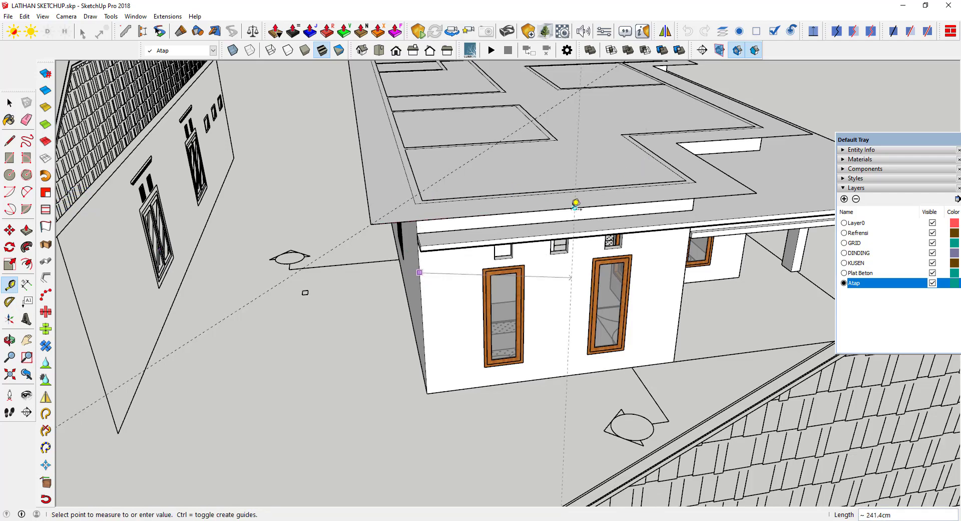
{"action": "left_click", "coordinate": [576, 203]}
{"action": "mouse_move", "coordinate": [576, 173]}
{"action": "middle_mouse_down"}
{"action": "mouse_move", "coordinate": [481, 105]}
{"action": "mouse_move", "coordinate": [551, 130]}
{"action": "mouse_move", "coordinate": [560, 143]}
{"action": "middle_mouse_up"}
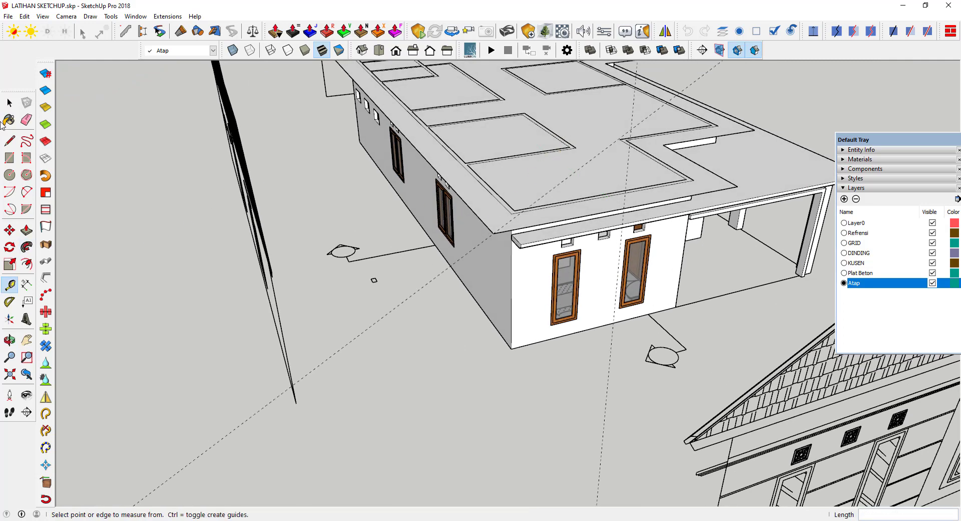
Draw a triangle from the roof corner up to the guide intersection and back down to the slab
{"action": "left_click", "coordinate": [9, 141]}
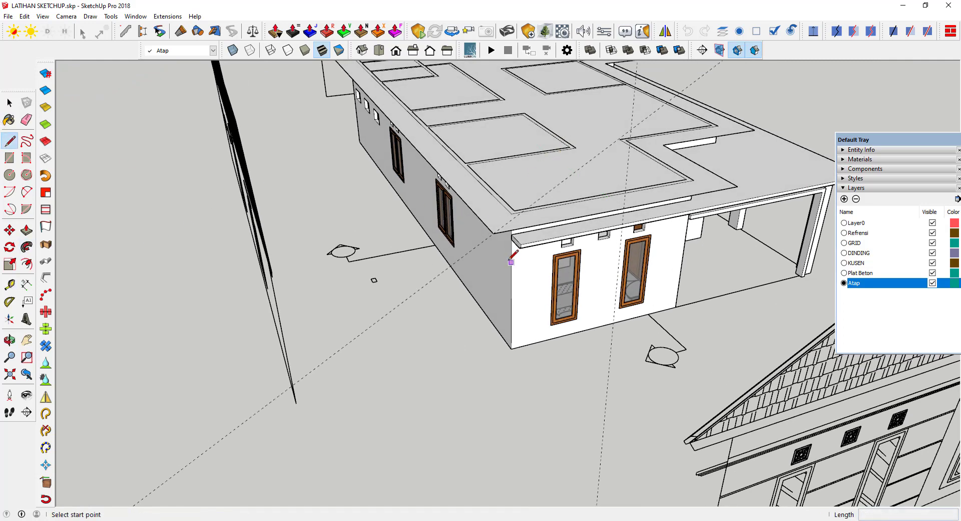
{"action": "left_click", "coordinate": [493, 233]}
{"action": "left_click", "coordinate": [631, 129]}
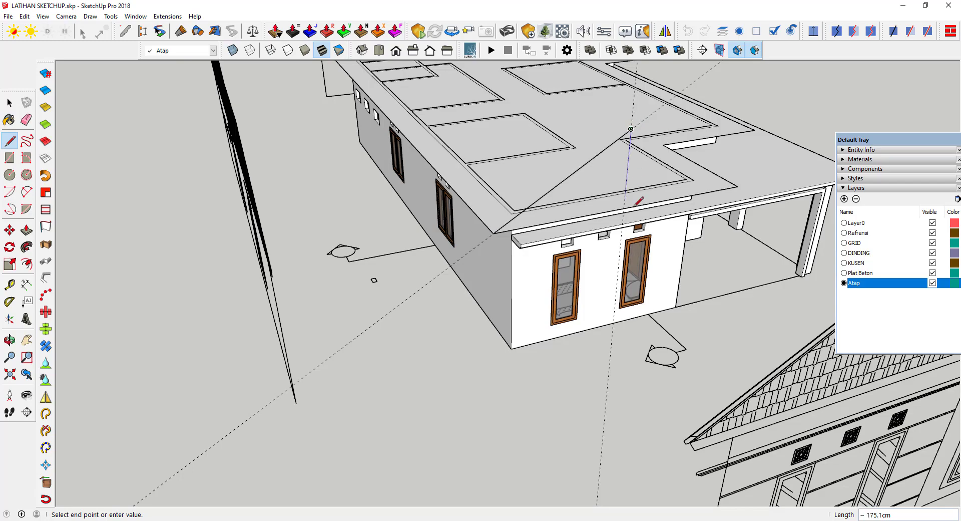
{"action": "left_click", "coordinate": [624, 208]}
{"action": "scroll", "coordinate": [453, 228], "scroll_direction": "down", "scroll_amount": 3}
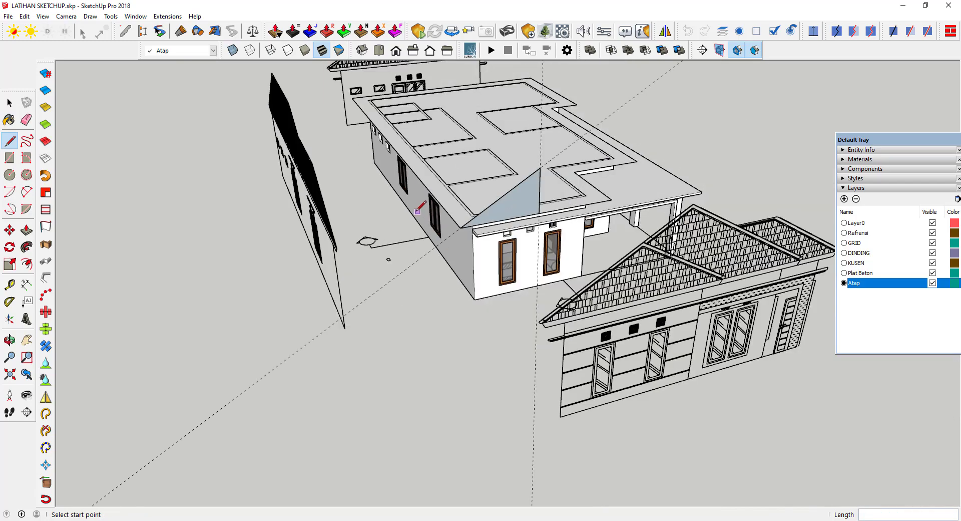
{"action": "mouse_move", "coordinate": [453, 228]}
{"action": "middle_mouse_down"}
{"action": "mouse_move", "coordinate": [365, 183]}
{"action": "mouse_move", "coordinate": [490, 203]}
{"action": "middle_mouse_up"}
{"action": "key", "text": "space"}
{"action": "left_click", "coordinate": [490, 203]}
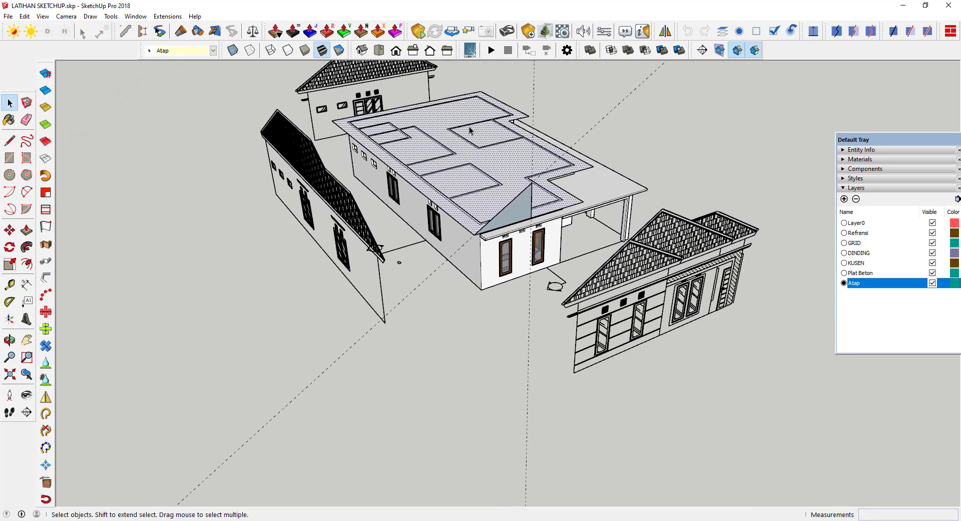
{"action": "scroll", "coordinate": [478, 160], "scroll_direction": "up", "scroll_amount": 3}
{"action": "scroll", "coordinate": [484, 89], "scroll_direction": "up", "scroll_amount": 2}
{"action": "scroll", "coordinate": [458, 140], "scroll_direction": "down", "scroll_amount": 3}
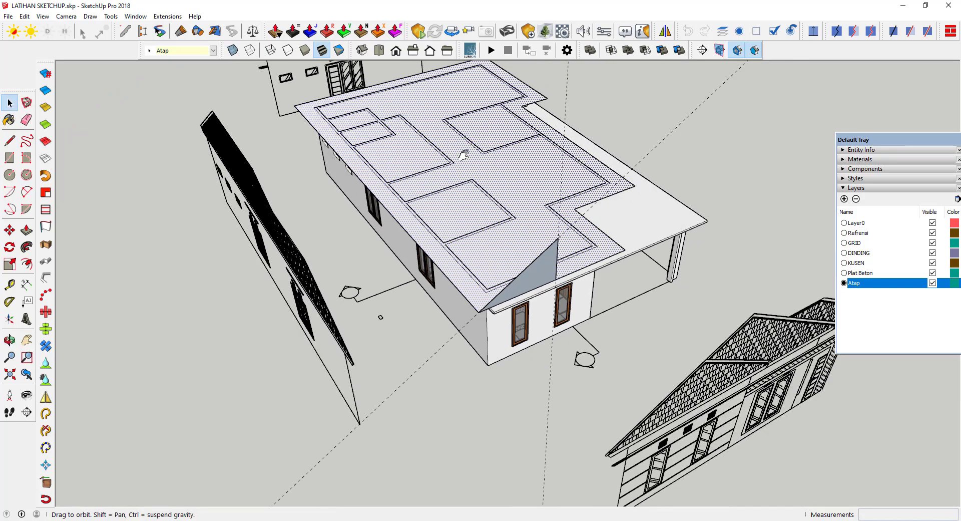
{"action": "scroll", "coordinate": [400, 175], "scroll_direction": "up", "scroll_amount": 1}
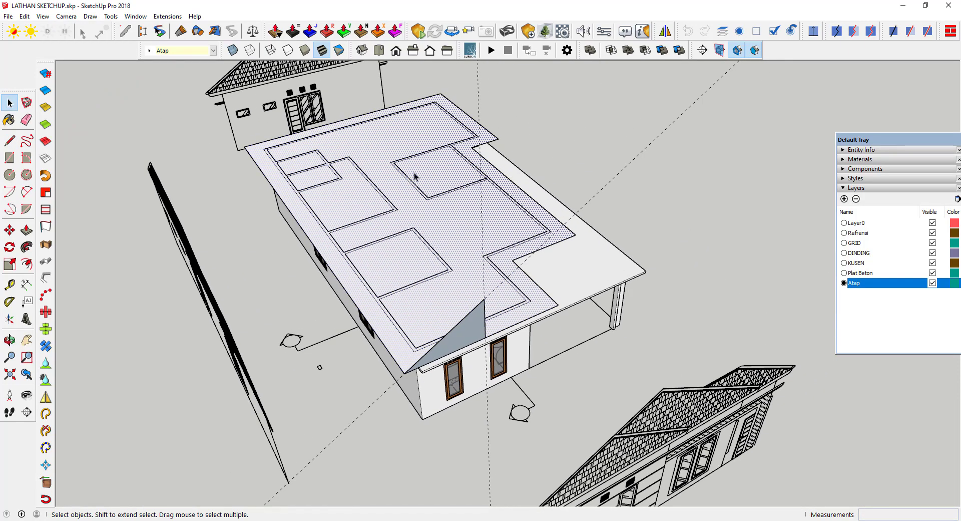
{"action": "left_click", "coordinate": [27, 246]}
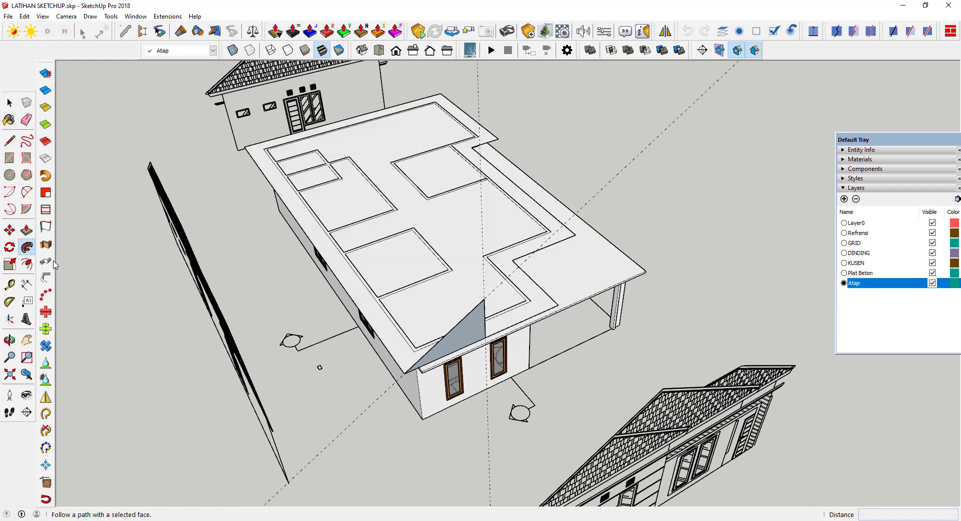
{"action": "left_click", "coordinate": [466, 343]}
{"action": "mouse_move", "coordinate": [463, 340]}
{"action": "middle_mouse_down"}
{"action": "mouse_move", "coordinate": [459, 331]}
{"action": "mouse_move", "coordinate": [263, 326]}
{"action": "middle_mouse_up"}
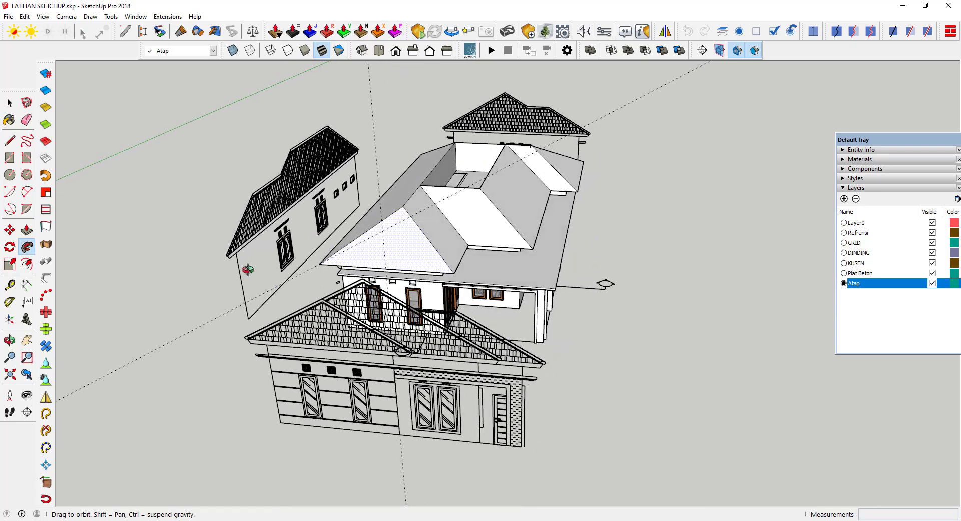
{"action": "scroll", "coordinate": [454, 169], "scroll_direction": "up", "scroll_amount": 2}
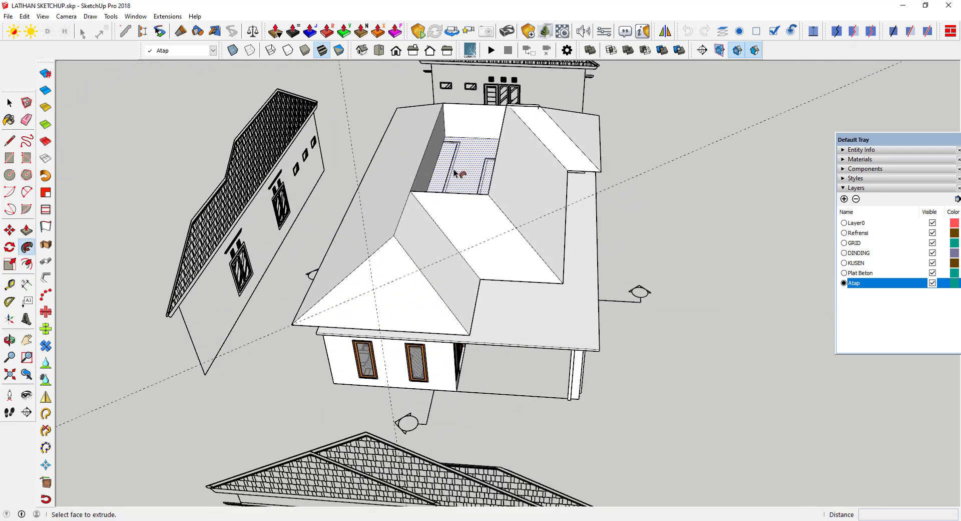
{"action": "scroll", "coordinate": [467, 178], "scroll_direction": "down", "scroll_amount": 3}
{"action": "mouse_move", "coordinate": [450, 160]}
{"action": "middle_mouse_down"}
{"action": "mouse_move", "coordinate": [440, 103]}
{"action": "mouse_move", "coordinate": [500, 93]}
{"action": "mouse_move", "coordinate": [543, 94]}
{"action": "mouse_move", "coordinate": [583, 165]}
{"action": "middle_mouse_up"}
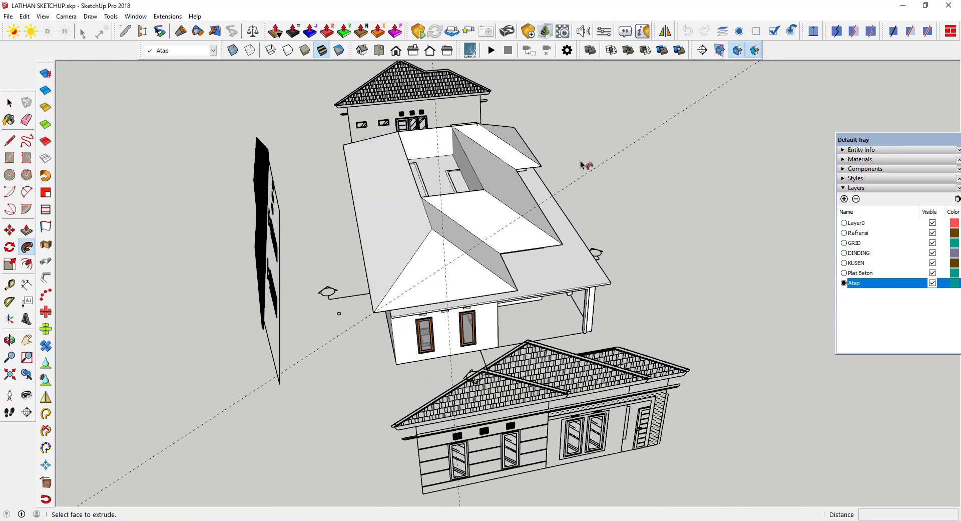
{"action": "middle_click_drag", "start_coordinate": [641, 210], "coordinate": [613, 253]}
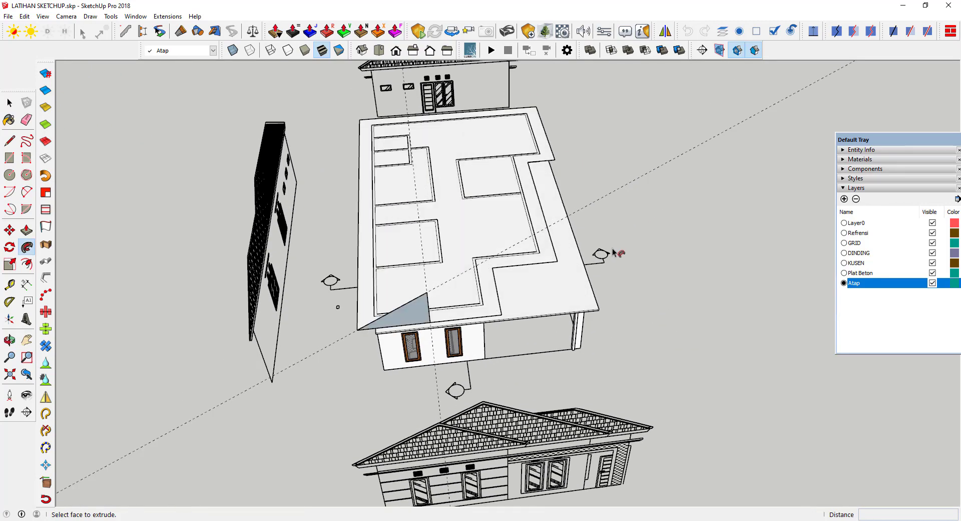
{"action": "key", "text": "space"}
{"action": "middle_click_drag", "start_coordinate": [425, 200], "coordinate": [434, 233]}
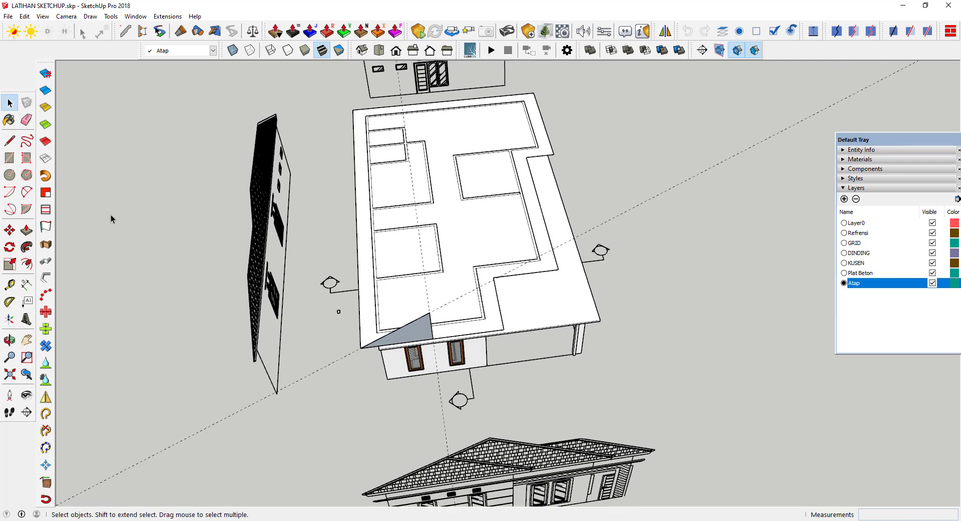
Measure the roof slab's width (526.0 cm) and length (851.0 cm) with Tape Measure
{"action": "left_click", "coordinate": [10, 285]}
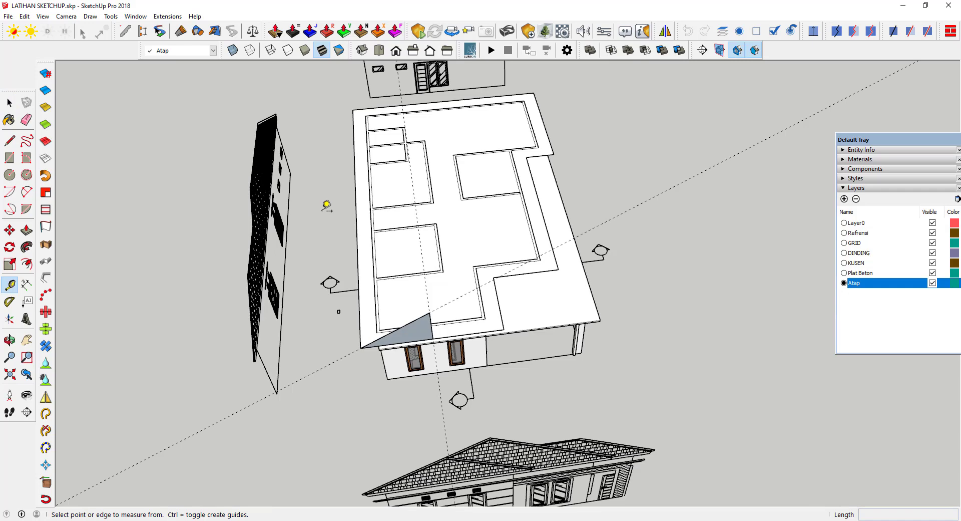
{"action": "left_click", "coordinate": [356, 200]}
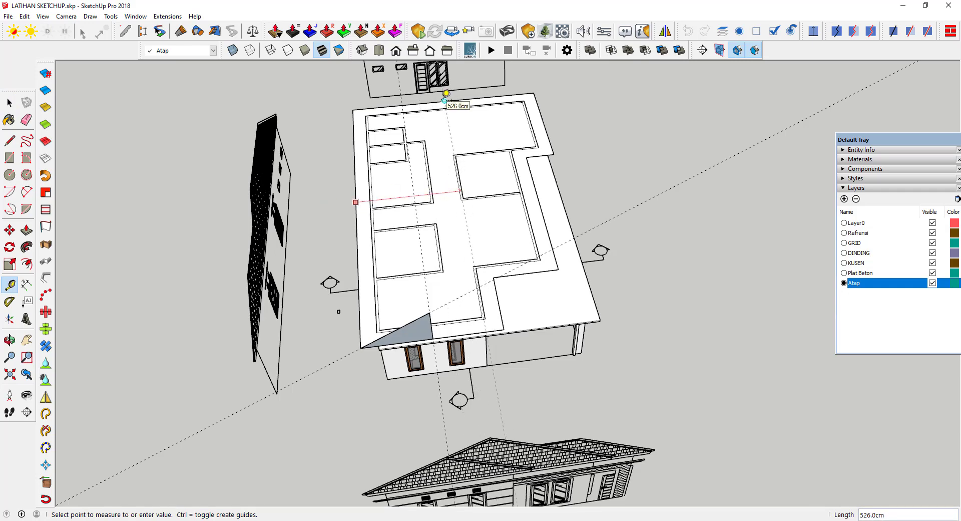
{"action": "left_click", "coordinate": [447, 93]}
{"action": "mouse_move", "coordinate": [444, 168]}
{"action": "middle_mouse_down"}
{"action": "mouse_move", "coordinate": [446, 208]}
{"action": "mouse_move", "coordinate": [429, 155]}
{"action": "mouse_move", "coordinate": [383, 123]}
{"action": "middle_mouse_up"}
{"action": "left_click", "coordinate": [376, 109]}
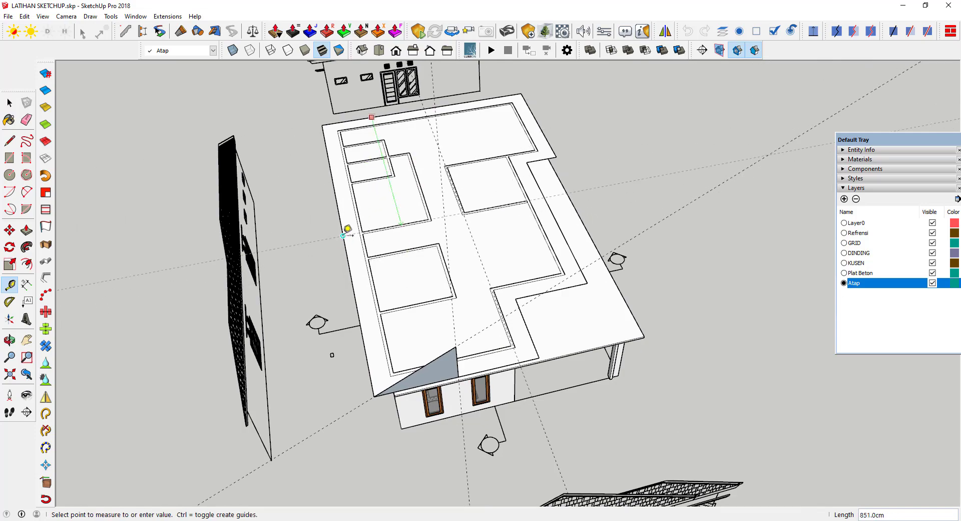
{"action": "left_click", "coordinate": [347, 228]}
{"action": "mouse_move", "coordinate": [347, 228]}
{"action": "middle_mouse_down"}
{"action": "mouse_move", "coordinate": [360, 240]}
{"action": "mouse_move", "coordinate": [378, 198]}
{"action": "mouse_move", "coordinate": [409, 181]}
{"action": "middle_mouse_up"}
{"action": "scroll", "coordinate": [434, 209], "scroll_direction": "up", "scroll_amount": 2}
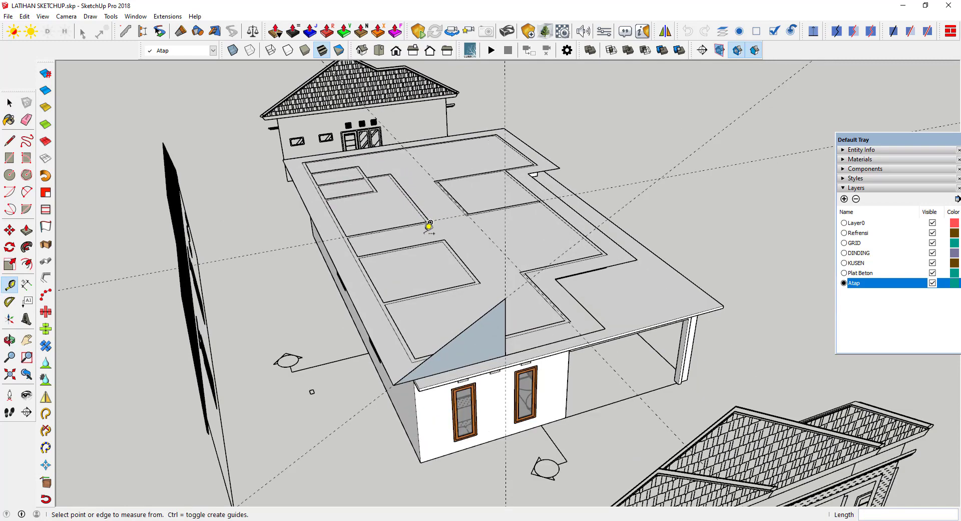
Draw a vertical edge rising from the inner roof corner in the middle of the slab
{"action": "key", "text": "l"}
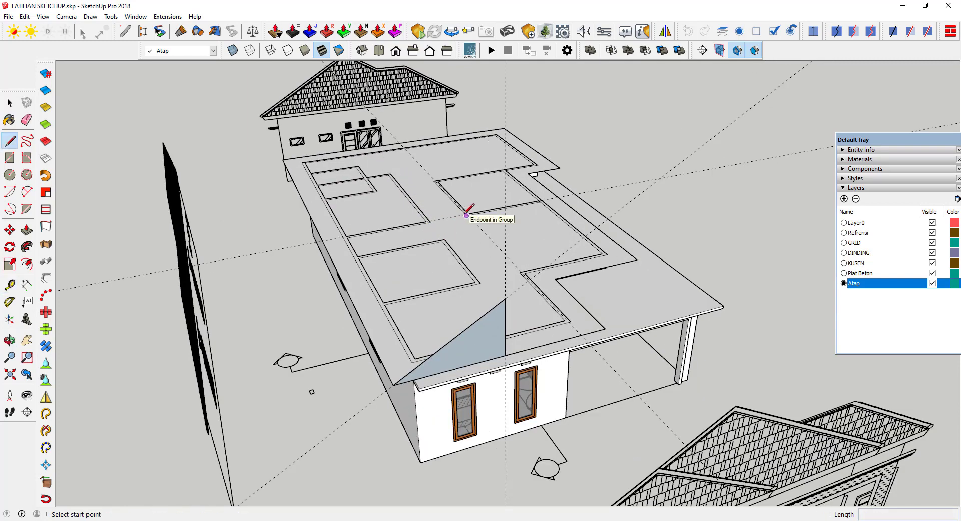
{"action": "scroll", "coordinate": [467, 214], "scroll_direction": "up", "scroll_amount": 2}
{"action": "scroll", "coordinate": [459, 174], "scroll_direction": "up", "scroll_amount": 2}
{"action": "scroll", "coordinate": [478, 190], "scroll_direction": "up", "scroll_amount": 2}
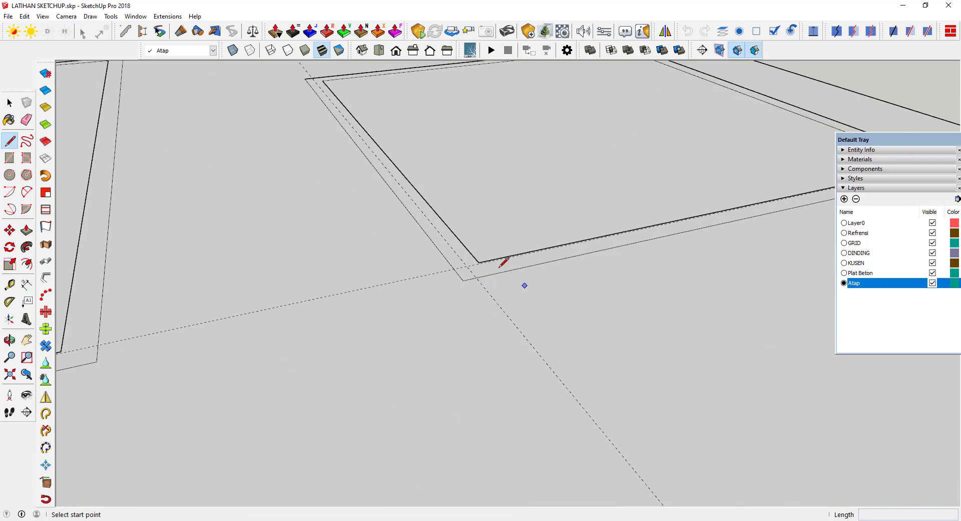
{"action": "left_click", "coordinate": [467, 264]}
{"action": "scroll", "coordinate": [460, 190], "scroll_direction": "down", "scroll_amount": 2}
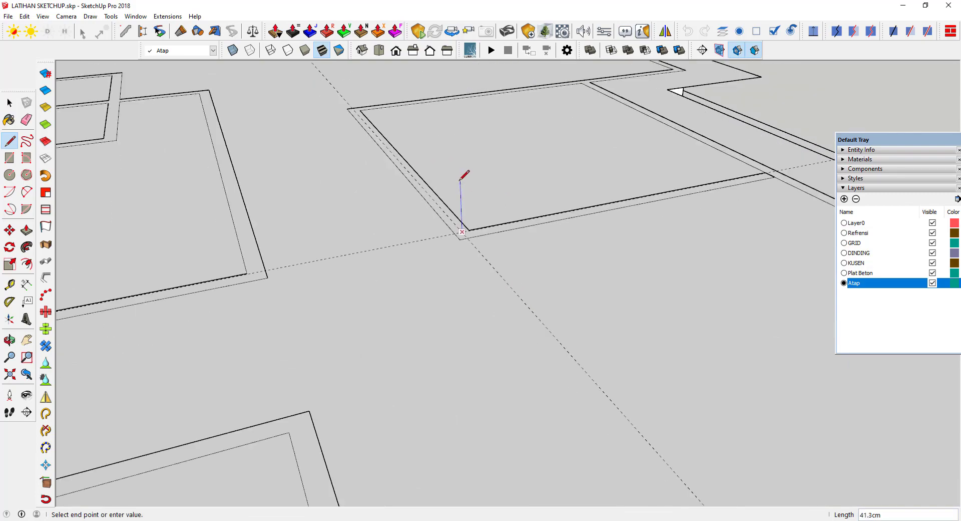
{"action": "scroll", "coordinate": [466, 172], "scroll_direction": "down", "scroll_amount": 2}
{"action": "scroll", "coordinate": [468, 155], "scroll_direction": "down", "scroll_amount": 2}
{"action": "scroll", "coordinate": [471, 146], "scroll_direction": "down", "scroll_amount": 2}
{"action": "scroll", "coordinate": [474, 119], "scroll_direction": "down", "scroll_amount": 2}
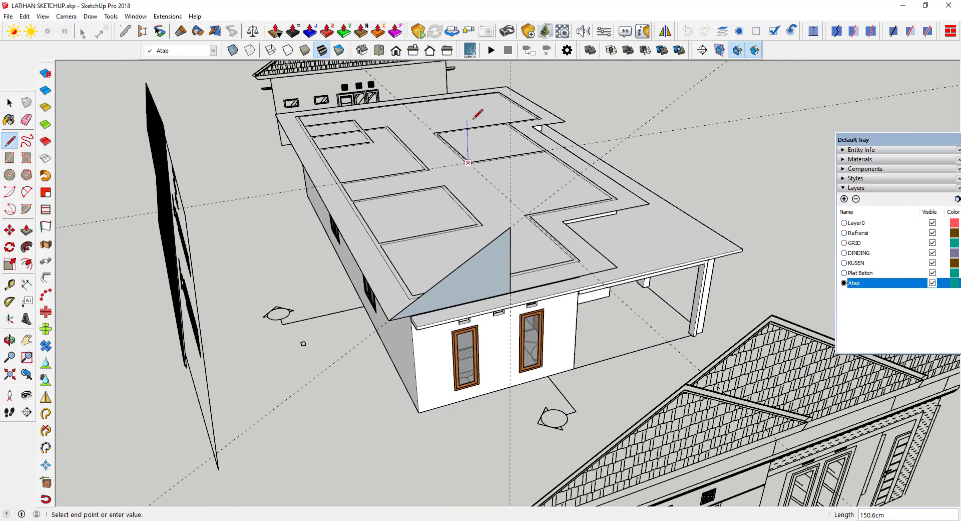
{"action": "mouse_move", "coordinate": [474, 111]}
{"action": "middle_mouse_down"}
{"action": "mouse_move", "coordinate": [472, 230]}
{"action": "mouse_move", "coordinate": [476, 135]}
{"action": "middle_mouse_up"}
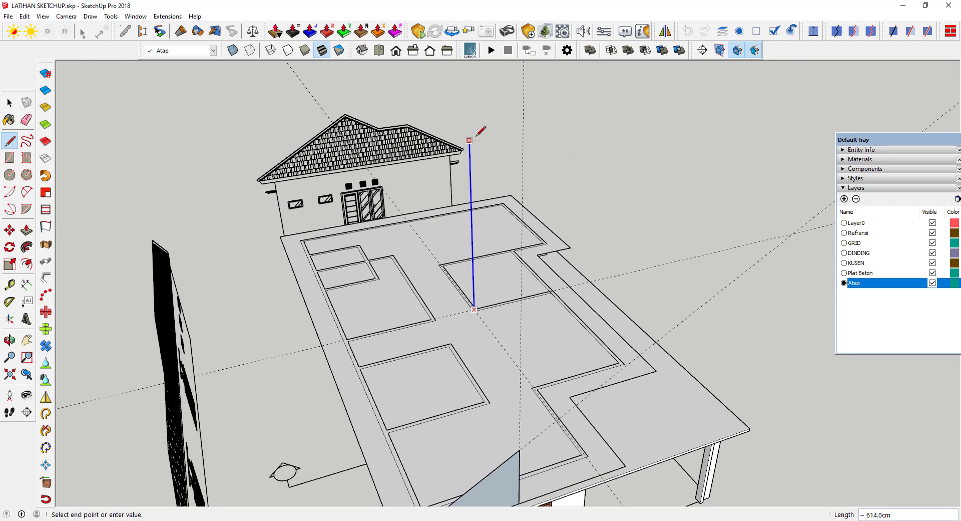
{"action": "left_click", "coordinate": [476, 128]}
{"action": "key", "text": "space"}
{"action": "scroll", "coordinate": [492, 253], "scroll_direction": "down", "scroll_amount": 2}
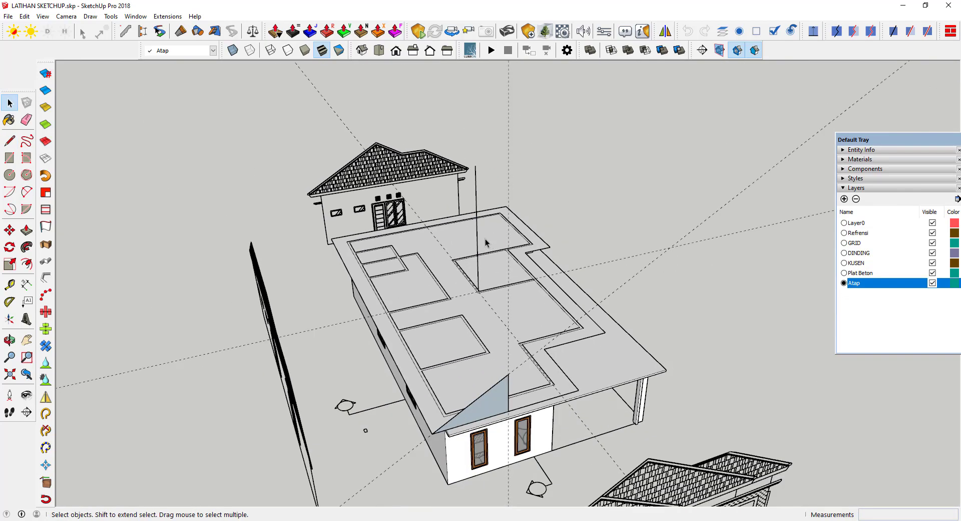
{"action": "middle_click_drag", "start_coordinate": [489, 243], "coordinate": [471, 270]}
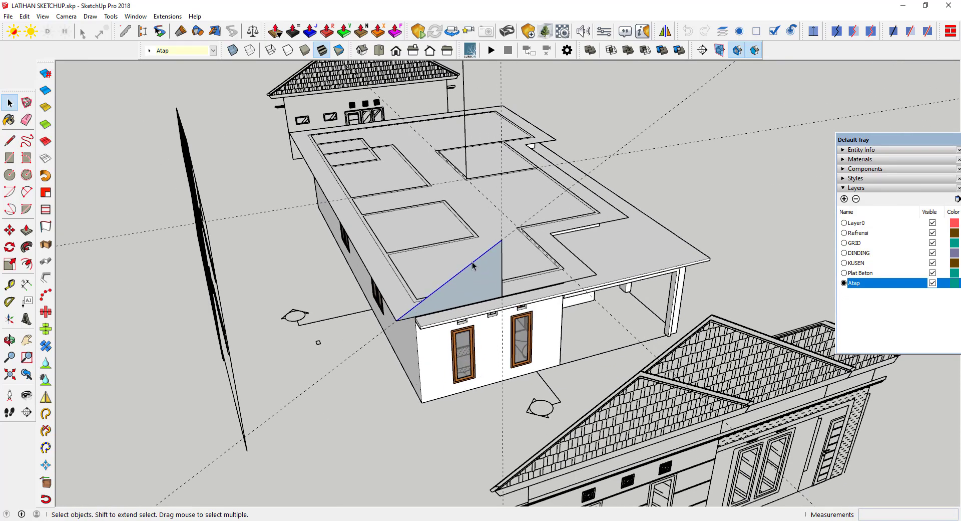
Copy the sloped triangle edge with Move and Ctrl to the slab's left side
{"action": "key", "text": "m"}
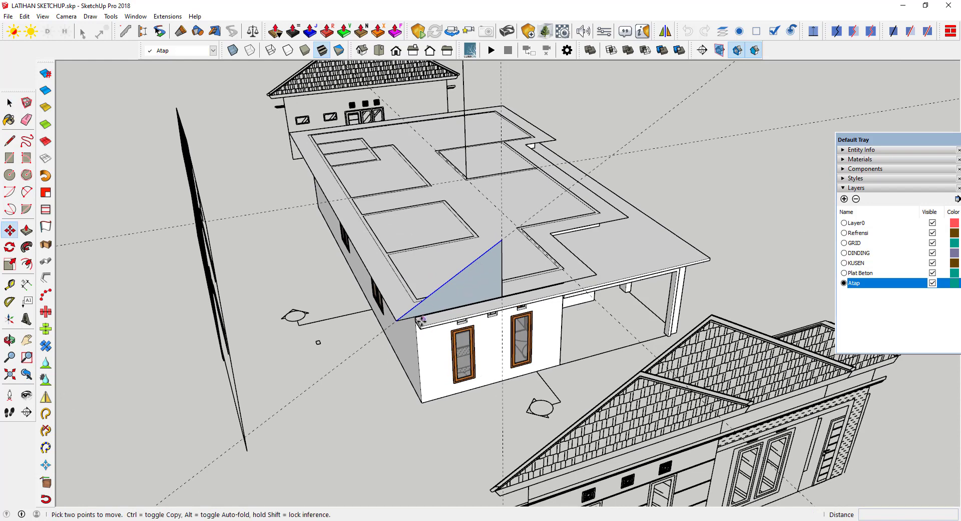
{"action": "key", "text": "ctrl"}
{"action": "left_click", "coordinate": [396, 320]}
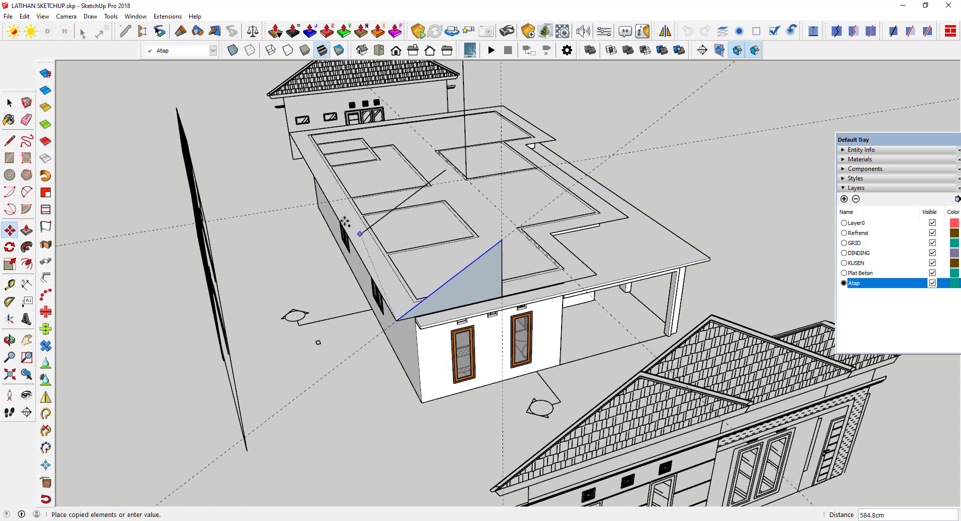
{"action": "left_click", "coordinate": [329, 201]}
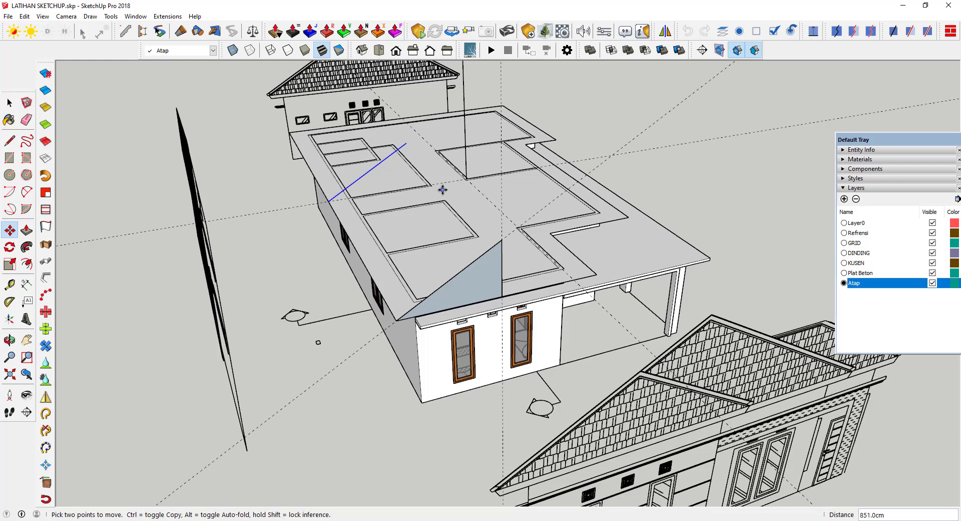
Join the copied slope's top to the vertical edge and begin a line at its base
{"action": "key", "text": "space"}
{"action": "left_click", "coordinate": [406, 143]}
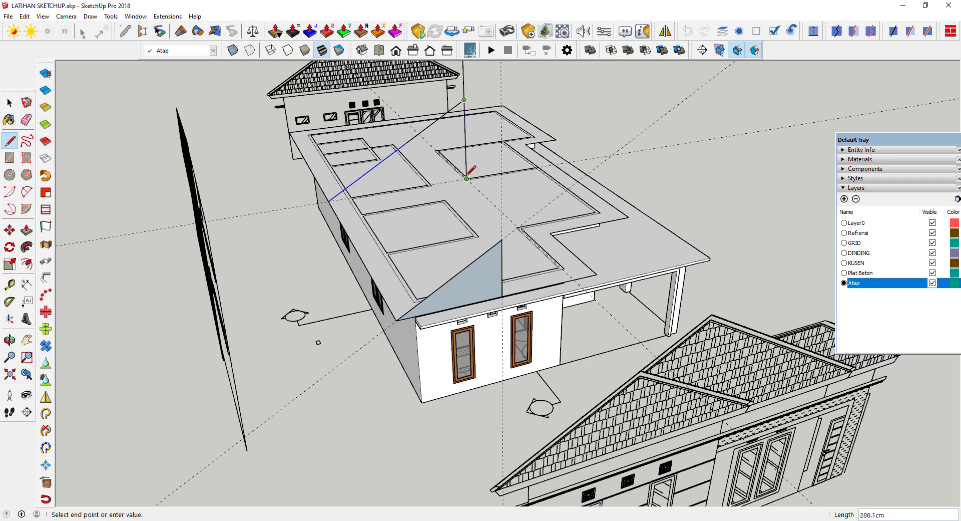
{"action": "scroll", "coordinate": [467, 179], "scroll_direction": "up", "scroll_amount": 2}
{"action": "scroll", "coordinate": [466, 180], "scroll_direction": "up", "scroll_amount": 2}
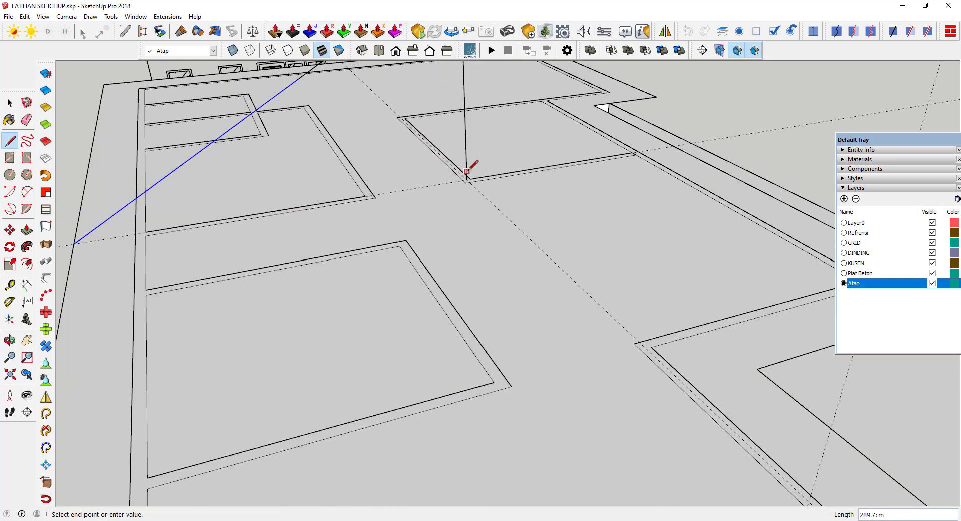
{"action": "scroll", "coordinate": [466, 182], "scroll_direction": "up", "scroll_amount": 2}
{"action": "scroll", "coordinate": [467, 183], "scroll_direction": "up", "scroll_amount": 1}
{"action": "left_click", "coordinate": [467, 184]}
{"action": "scroll", "coordinate": [519, 176], "scroll_direction": "down", "scroll_amount": 3}
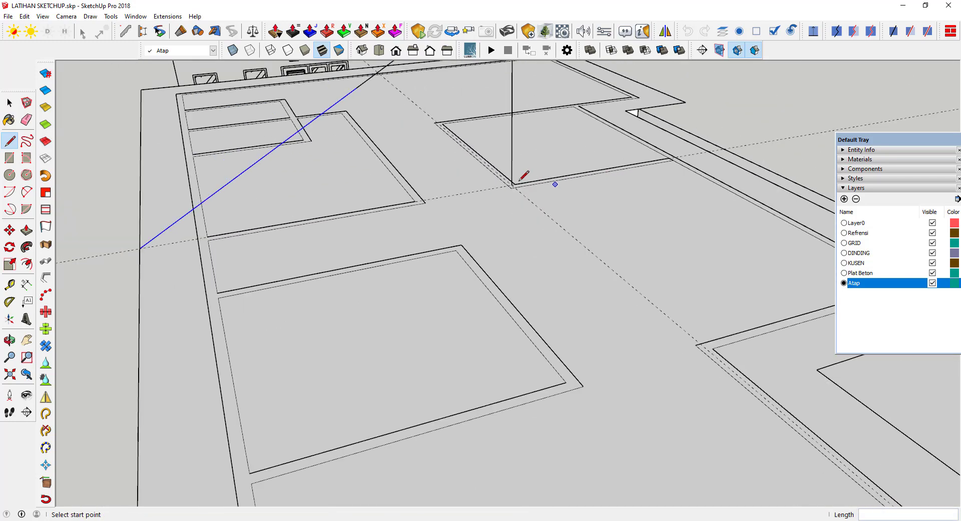
{"action": "scroll", "coordinate": [509, 175], "scroll_direction": "up", "scroll_amount": 2}
{"action": "scroll", "coordinate": [510, 185], "scroll_direction": "up", "scroll_amount": 2}
{"action": "scroll", "coordinate": [510, 185], "scroll_direction": "up", "scroll_amount": 2}
{"action": "scroll", "coordinate": [511, 181], "scroll_direction": "up", "scroll_amount": 1}
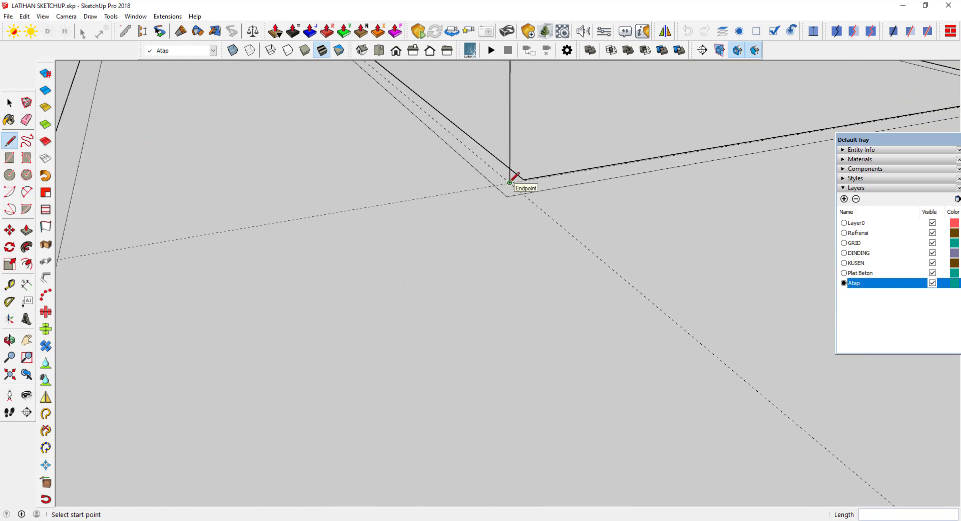
{"action": "left_click", "coordinate": [512, 183]}
{"action": "scroll", "coordinate": [551, 200], "scroll_direction": "down", "scroll_amount": 2}
{"action": "scroll", "coordinate": [450, 246], "scroll_direction": "down", "scroll_amount": 2}
{"action": "scroll", "coordinate": [449, 248], "scroll_direction": "down", "scroll_amount": 2}
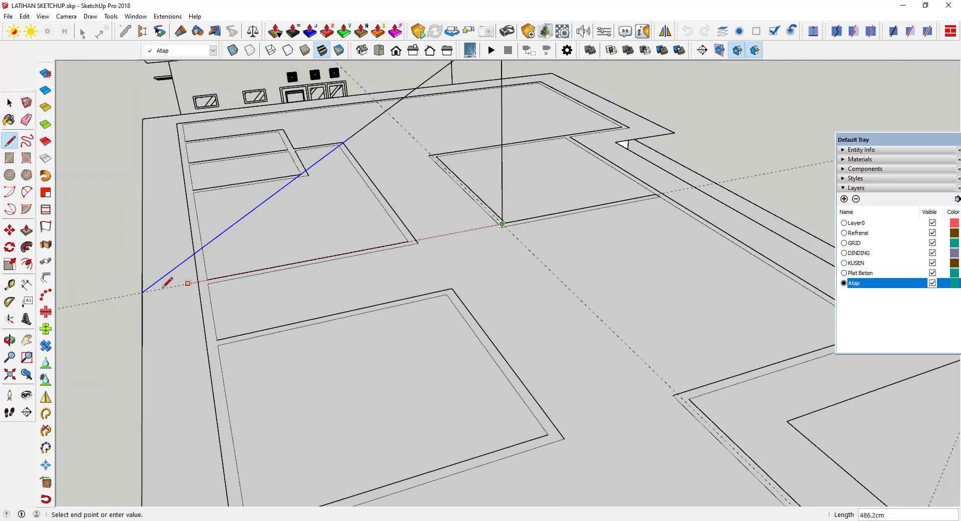
Delete the front triangle's face, leaving only its edges
{"action": "key", "text": "space"}
{"action": "scroll", "coordinate": [383, 272], "scroll_direction": "down", "scroll_amount": 3}
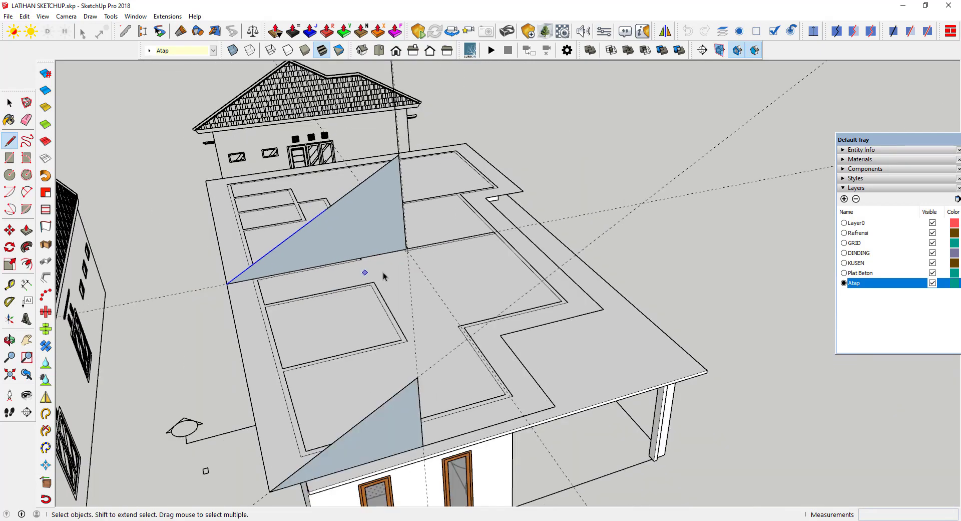
{"action": "scroll", "coordinate": [383, 272], "scroll_direction": "down", "scroll_amount": 2}
{"action": "scroll", "coordinate": [401, 361], "scroll_direction": "up", "scroll_amount": 4}
{"action": "left_click", "coordinate": [401, 362]}
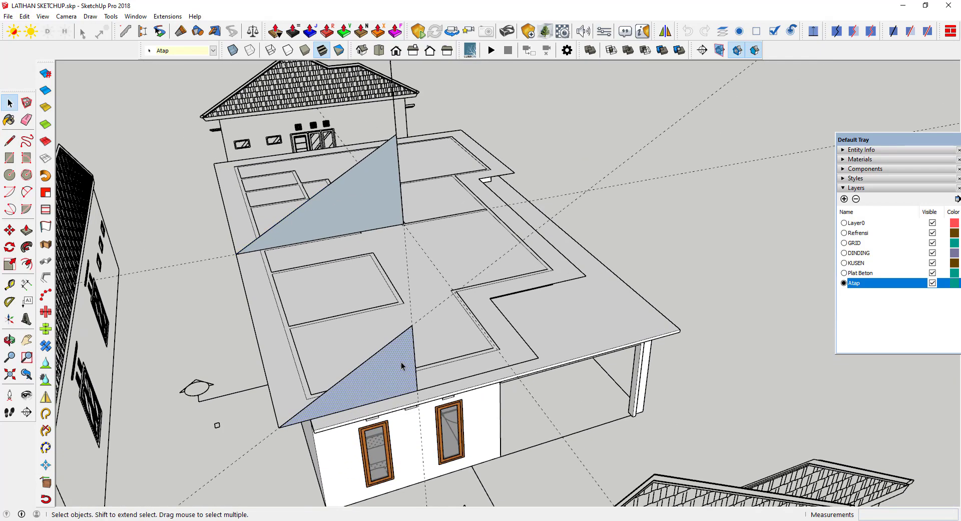
{"action": "key", "text": "Delete"}
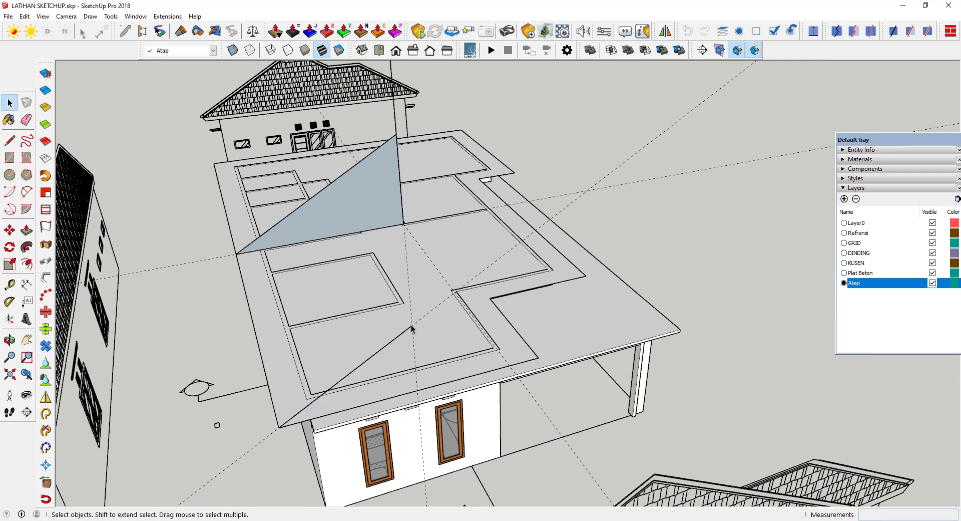
Select the slab's top face as the path and Follow Me the triangle around it
{"action": "left_click", "coordinate": [412, 328]}
{"action": "left_click", "coordinate": [409, 329]}
{"action": "middle_click_drag", "start_coordinate": [413, 326], "coordinate": [406, 164]}
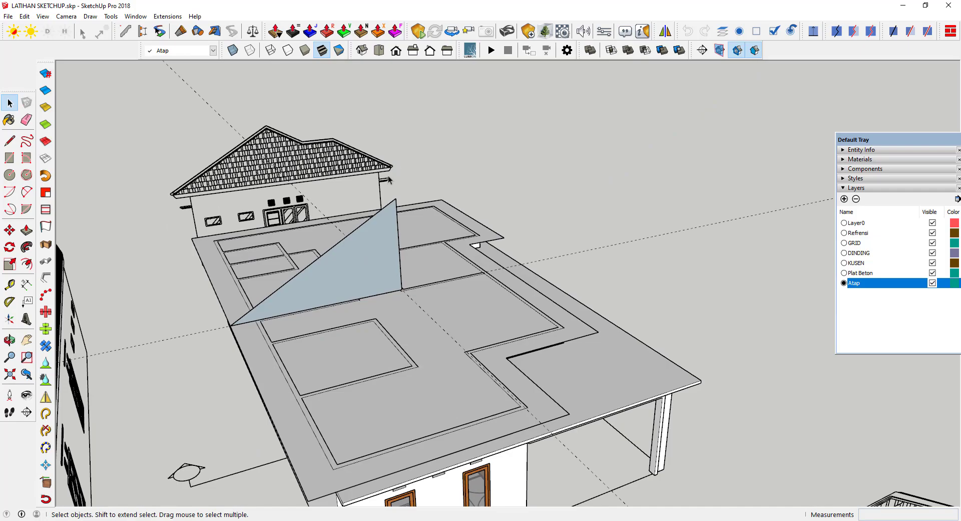
{"action": "middle_click_drag", "start_coordinate": [390, 179], "coordinate": [408, 155]}
{"action": "scroll", "coordinate": [463, 212], "scroll_direction": "up", "scroll_amount": 3}
{"action": "scroll", "coordinate": [420, 277], "scroll_direction": "up", "scroll_amount": 2}
{"action": "left_click", "coordinate": [420, 279]}
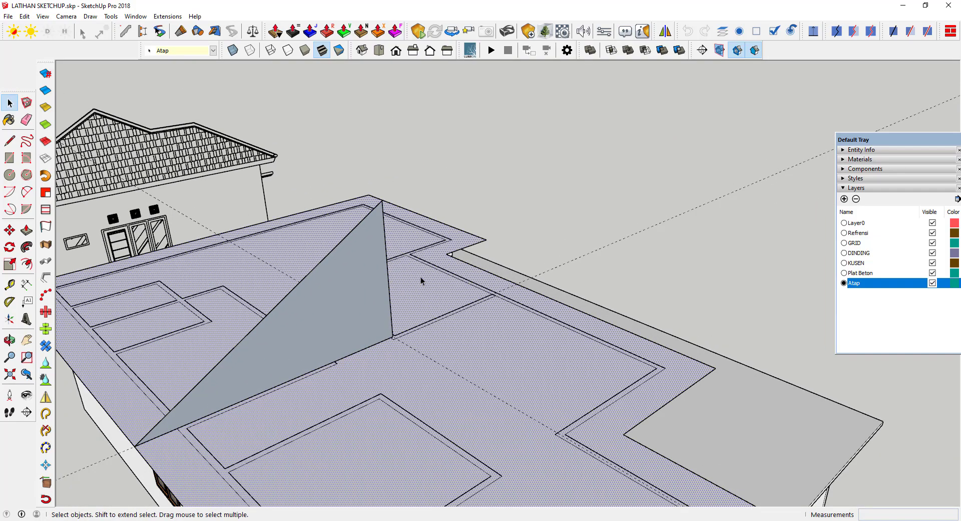
{"action": "mouse_move", "coordinate": [420, 276]}
{"action": "middle_mouse_down"}
{"action": "mouse_move", "coordinate": [337, 359]}
{"action": "mouse_move", "coordinate": [592, 393]}
{"action": "mouse_move", "coordinate": [197, 189]}
{"action": "mouse_move", "coordinate": [344, 277]}
{"action": "mouse_move", "coordinate": [279, 359]}
{"action": "mouse_move", "coordinate": [393, 300]}
{"action": "middle_mouse_up"}
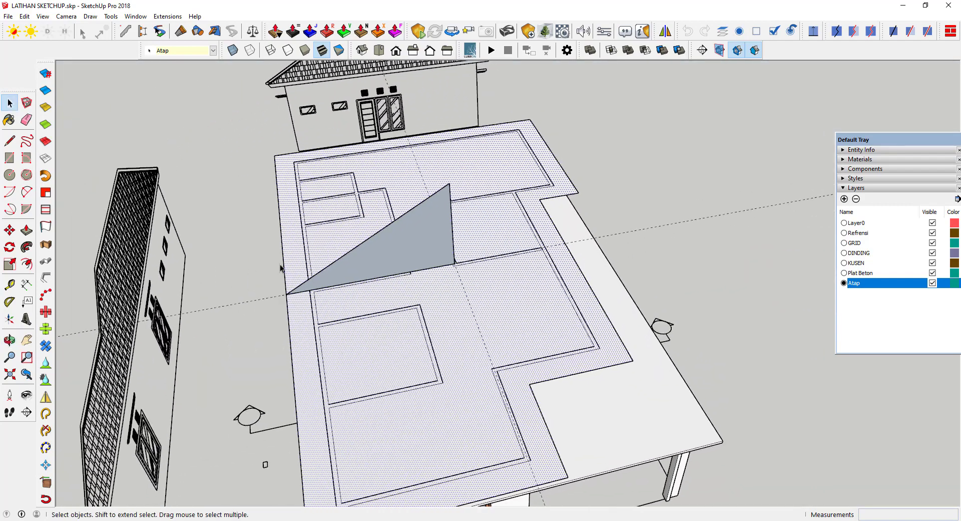
{"action": "left_click", "coordinate": [27, 246]}
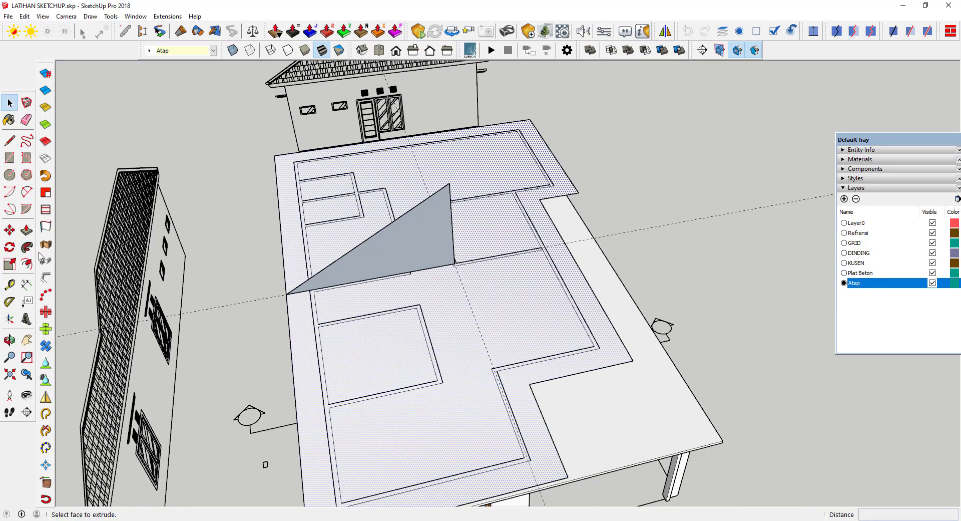
{"action": "left_click", "coordinate": [422, 260]}
{"action": "mouse_move", "coordinate": [422, 260]}
{"action": "middle_mouse_down"}
{"action": "mouse_move", "coordinate": [252, 189]}
{"action": "mouse_move", "coordinate": [286, 180]}
{"action": "mouse_move", "coordinate": [265, 190]}
{"action": "middle_mouse_up"}
{"action": "key", "text": "space"}
Hide the left reference elevation plus the back and right buildings, then view the roof from above
{"action": "left_click", "coordinate": [208, 296]}
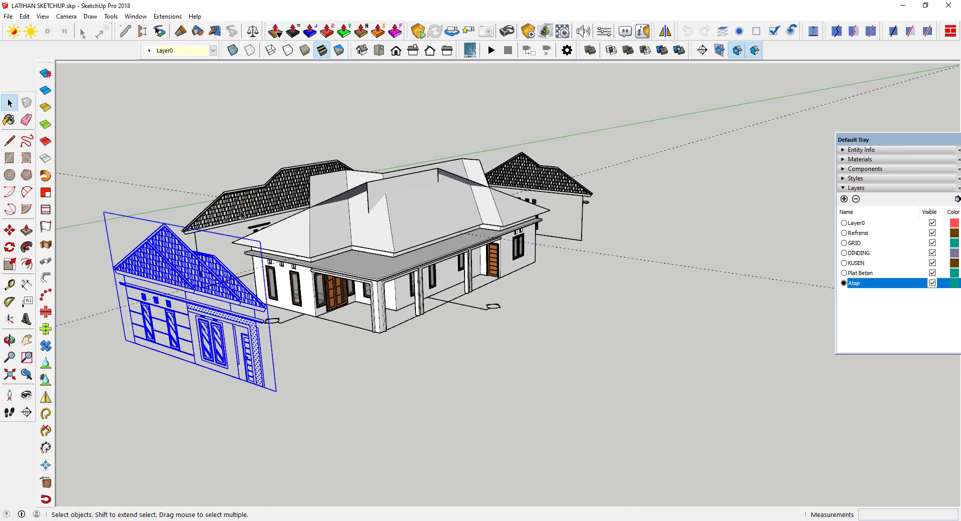
{"action": "left_click", "coordinate": [245, 210], "text": "shift"}
{"action": "left_click", "coordinate": [570, 198], "text": "shift"}
{"action": "right_click", "coordinate": [568, 187]}
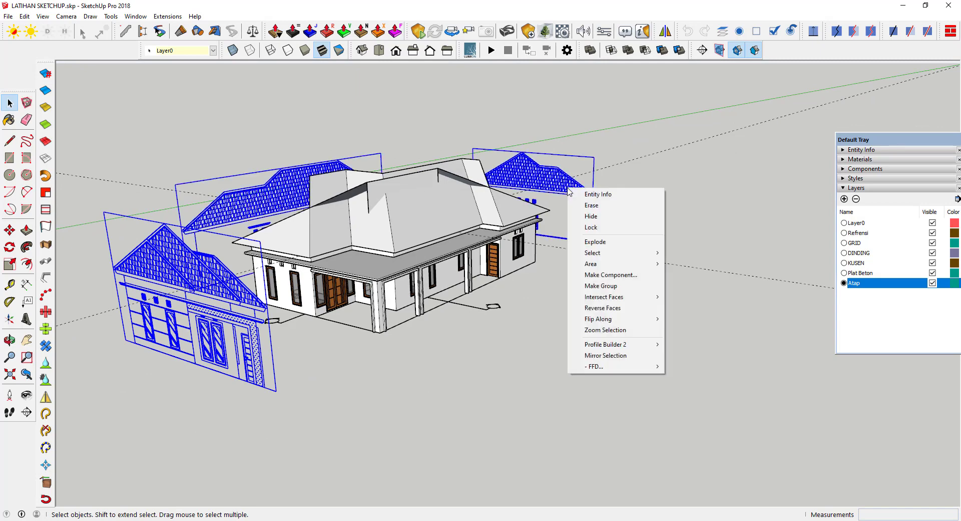
{"action": "left_click", "coordinate": [594, 217]}
{"action": "middle_click_drag", "start_coordinate": [595, 216], "coordinate": [359, 259]}
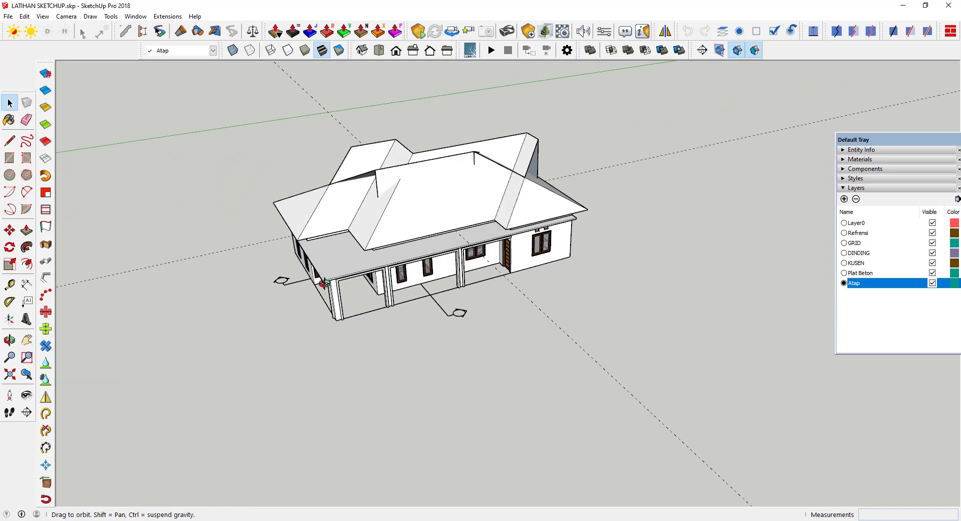
{"action": "scroll", "coordinate": [358, 259], "scroll_direction": "up", "scroll_amount": 3}
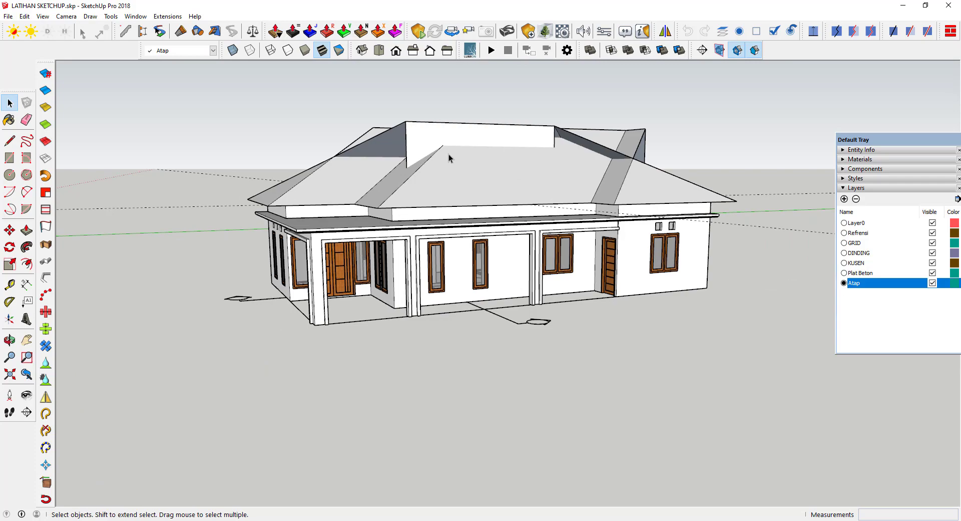
{"action": "scroll", "coordinate": [449, 159], "scroll_direction": "down", "scroll_amount": 3}
{"action": "mouse_move", "coordinate": [487, 70]}
{"action": "middle_mouse_down"}
{"action": "mouse_move", "coordinate": [527, 192]}
{"action": "mouse_move", "coordinate": [407, 223]}
{"action": "mouse_move", "coordinate": [538, 316]}
{"action": "middle_mouse_up"}
{"action": "scroll", "coordinate": [500, 163], "scroll_direction": "up", "scroll_amount": 3}
Select a large roof face, triple-click to select the whole roof, then clear the selection
{"action": "scroll", "coordinate": [455, 226], "scroll_direction": "up", "scroll_amount": 5}
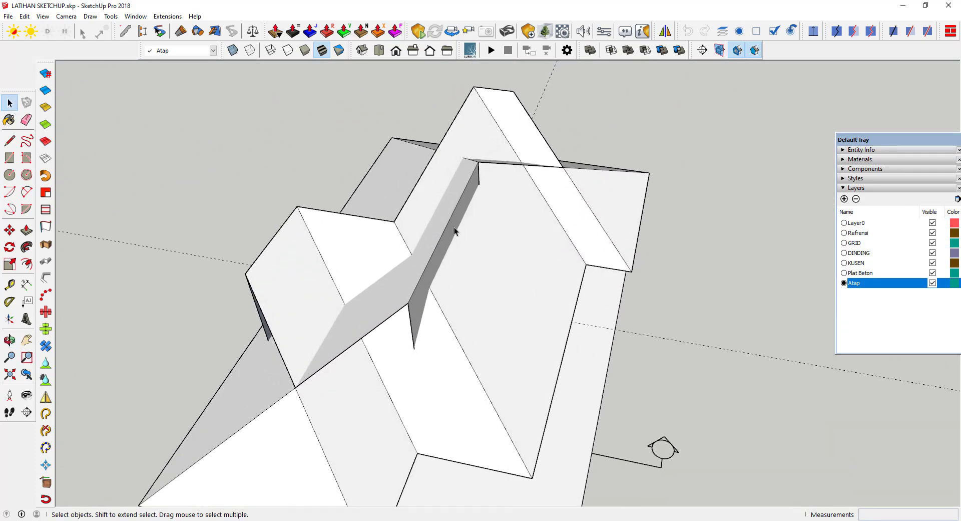
{"action": "mouse_move", "coordinate": [455, 227]}
{"action": "middle_mouse_down"}
{"action": "mouse_move", "coordinate": [427, 203]}
{"action": "mouse_move", "coordinate": [532, 132]}
{"action": "mouse_move", "coordinate": [440, 221]}
{"action": "mouse_move", "coordinate": [472, 221]}
{"action": "mouse_move", "coordinate": [440, 242]}
{"action": "mouse_move", "coordinate": [488, 300]}
{"action": "mouse_move", "coordinate": [464, 258]}
{"action": "mouse_move", "coordinate": [532, 286]}
{"action": "mouse_move", "coordinate": [199, 216]}
{"action": "mouse_move", "coordinate": [408, 300]}
{"action": "middle_mouse_up"}
{"action": "left_click", "coordinate": [439, 233]}
{"action": "scroll", "coordinate": [532, 285], "scroll_direction": "up", "scroll_amount": 3}
{"action": "scroll", "coordinate": [255, 232], "scroll_direction": "down", "scroll_amount": 5}
{"action": "scroll", "coordinate": [279, 244], "scroll_direction": "up", "scroll_amount": 2}
{"action": "scroll", "coordinate": [414, 277], "scroll_direction": "up", "scroll_amount": 2}
{"action": "scroll", "coordinate": [424, 272], "scroll_direction": "up", "scroll_amount": 2}
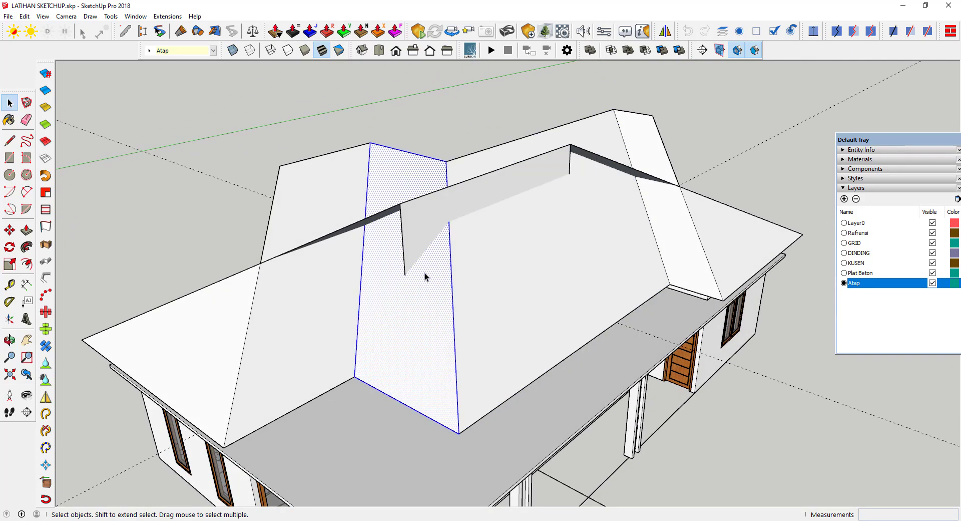
{"action": "triple_click", "coordinate": [425, 272]}
{"action": "scroll", "coordinate": [425, 273], "scroll_direction": "down", "scroll_amount": 2}
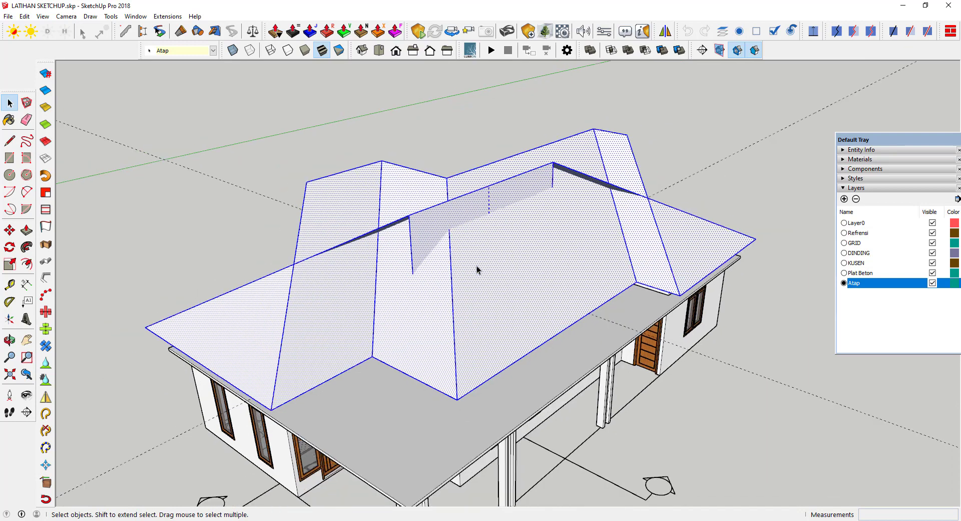
{"action": "mouse_move", "coordinate": [476, 266]}
{"action": "middle_mouse_down"}
{"action": "mouse_move", "coordinate": [133, 311]}
{"action": "mouse_move", "coordinate": [429, 262]}
{"action": "mouse_move", "coordinate": [500, 133]}
{"action": "middle_mouse_up"}
{"action": "left_click", "coordinate": [500, 132]}
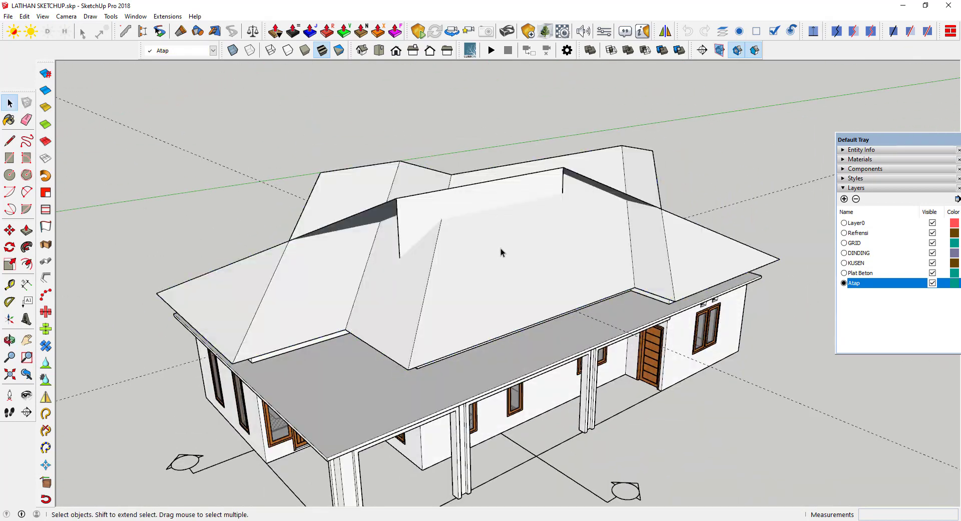
Select everything connected to the central roof face and intersect it with the model
{"action": "left_click", "coordinate": [490, 259]}
{"action": "right_click", "coordinate": [490, 259]}
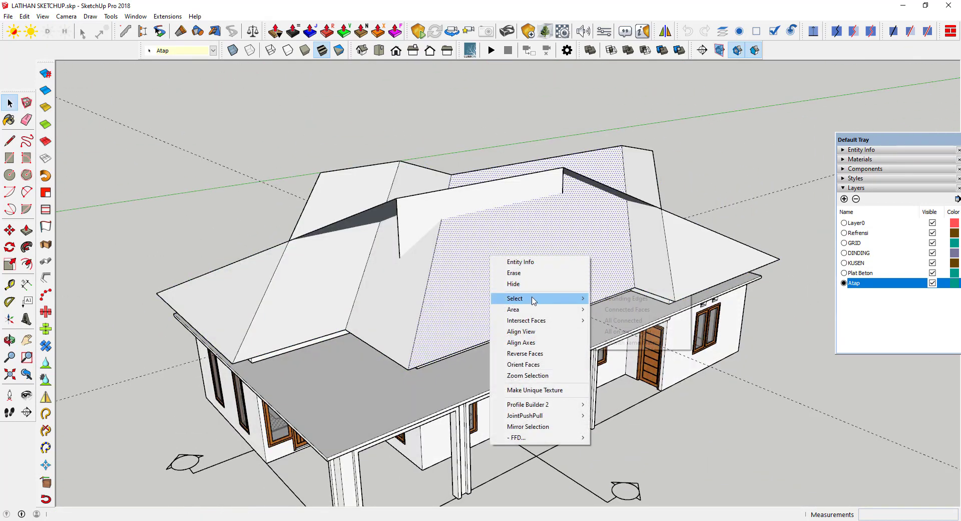
{"action": "left_click", "coordinate": [624, 320]}
{"action": "mouse_move", "coordinate": [479, 284]}
{"action": "middle_mouse_down"}
{"action": "mouse_move", "coordinate": [299, 258]}
{"action": "mouse_move", "coordinate": [344, 146]}
{"action": "mouse_move", "coordinate": [382, 129]}
{"action": "mouse_move", "coordinate": [399, 240]}
{"action": "mouse_move", "coordinate": [449, 254]}
{"action": "mouse_move", "coordinate": [446, 150]}
{"action": "mouse_move", "coordinate": [472, 142]}
{"action": "mouse_move", "coordinate": [529, 206]}
{"action": "mouse_move", "coordinate": [474, 268]}
{"action": "middle_mouse_up"}
{"action": "scroll", "coordinate": [478, 250], "scroll_direction": "up", "scroll_amount": 3}
{"action": "right_click", "coordinate": [481, 239]}
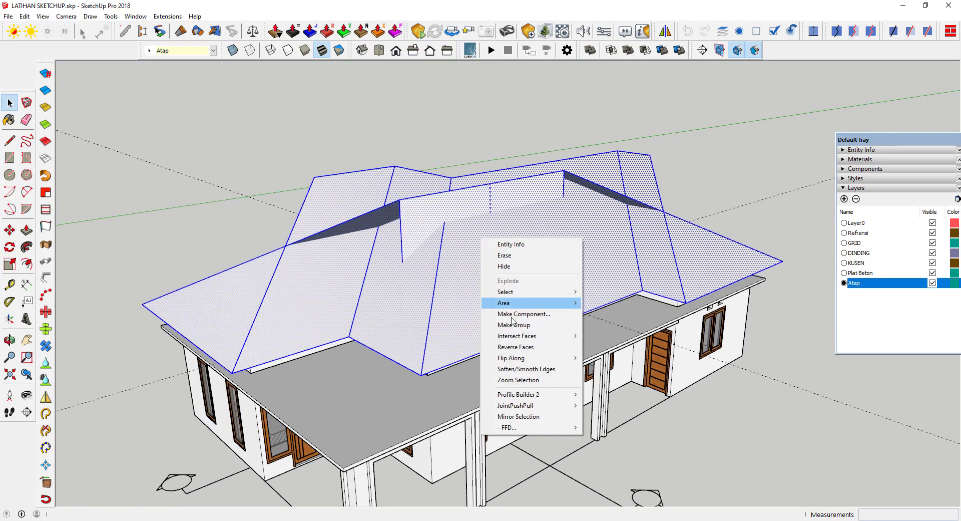
{"action": "mouse_move", "coordinate": [517, 335]}
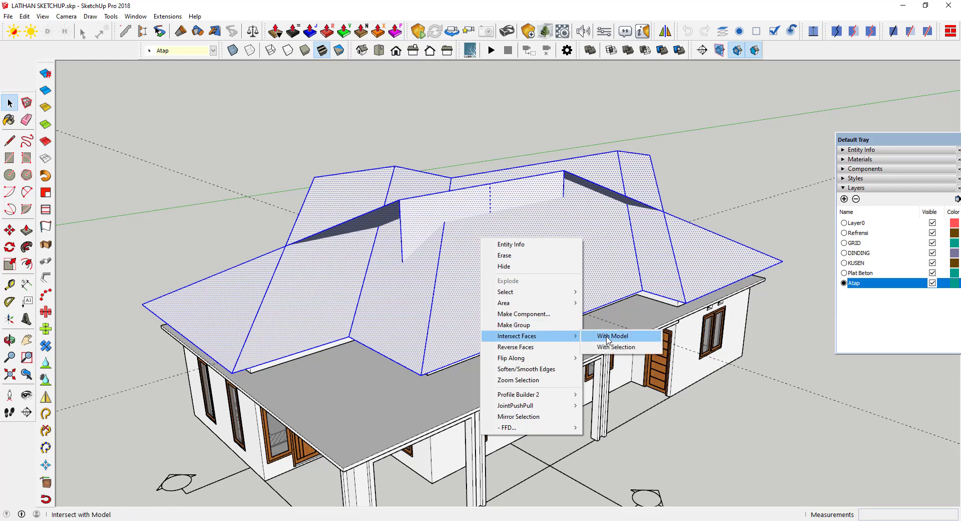
{"action": "left_click", "coordinate": [609, 340]}
{"action": "middle_click_drag", "start_coordinate": [456, 276], "coordinate": [403, 268]}
Erase the stray vertical and diagonal roof edges and the grey box's edge and faces
{"action": "scroll", "coordinate": [403, 267], "scroll_direction": "up", "scroll_amount": 3}
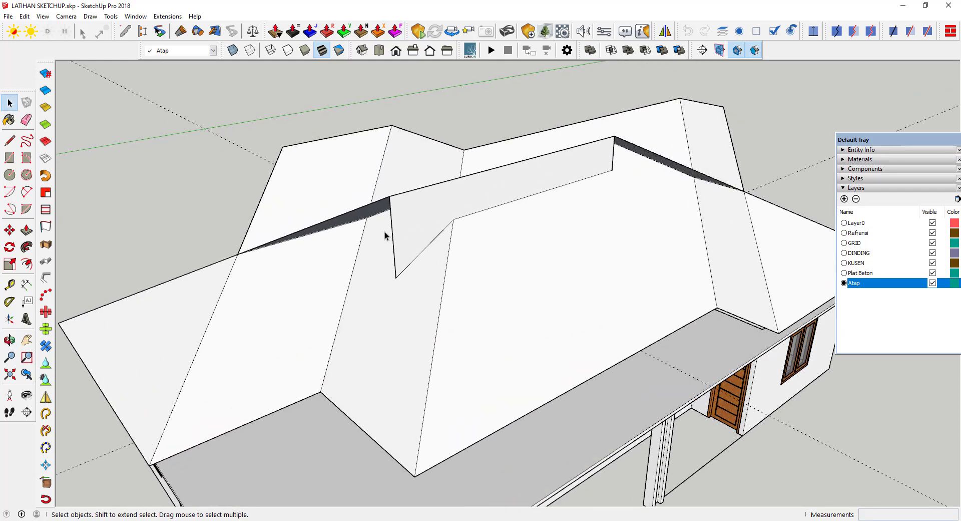
{"action": "left_click", "coordinate": [26, 120]}
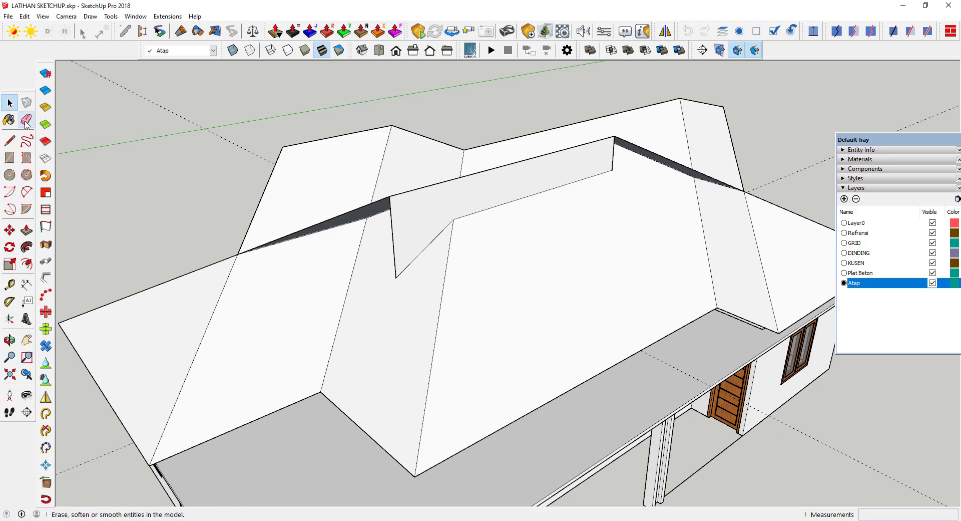
{"action": "left_click", "coordinate": [392, 219]}
{"action": "scroll", "coordinate": [400, 218], "scroll_direction": "up", "scroll_amount": 2}
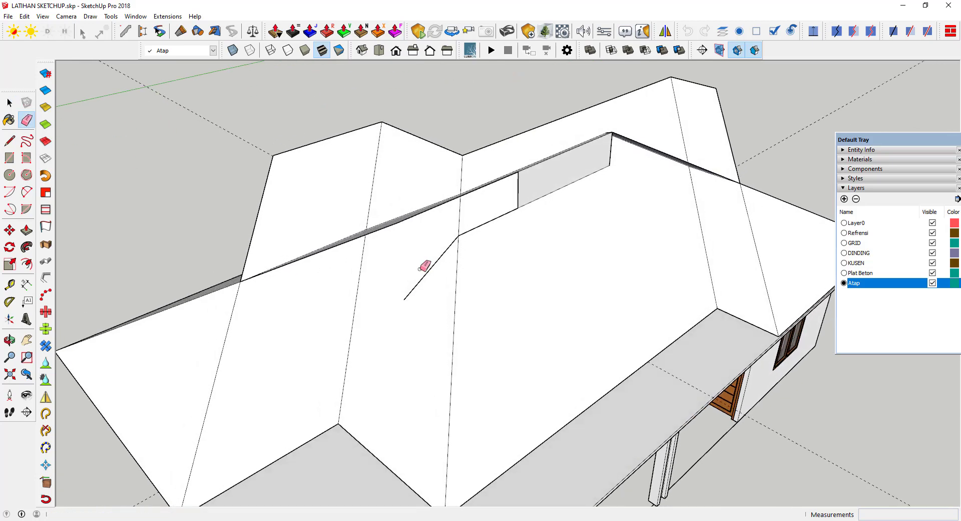
{"action": "scroll", "coordinate": [425, 263], "scroll_direction": "up", "scroll_amount": 1}
{"action": "left_click", "coordinate": [444, 257]}
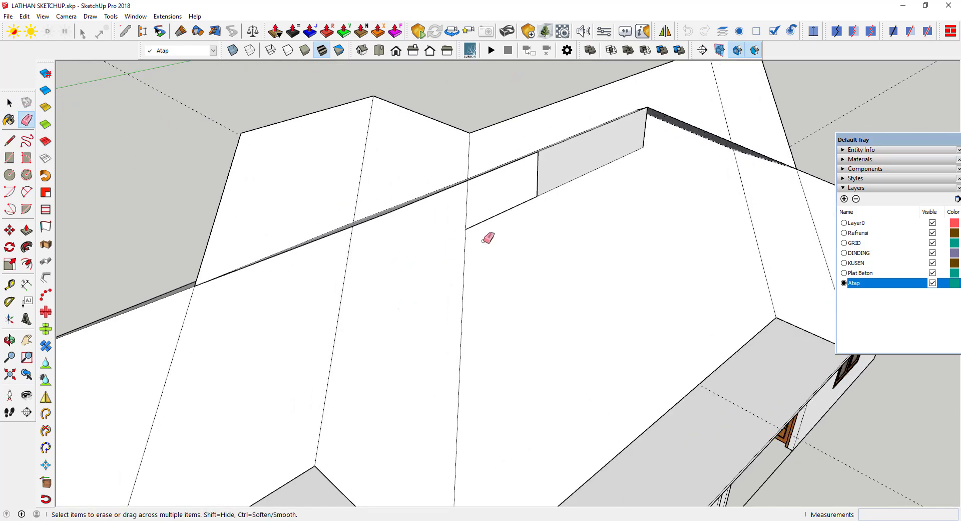
{"action": "left_click", "coordinate": [506, 212]}
{"action": "left_click", "coordinate": [537, 165]}
{"action": "scroll", "coordinate": [544, 165], "scroll_direction": "down", "scroll_amount": 1}
{"action": "scroll", "coordinate": [570, 120], "scroll_direction": "down", "scroll_amount": 3}
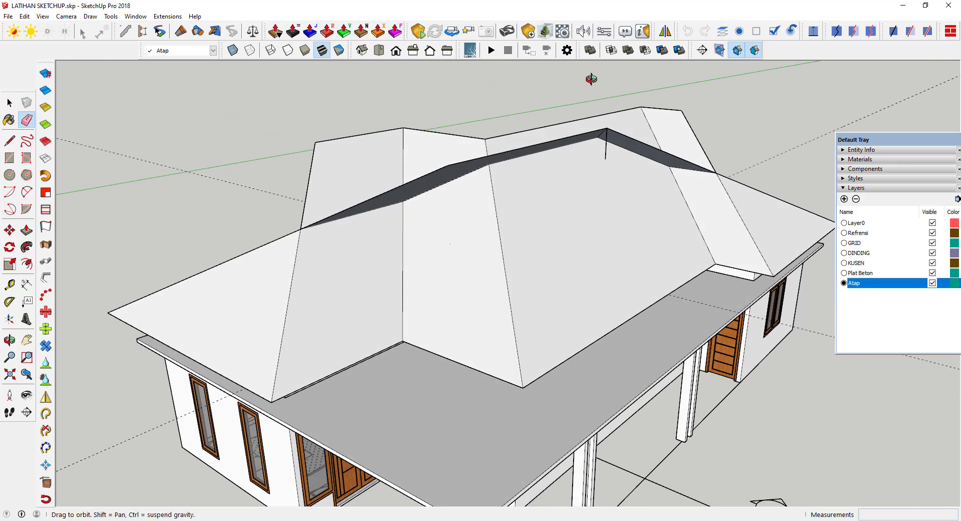
Erase the leftover gable panel's white face and its outline edges
{"action": "middle_click_drag", "start_coordinate": [592, 79], "coordinate": [543, 117]}
{"action": "scroll", "coordinate": [500, 140], "scroll_direction": "up", "scroll_amount": 3}
{"action": "mouse_move", "coordinate": [460, 148]}
{"action": "middle_mouse_down"}
{"action": "mouse_move", "coordinate": [468, 208]}
{"action": "mouse_move", "coordinate": [450, 254]}
{"action": "middle_mouse_up"}
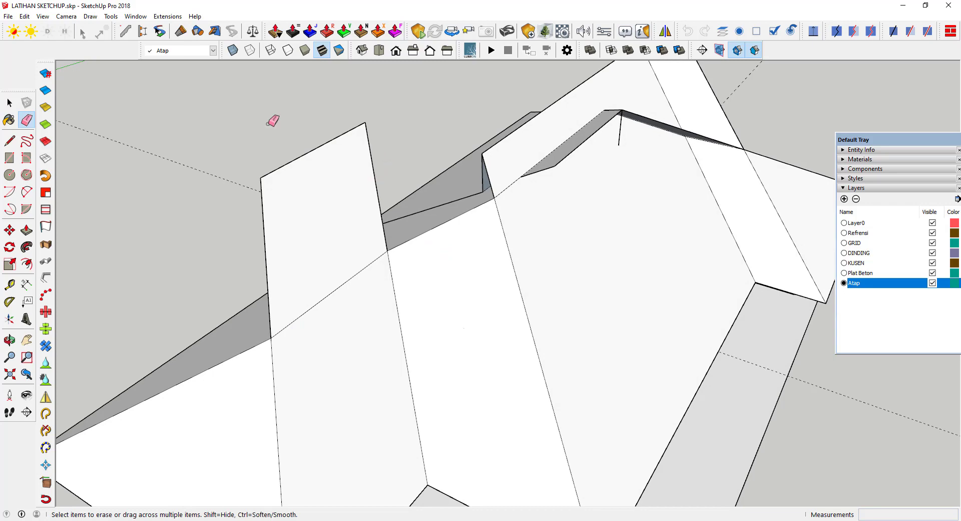
{"action": "left_click", "coordinate": [290, 164]}
{"action": "mouse_move", "coordinate": [322, 178]}
{"action": "middle_mouse_down"}
{"action": "mouse_move", "coordinate": [402, 151]}
{"action": "mouse_move", "coordinate": [391, 127]}
{"action": "middle_mouse_up"}
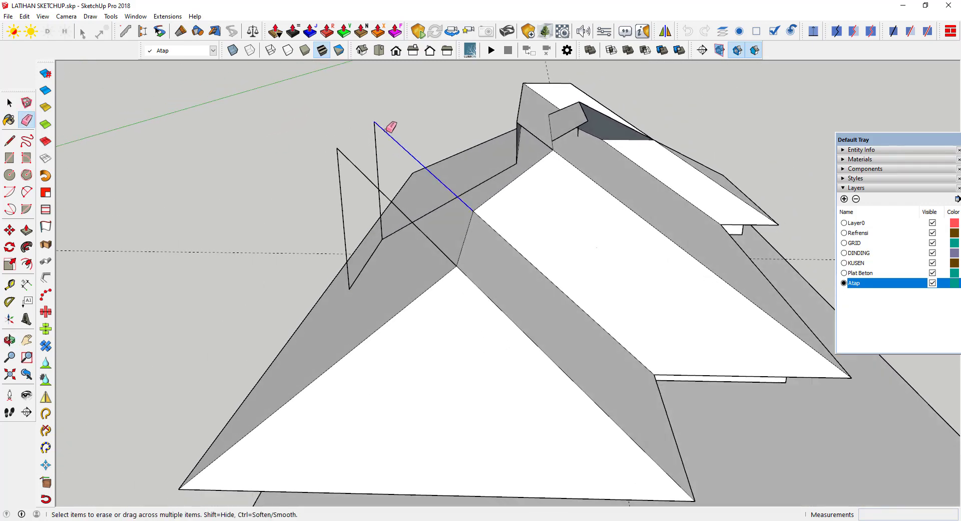
{"action": "left_click_drag", "start_coordinate": [386, 130], "coordinate": [329, 165]}
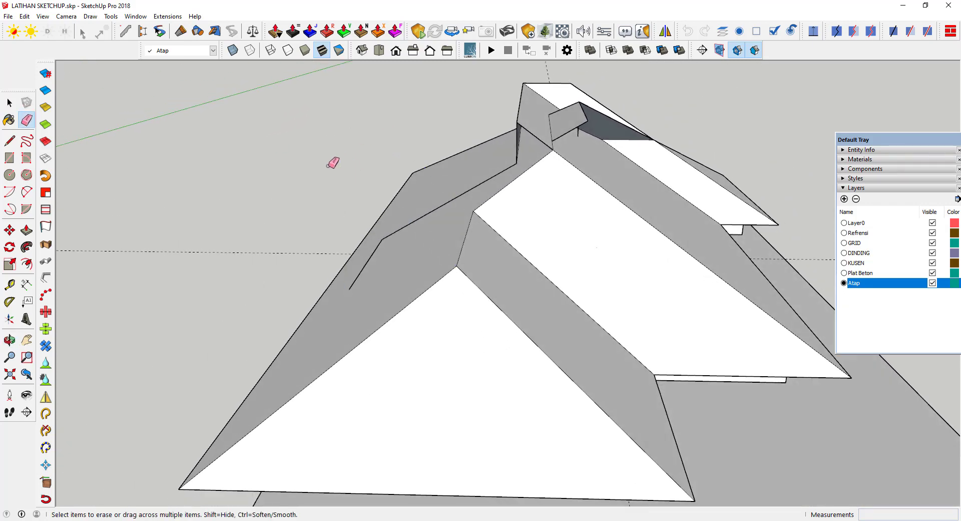
Erase the triangular gable's vertical edge and the dark sloped face's edges
{"action": "mouse_move", "coordinate": [418, 206]}
{"action": "middle_mouse_down"}
{"action": "mouse_move", "coordinate": [558, 221]}
{"action": "mouse_move", "coordinate": [569, 166]}
{"action": "mouse_move", "coordinate": [519, 286]}
{"action": "middle_mouse_up"}
{"action": "scroll", "coordinate": [518, 276], "scroll_direction": "up", "scroll_amount": 2}
{"action": "scroll", "coordinate": [510, 262], "scroll_direction": "up", "scroll_amount": 1}
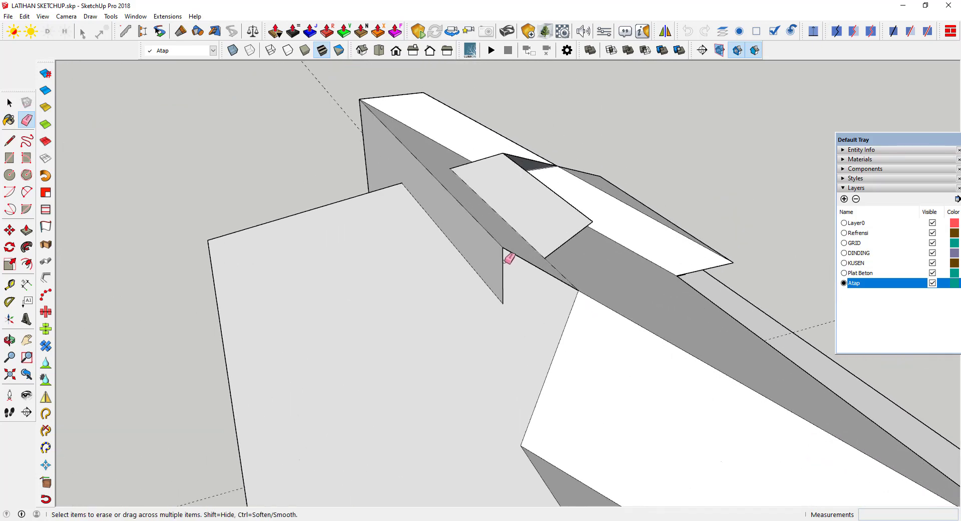
{"action": "left_click", "coordinate": [503, 275]}
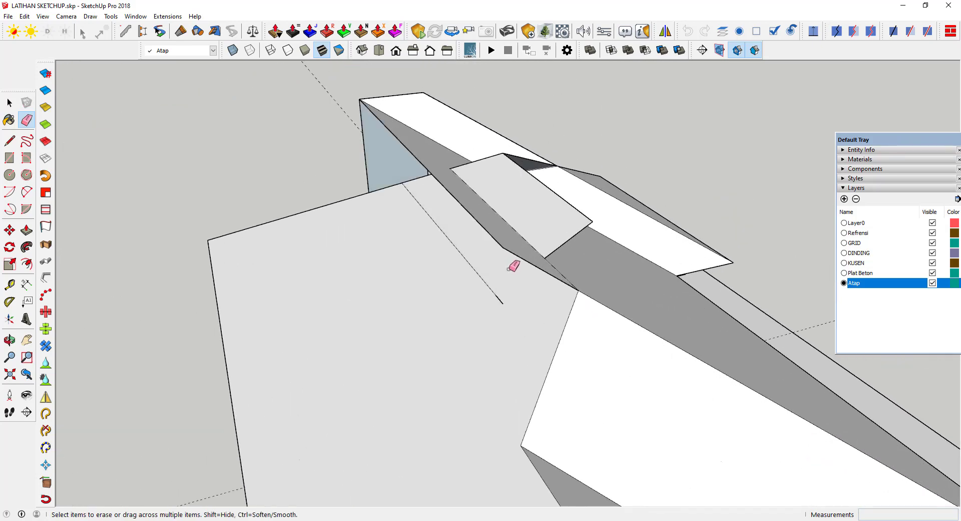
{"action": "left_click", "coordinate": [504, 244]}
{"action": "left_click", "coordinate": [495, 239]}
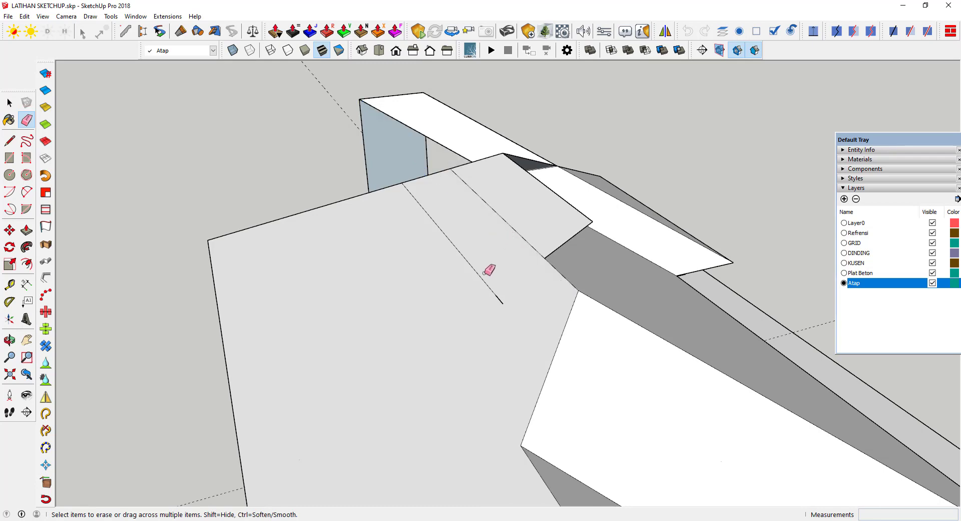
{"action": "left_click", "coordinate": [483, 279]}
{"action": "mouse_move", "coordinate": [508, 256]}
{"action": "middle_mouse_down"}
{"action": "mouse_move", "coordinate": [425, 229]}
{"action": "mouse_move", "coordinate": [455, 254]}
{"action": "mouse_move", "coordinate": [352, 242]}
{"action": "mouse_move", "coordinate": [348, 226]}
{"action": "mouse_move", "coordinate": [476, 180]}
{"action": "mouse_move", "coordinate": [712, 238]}
{"action": "mouse_move", "coordinate": [584, 204]}
{"action": "middle_mouse_up"}
Erase the dark face near the ridge, the top overhang slab edges and stray corner edges
{"action": "left_click", "coordinate": [466, 165]}
{"action": "left_click_drag", "start_coordinate": [387, 123], "coordinate": [387, 164]}
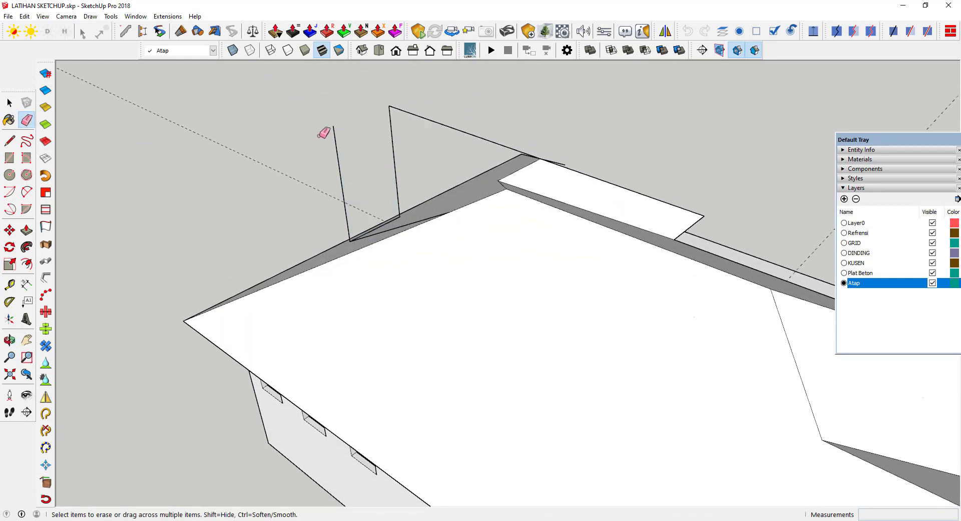
{"action": "mouse_move", "coordinate": [392, 96]}
{"action": "left_mouse_down"}
{"action": "mouse_move", "coordinate": [397, 110]}
{"action": "mouse_move", "coordinate": [375, 162]}
{"action": "left_mouse_up"}
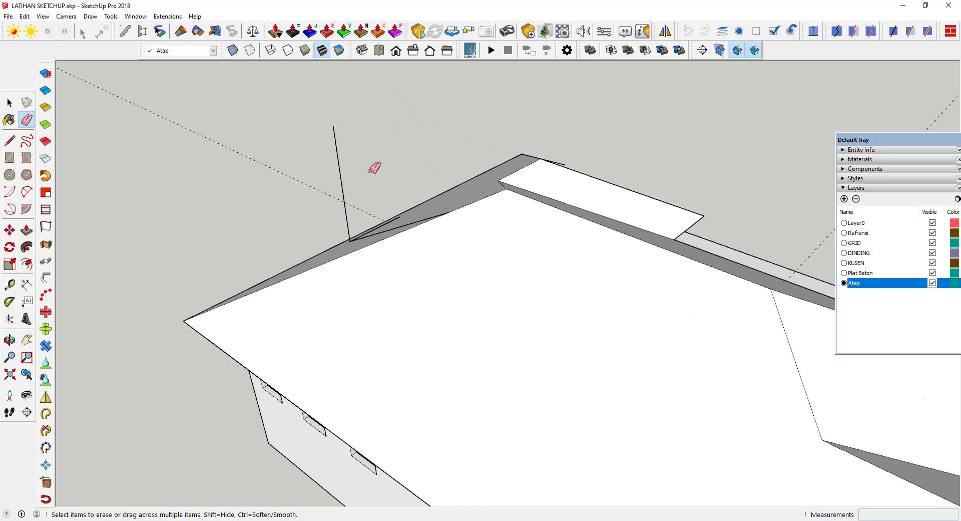
{"action": "mouse_move", "coordinate": [375, 162]}
{"action": "middle_mouse_down"}
{"action": "mouse_move", "coordinate": [418, 246]}
{"action": "mouse_move", "coordinate": [350, 265]}
{"action": "middle_mouse_up"}
{"action": "mouse_move", "coordinate": [350, 264]}
{"action": "left_mouse_down"}
{"action": "mouse_move", "coordinate": [350, 248]}
{"action": "mouse_move", "coordinate": [350, 260]}
{"action": "mouse_move", "coordinate": [332, 247]}
{"action": "left_mouse_up"}
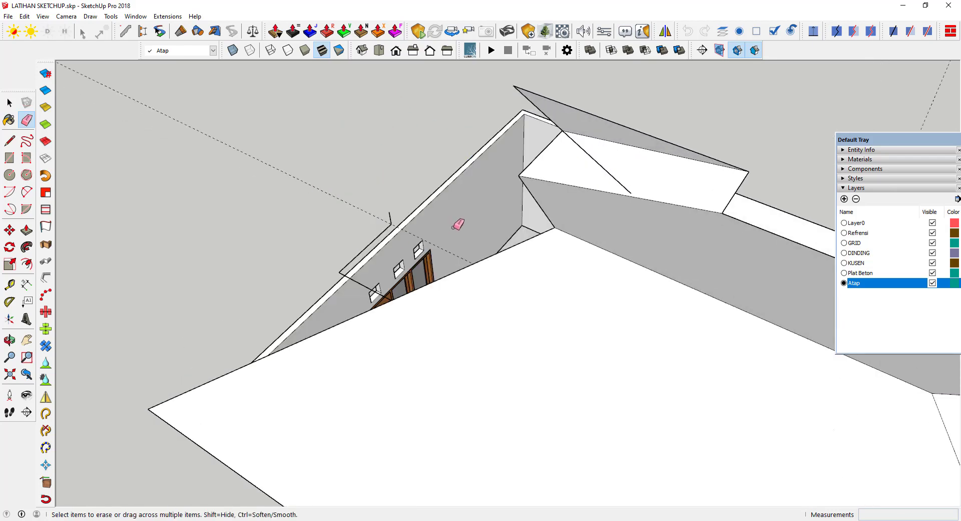
Orbit and zoom around the house to check the cleaned-up hip roof
{"action": "scroll", "coordinate": [458, 224], "scroll_direction": "up", "scroll_amount": 3}
{"action": "scroll", "coordinate": [376, 238], "scroll_direction": "up", "scroll_amount": 3}
{"action": "mouse_move", "coordinate": [313, 219]}
{"action": "middle_mouse_down"}
{"action": "mouse_move", "coordinate": [377, 185]}
{"action": "mouse_move", "coordinate": [333, 168]}
{"action": "middle_mouse_up"}
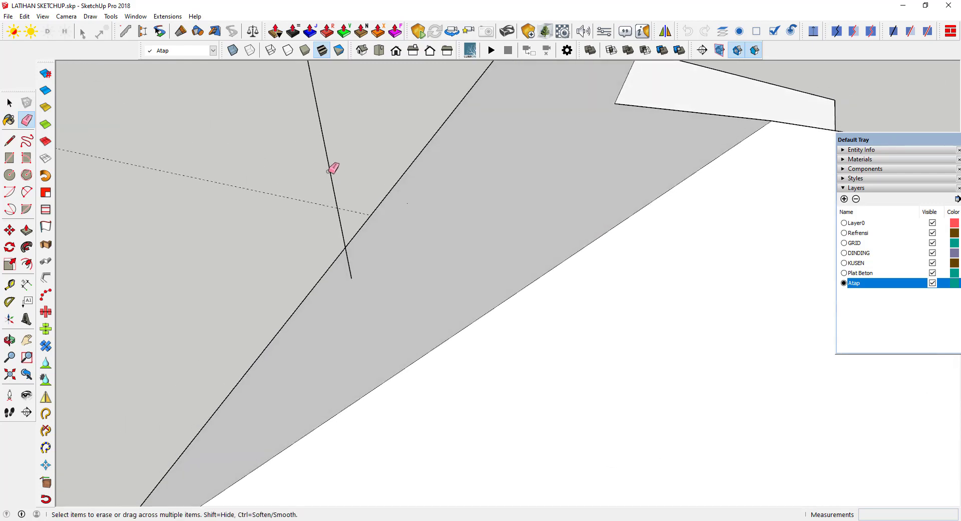
{"action": "scroll", "coordinate": [333, 165], "scroll_direction": "down", "scroll_amount": 2}
{"action": "scroll", "coordinate": [361, 196], "scroll_direction": "down", "scroll_amount": 5}
{"action": "mouse_move", "coordinate": [402, 217]}
{"action": "middle_mouse_down"}
{"action": "mouse_move", "coordinate": [405, 231]}
{"action": "mouse_move", "coordinate": [242, 158]}
{"action": "mouse_move", "coordinate": [431, 225]}
{"action": "middle_mouse_up"}
{"action": "scroll", "coordinate": [528, 189], "scroll_direction": "up", "scroll_amount": 3}
{"action": "scroll", "coordinate": [528, 189], "scroll_direction": "up", "scroll_amount": 3}
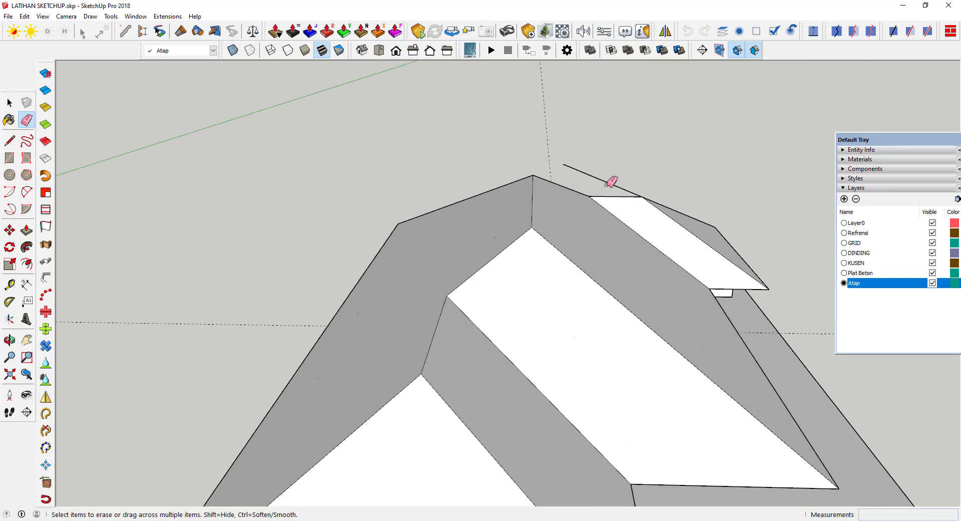
{"action": "mouse_move", "coordinate": [618, 193]}
{"action": "middle_mouse_down"}
{"action": "mouse_move", "coordinate": [371, 189]}
{"action": "mouse_move", "coordinate": [690, 210]}
{"action": "middle_mouse_up"}
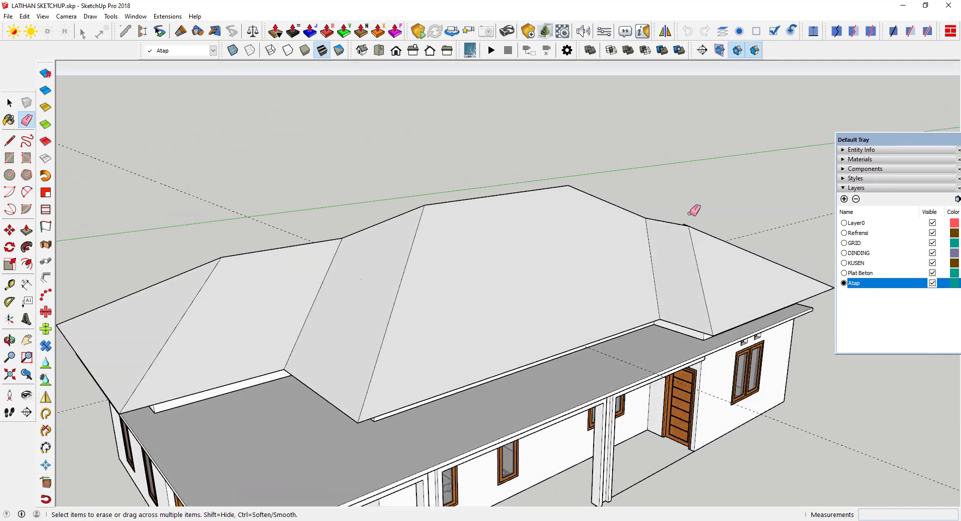
{"action": "scroll", "coordinate": [693, 214], "scroll_direction": "up", "scroll_amount": 3}
{"action": "scroll", "coordinate": [696, 217], "scroll_direction": "up", "scroll_amount": 3}
{"action": "scroll", "coordinate": [687, 222], "scroll_direction": "up", "scroll_amount": 2}
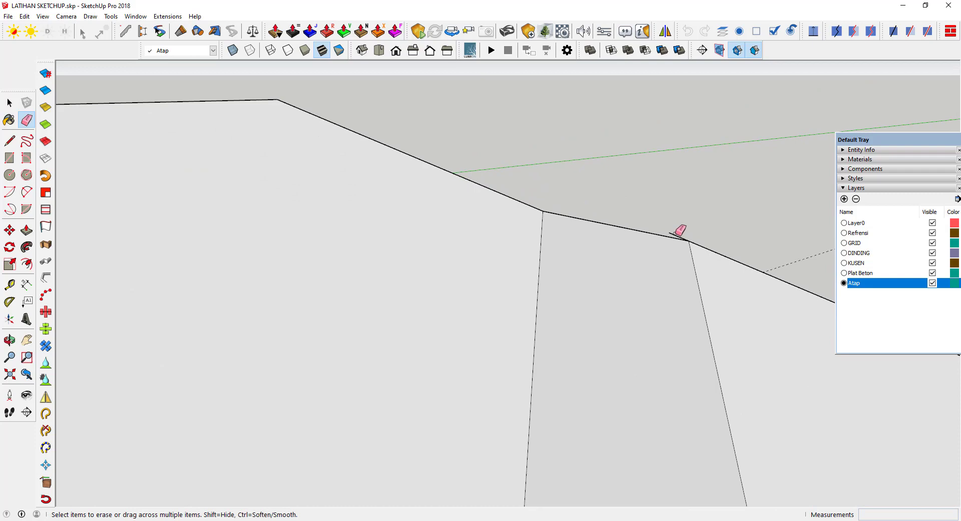
{"action": "scroll", "coordinate": [656, 167], "scroll_direction": "down", "scroll_amount": 1}
{"action": "scroll", "coordinate": [670, 168], "scroll_direction": "down", "scroll_amount": 2}
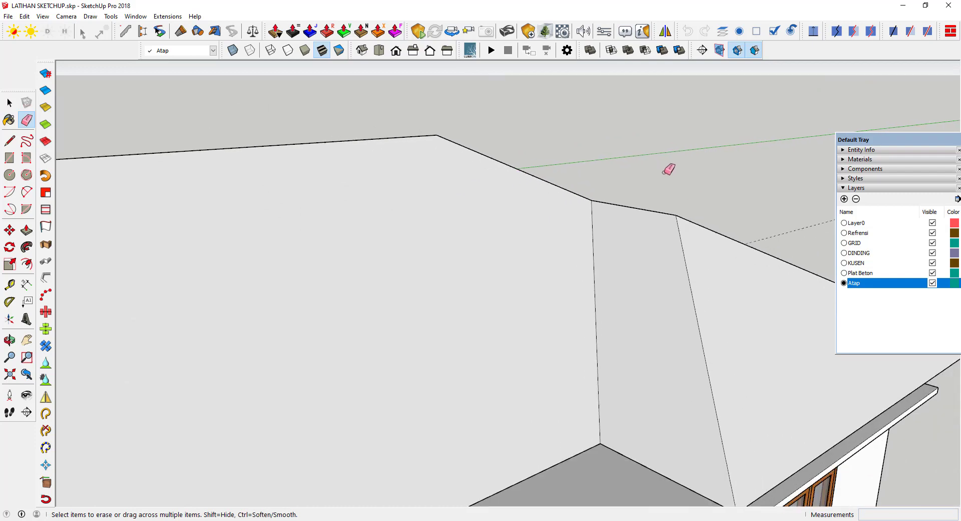
{"action": "scroll", "coordinate": [676, 176], "scroll_direction": "down", "scroll_amount": 2}
{"action": "scroll", "coordinate": [675, 170], "scroll_direction": "down", "scroll_amount": 2}
{"action": "scroll", "coordinate": [674, 171], "scroll_direction": "down", "scroll_amount": 2}
{"action": "key", "text": "space"}
Orbit from low side to front views of the house, then show the Extensions Roof tools
{"action": "key", "text": "o"}
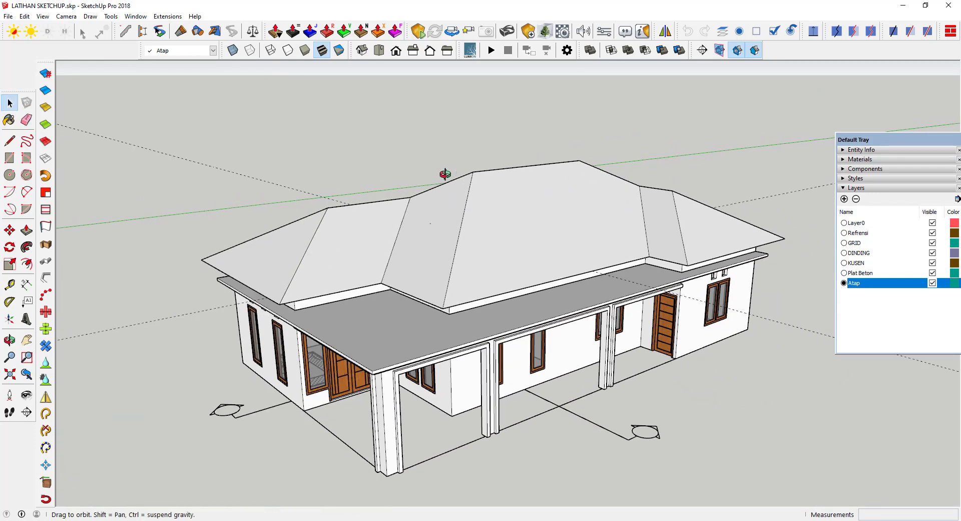
{"action": "mouse_move", "coordinate": [443, 167]}
{"action": "left_mouse_down"}
{"action": "mouse_move", "coordinate": [457, 135]}
{"action": "mouse_move", "coordinate": [573, 126]}
{"action": "mouse_move", "coordinate": [749, 148]}
{"action": "mouse_move", "coordinate": [476, 200]}
{"action": "mouse_move", "coordinate": [394, 185]}
{"action": "mouse_move", "coordinate": [325, 221]}
{"action": "mouse_move", "coordinate": [232, 248]}
{"action": "mouse_move", "coordinate": [506, 217]}
{"action": "left_mouse_up"}
{"action": "key", "text": "space"}
{"action": "mouse_move", "coordinate": [506, 217]}
{"action": "middle_mouse_down"}
{"action": "mouse_move", "coordinate": [424, 335]}
{"action": "mouse_move", "coordinate": [301, 275]}
{"action": "mouse_move", "coordinate": [451, 257]}
{"action": "middle_mouse_up"}
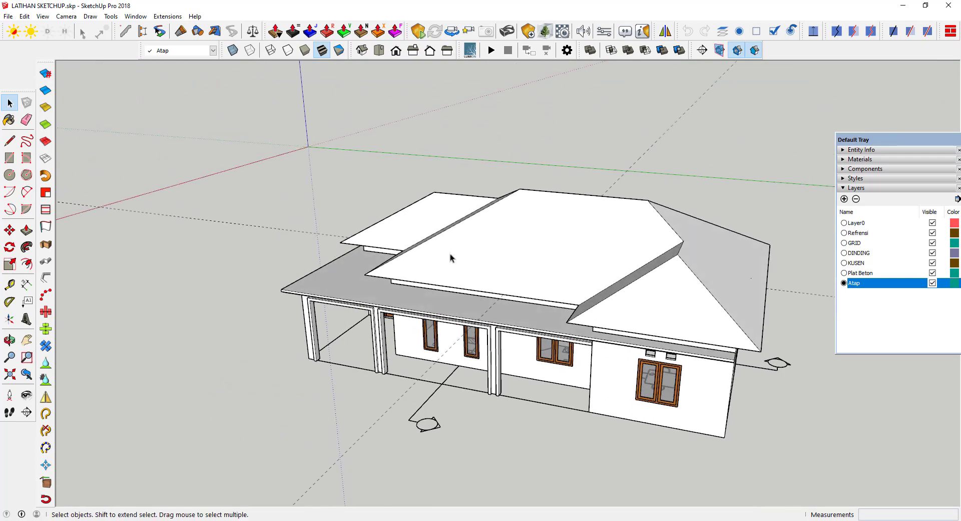
{"action": "key", "text": "o"}
{"action": "mouse_move", "coordinate": [450, 257]}
{"action": "left_mouse_down"}
{"action": "mouse_move", "coordinate": [390, 193]}
{"action": "mouse_move", "coordinate": [423, 146]}
{"action": "mouse_move", "coordinate": [541, 167]}
{"action": "left_mouse_up"}
{"action": "key", "text": "space"}
{"action": "mouse_move", "coordinate": [541, 167]}
{"action": "middle_mouse_down"}
{"action": "mouse_move", "coordinate": [535, 214]}
{"action": "mouse_move", "coordinate": [562, 214]}
{"action": "mouse_move", "coordinate": [590, 160]}
{"action": "mouse_move", "coordinate": [583, 142]}
{"action": "mouse_move", "coordinate": [118, 322]}
{"action": "middle_mouse_up"}
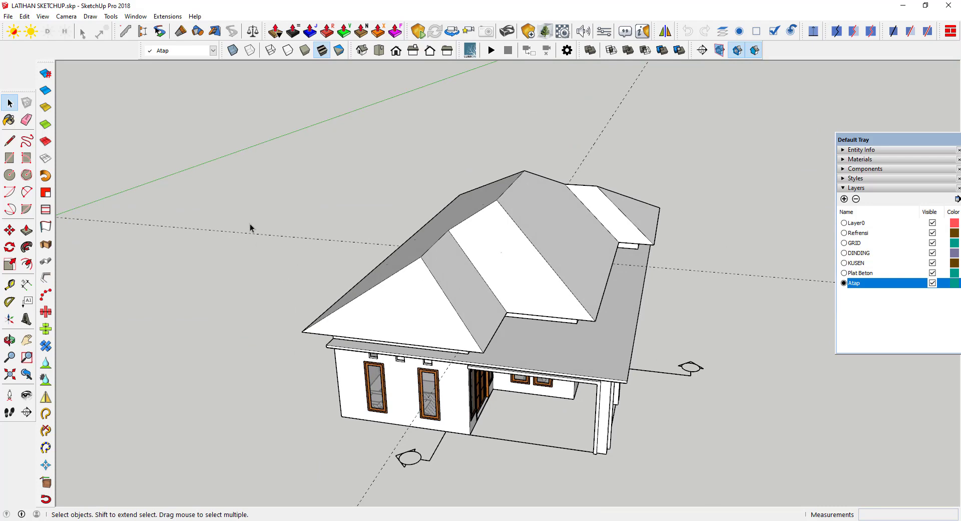
{"action": "left_click", "coordinate": [168, 17]}
{"action": "mouse_move", "coordinate": [195, 112]}
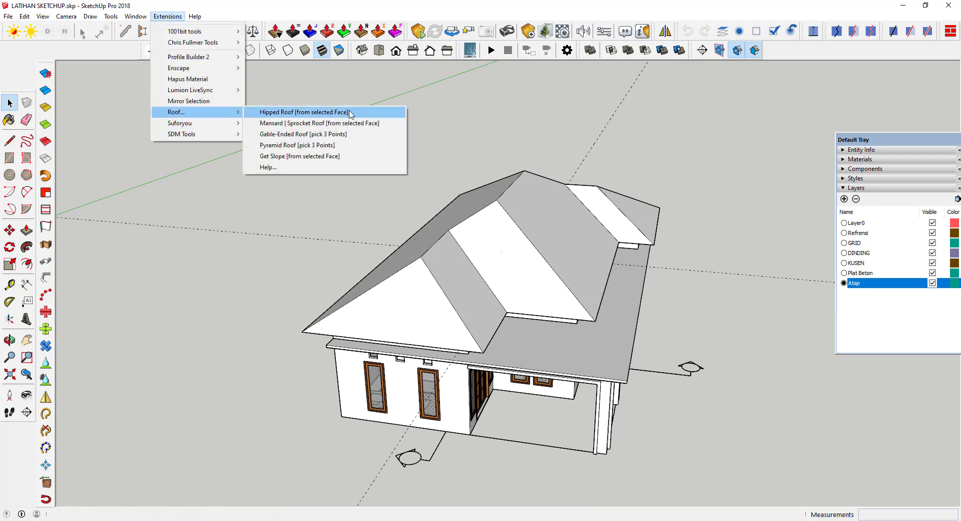
Select the whole existing hipped roof with a triple-click and delete it
{"action": "left_click", "coordinate": [413, 129]}
{"action": "mouse_move", "coordinate": [484, 217]}
{"action": "middle_mouse_down"}
{"action": "mouse_move", "coordinate": [397, 171]}
{"action": "mouse_move", "coordinate": [414, 111]}
{"action": "mouse_move", "coordinate": [489, 232]}
{"action": "mouse_move", "coordinate": [466, 172]}
{"action": "mouse_move", "coordinate": [476, 167]}
{"action": "mouse_move", "coordinate": [554, 210]}
{"action": "mouse_move", "coordinate": [603, 167]}
{"action": "mouse_move", "coordinate": [603, 146]}
{"action": "mouse_move", "coordinate": [422, 200]}
{"action": "mouse_move", "coordinate": [367, 273]}
{"action": "mouse_move", "coordinate": [242, 244]}
{"action": "mouse_move", "coordinate": [639, 365]}
{"action": "mouse_move", "coordinate": [560, 223]}
{"action": "mouse_move", "coordinate": [313, 217]}
{"action": "mouse_move", "coordinate": [535, 171]}
{"action": "mouse_move", "coordinate": [575, 85]}
{"action": "mouse_move", "coordinate": [577, 146]}
{"action": "mouse_move", "coordinate": [517, 197]}
{"action": "mouse_move", "coordinate": [527, 197]}
{"action": "middle_mouse_up"}
{"action": "scroll", "coordinate": [488, 233], "scroll_direction": "up", "scroll_amount": 3}
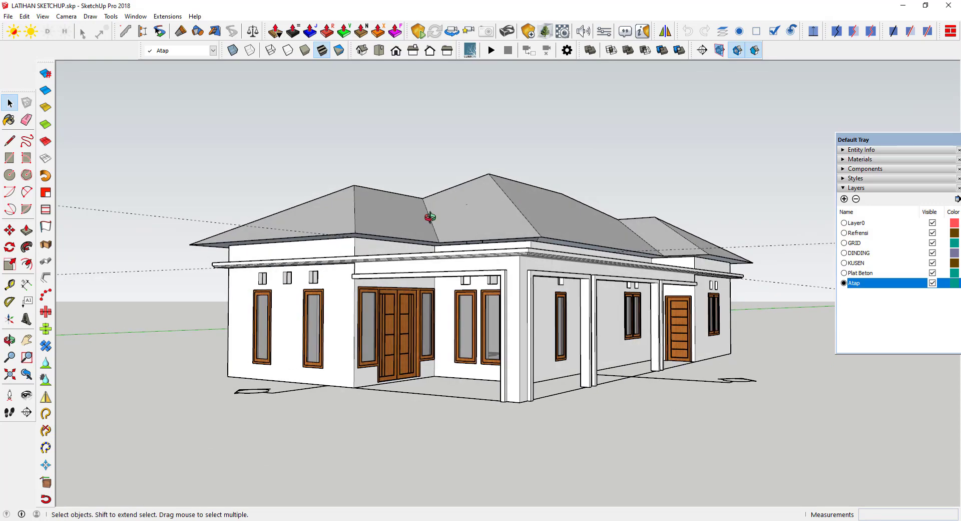
{"action": "mouse_move", "coordinate": [430, 217]}
{"action": "middle_mouse_down"}
{"action": "mouse_move", "coordinate": [461, 185]}
{"action": "mouse_move", "coordinate": [573, 214]}
{"action": "mouse_move", "coordinate": [601, 210]}
{"action": "mouse_move", "coordinate": [525, 264]}
{"action": "middle_mouse_up"}
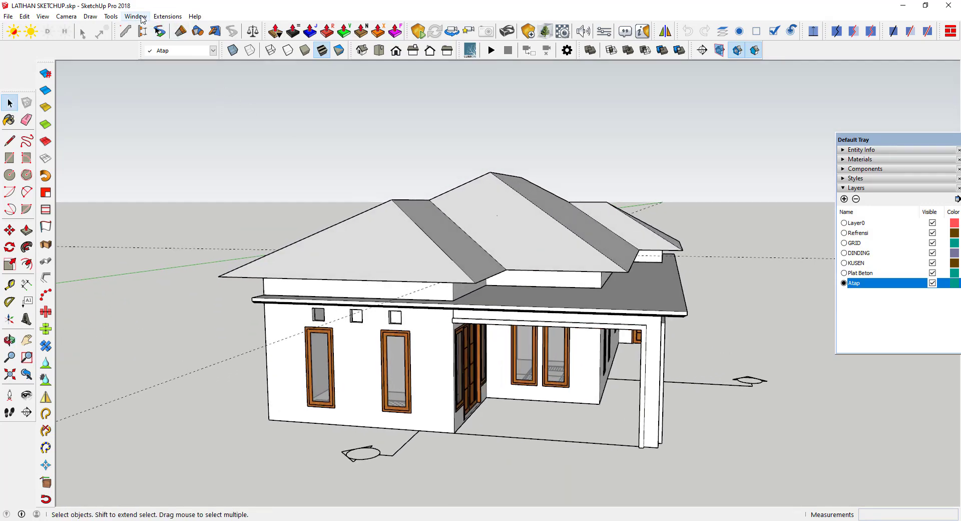
{"action": "left_click", "coordinate": [168, 16]}
{"action": "mouse_move", "coordinate": [178, 112]}
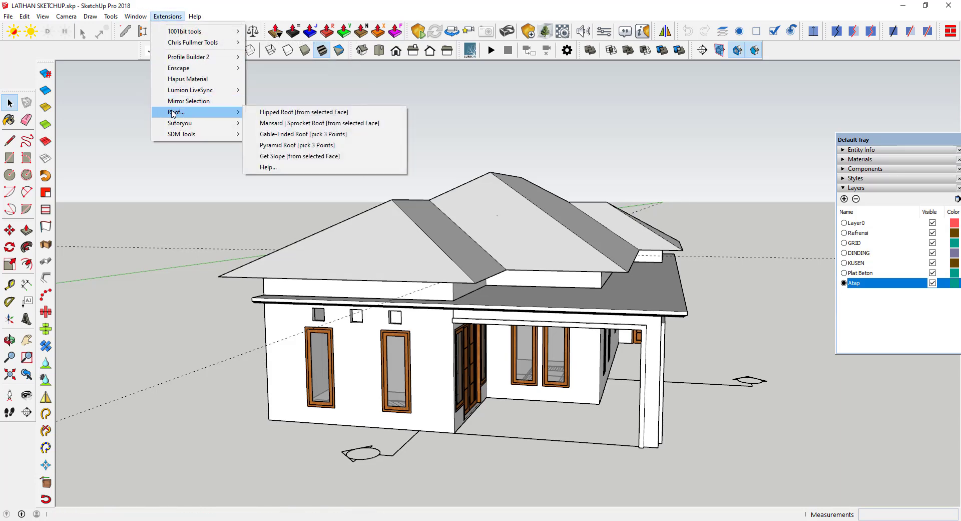
{"action": "triple_click", "coordinate": [519, 218]}
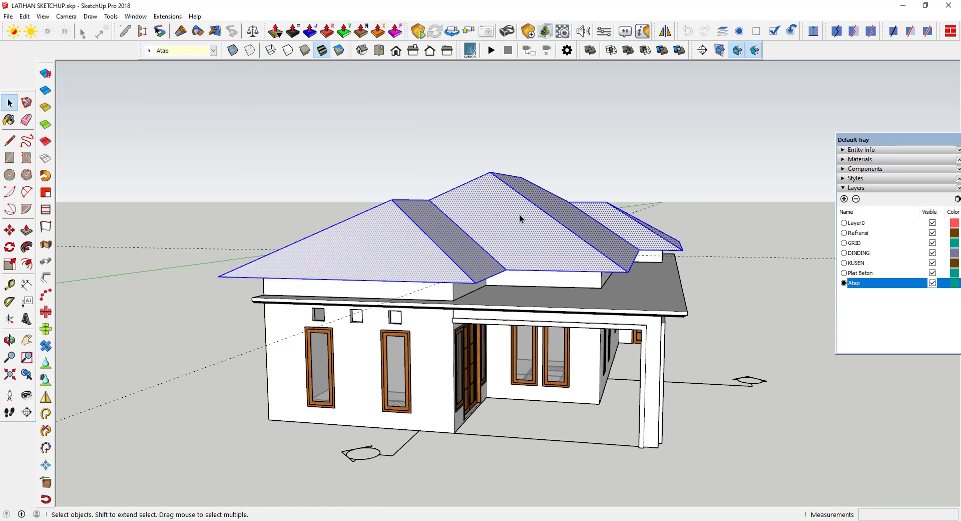
{"action": "key", "text": "Delete"}
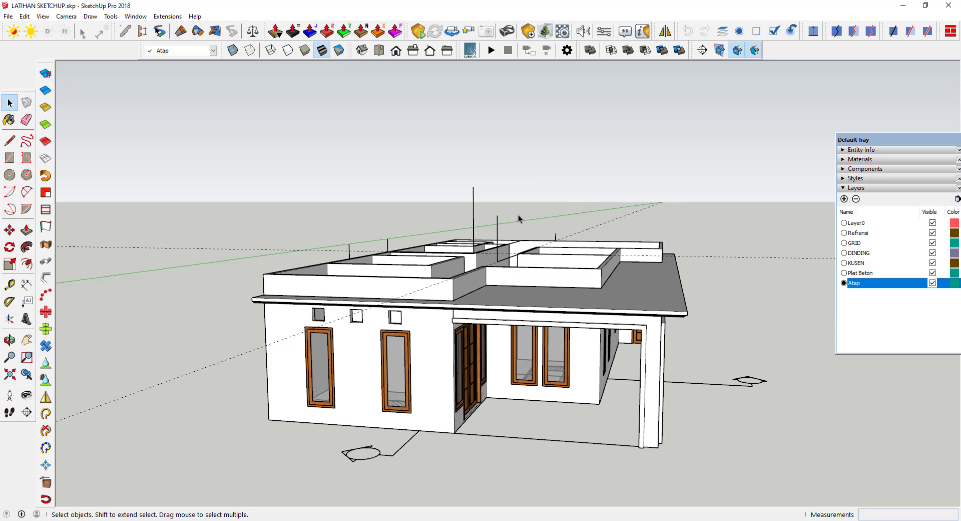
In a parallel-projection front view, select and delete the vertical lines above the roof
{"action": "middle_click_drag", "start_coordinate": [518, 218], "coordinate": [473, 225]}
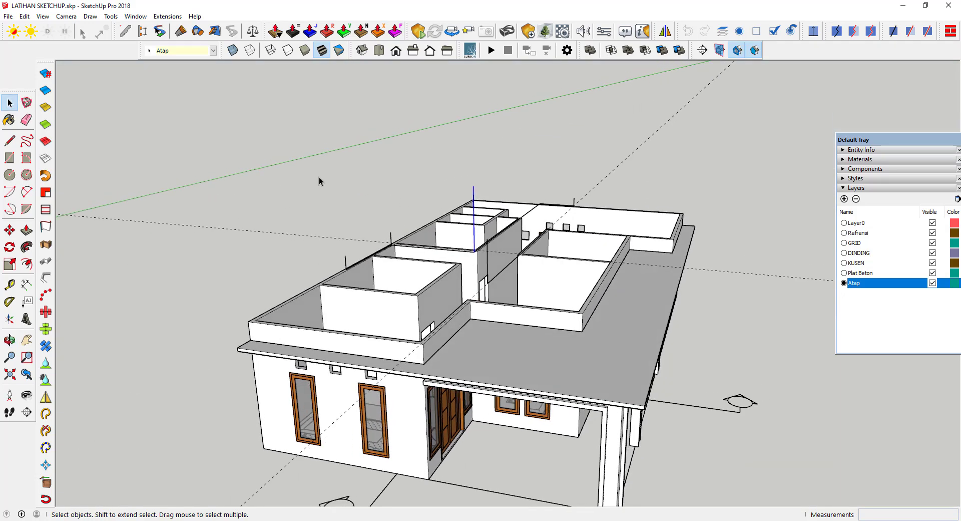
{"action": "scroll", "coordinate": [290, 155], "scroll_direction": "down", "scroll_amount": 3}
{"action": "middle_click_drag", "start_coordinate": [311, 168], "coordinate": [344, 89]}
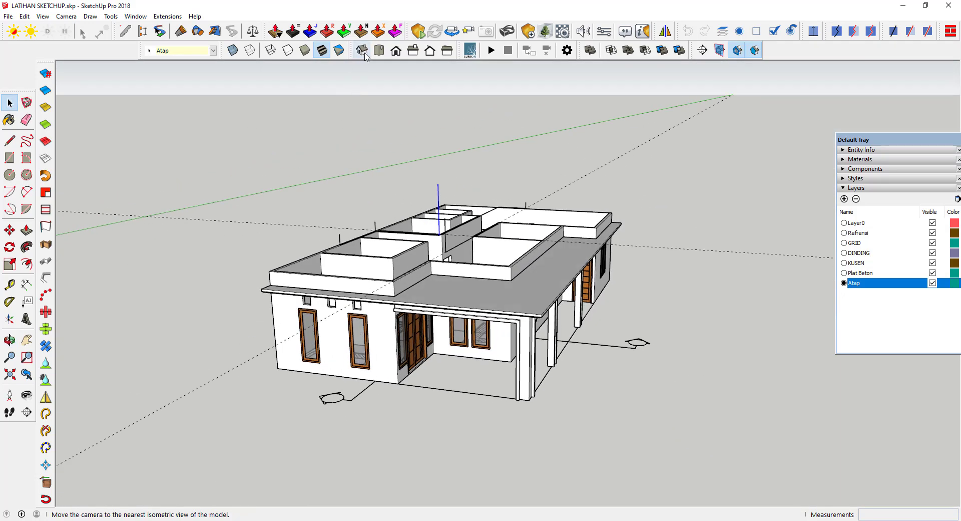
{"action": "left_click", "coordinate": [395, 52]}
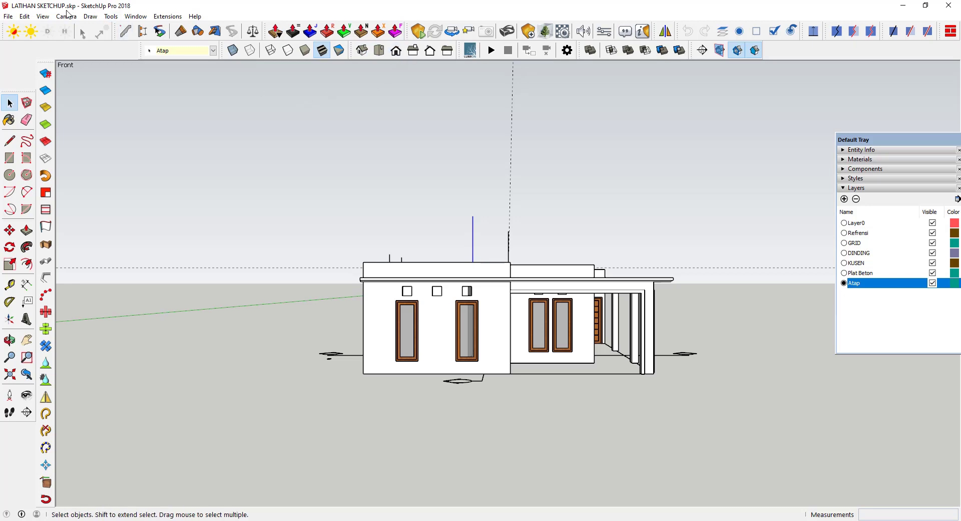
{"action": "left_click", "coordinate": [66, 16]}
{"action": "left_click", "coordinate": [93, 63]}
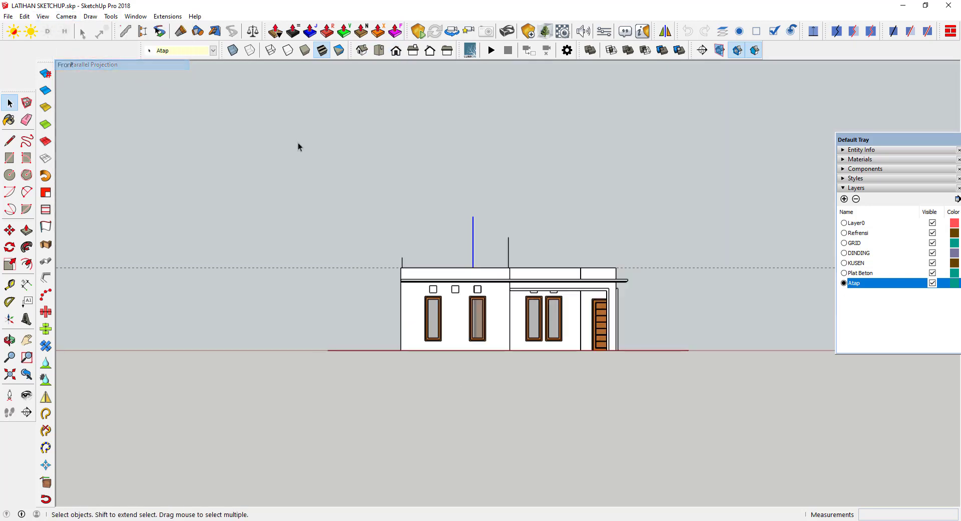
{"action": "left_click_drag", "start_coordinate": [307, 169], "coordinate": [551, 291]}
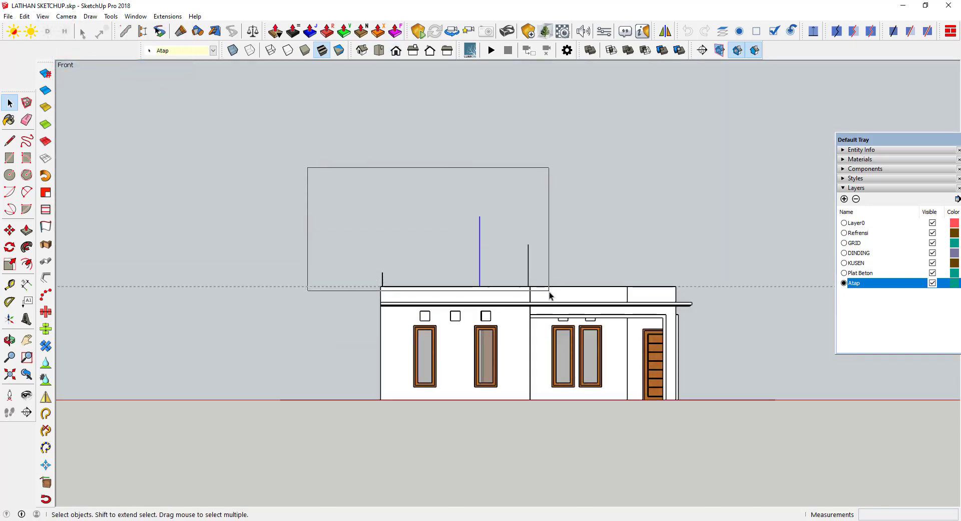
{"action": "key", "text": "Delete"}
Remove all guide lines from the model with Edit > Delete Guides
{"action": "middle_click_drag", "start_coordinate": [558, 283], "coordinate": [627, 249]}
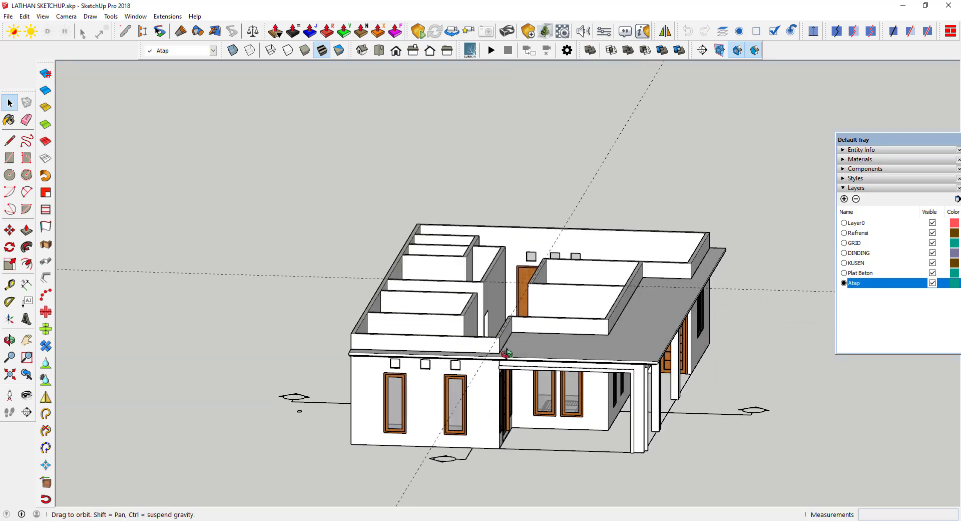
{"action": "scroll", "coordinate": [627, 249], "scroll_direction": "down", "scroll_amount": 2}
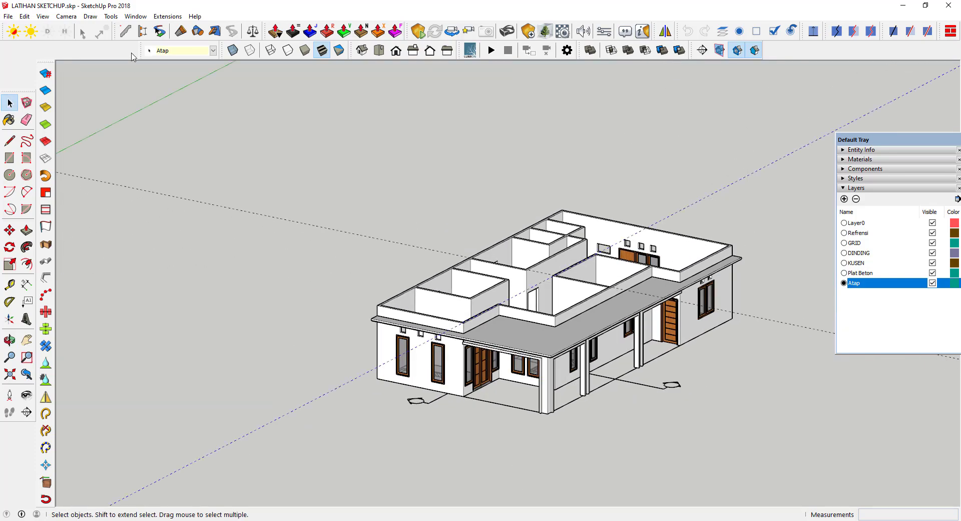
{"action": "left_click", "coordinate": [24, 16]}
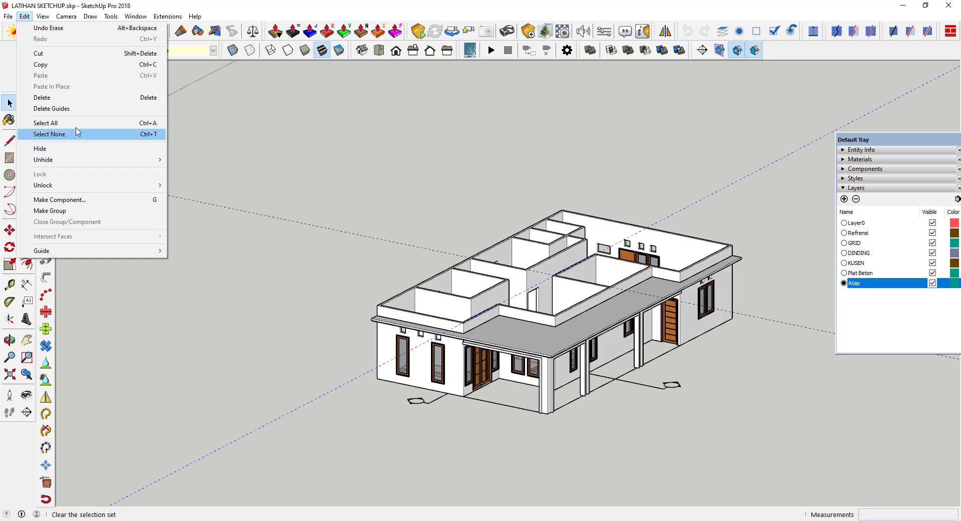
{"action": "left_click", "coordinate": [75, 108]}
{"action": "scroll", "coordinate": [571, 281], "scroll_direction": "up", "scroll_amount": 2}
{"action": "scroll", "coordinate": [571, 281], "scroll_direction": "up", "scroll_amount": 4}
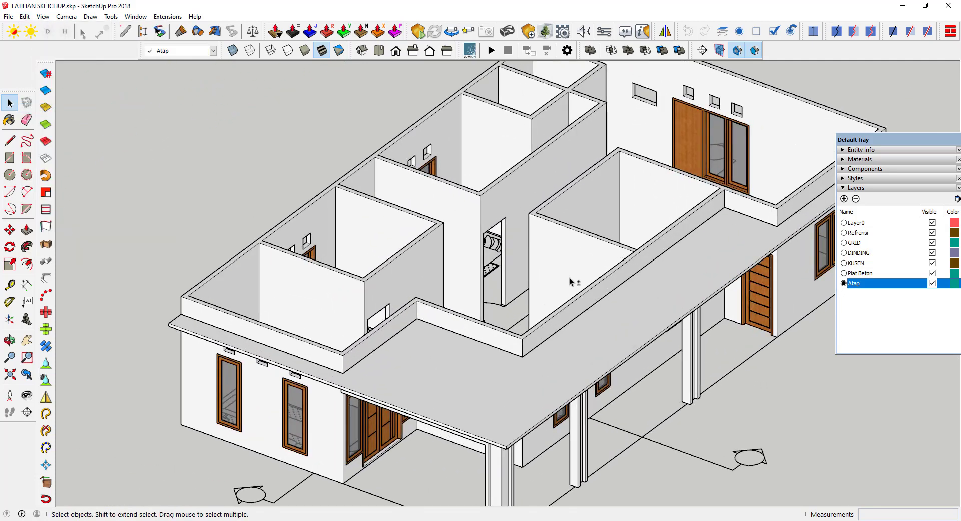
{"action": "middle_click_drag", "start_coordinate": [570, 281], "coordinate": [479, 314]}
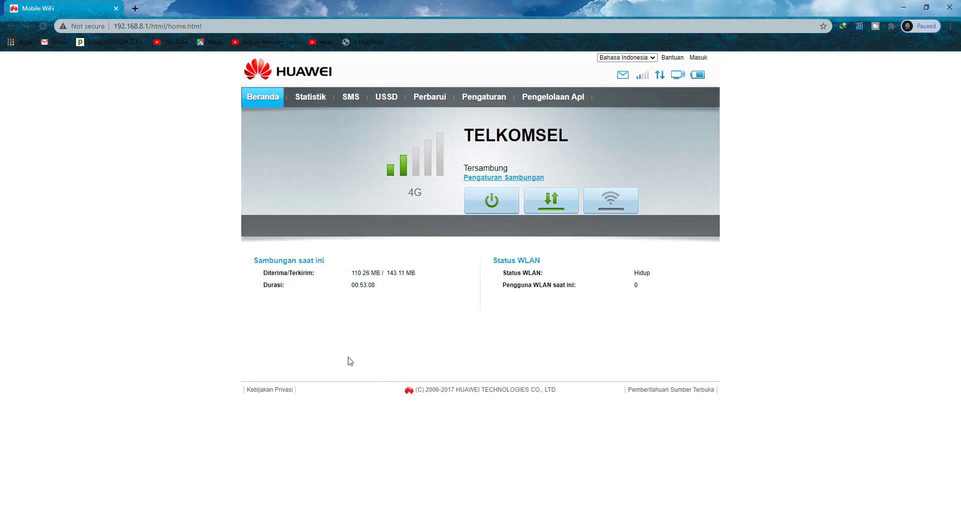
In a new tab, search Google for 'extension warehouse' and open the SketchUp Extension Warehouse result
{"action": "left_click", "coordinate": [135, 8]}
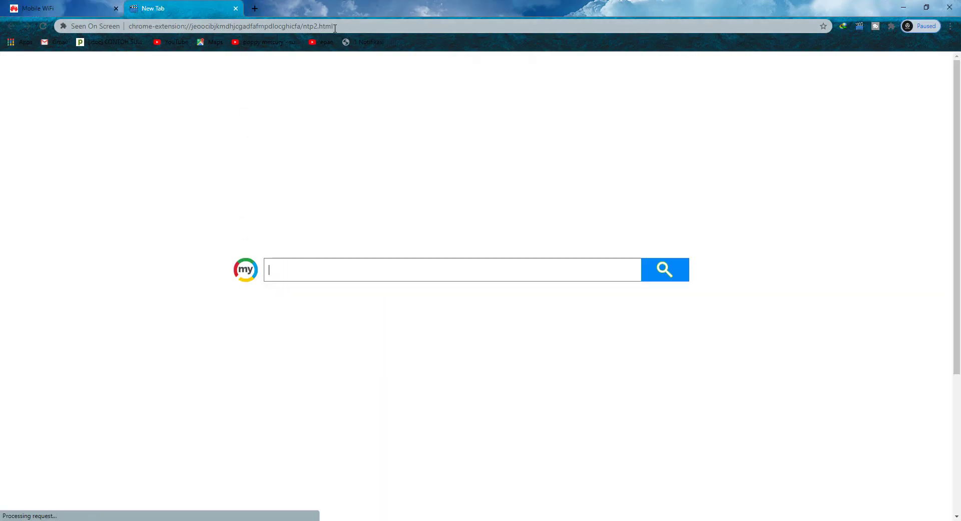
{"action": "type", "text": "www.google.com"}
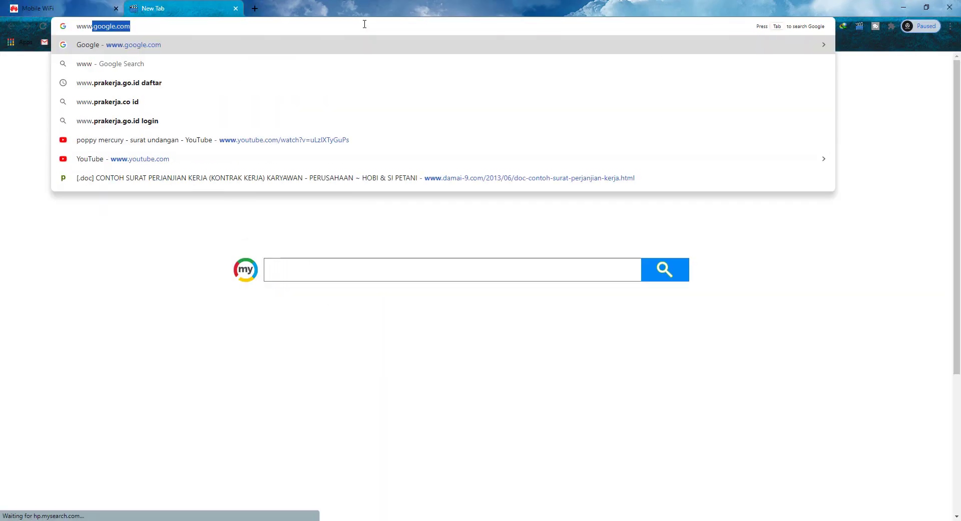
{"action": "key", "text": "Return"}
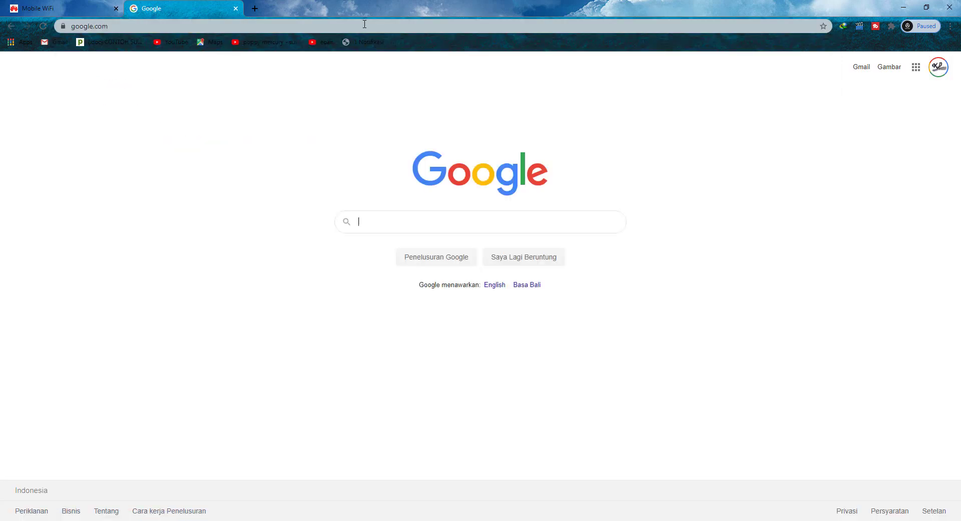
{"action": "type", "text": "ex"}
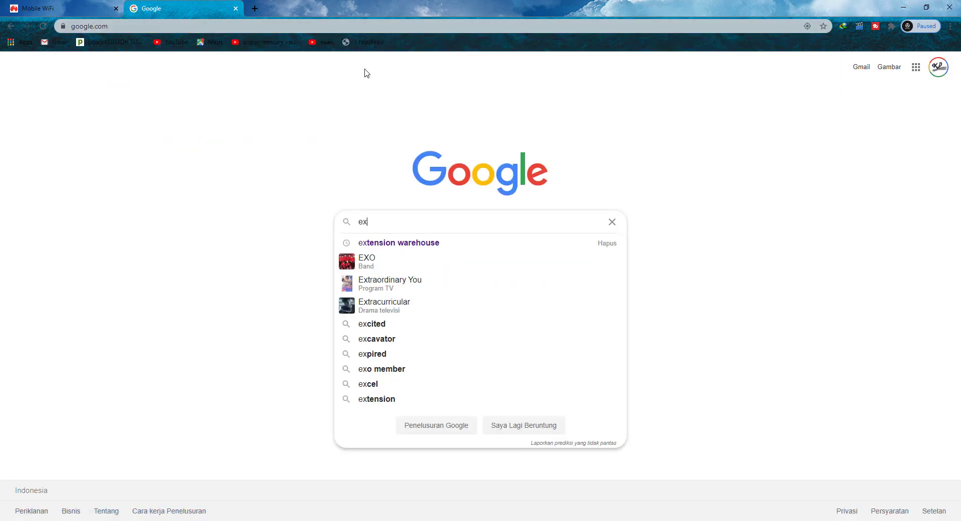
{"action": "left_click", "coordinate": [380, 244]}
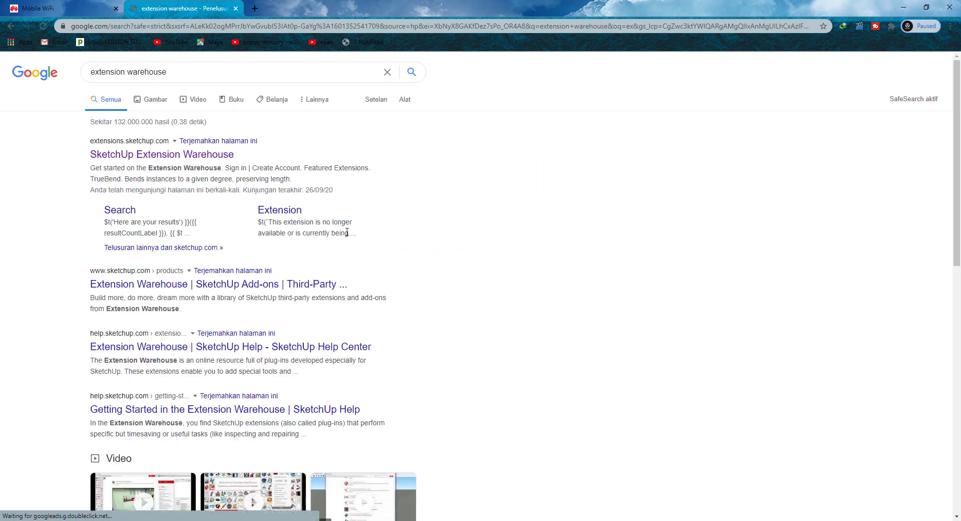
{"action": "left_click", "coordinate": [158, 156]}
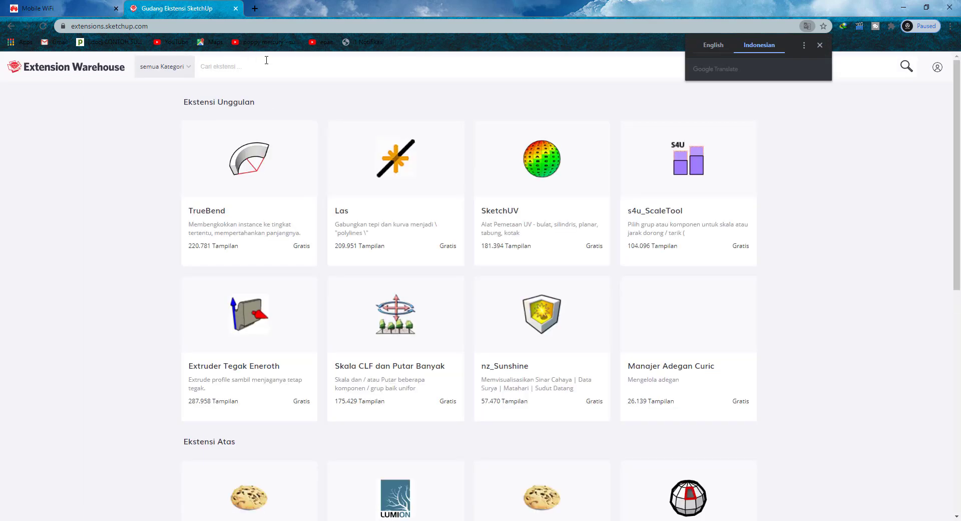
Search the Extension Warehouse for 'roof' and browse results like Atap Instan and Medeek Truss
{"action": "left_click", "coordinate": [260, 67]}
{"action": "type", "text": "roo"}
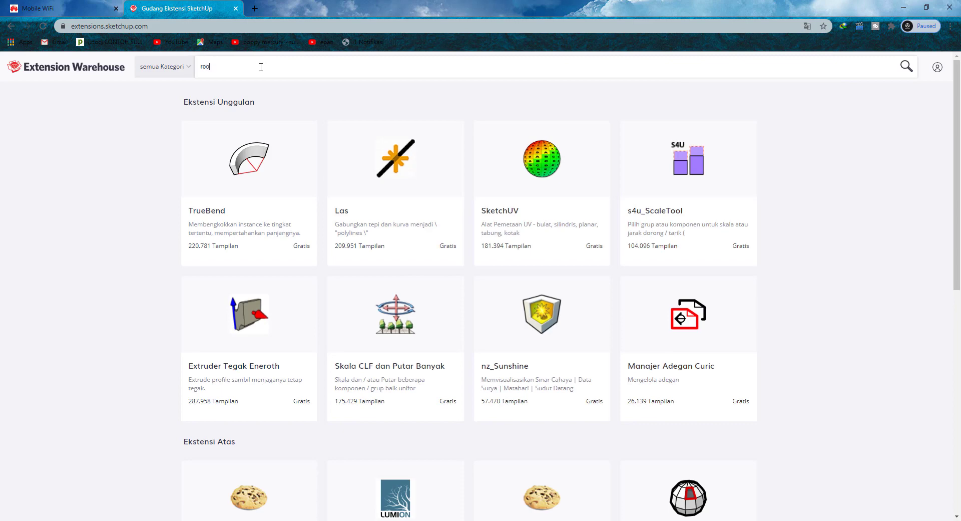
{"action": "type", "text": "f"}
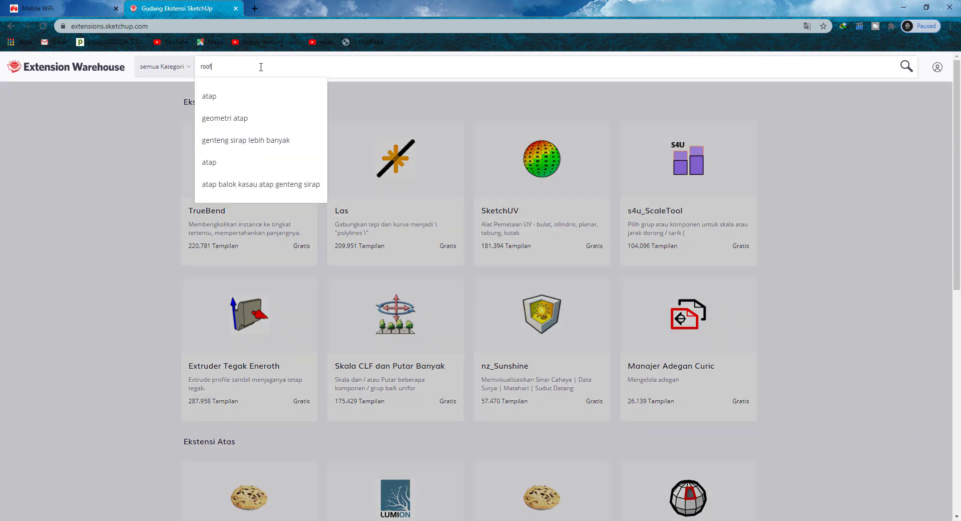
{"action": "left_click", "coordinate": [911, 68]}
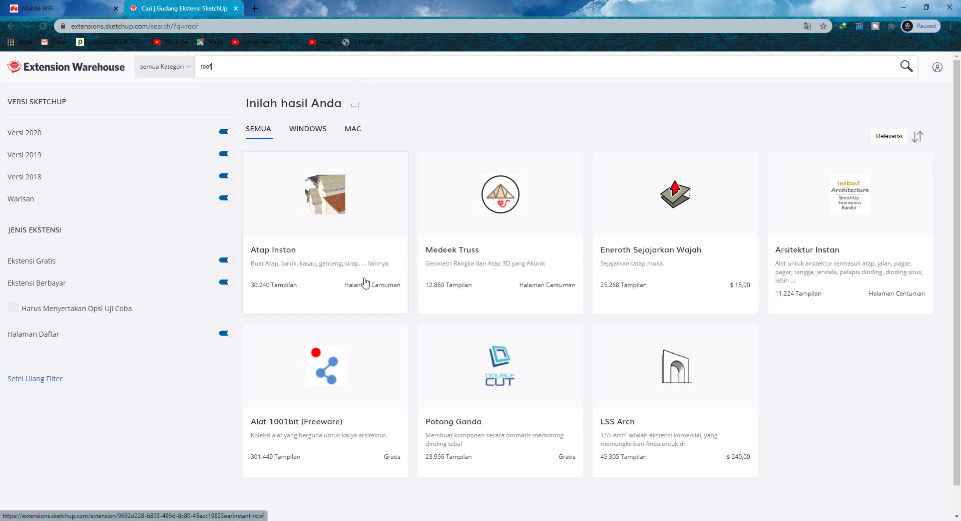
{"action": "scroll", "coordinate": [365, 283], "scroll_direction": "down", "scroll_amount": 2}
{"action": "scroll", "coordinate": [372, 307], "scroll_direction": "up", "scroll_amount": 2}
{"action": "left_click", "coordinate": [255, 10]}
Go to google.com, search 'sketchucation' and open the SketchUcation website result
{"action": "left_click", "coordinate": [421, 25]}
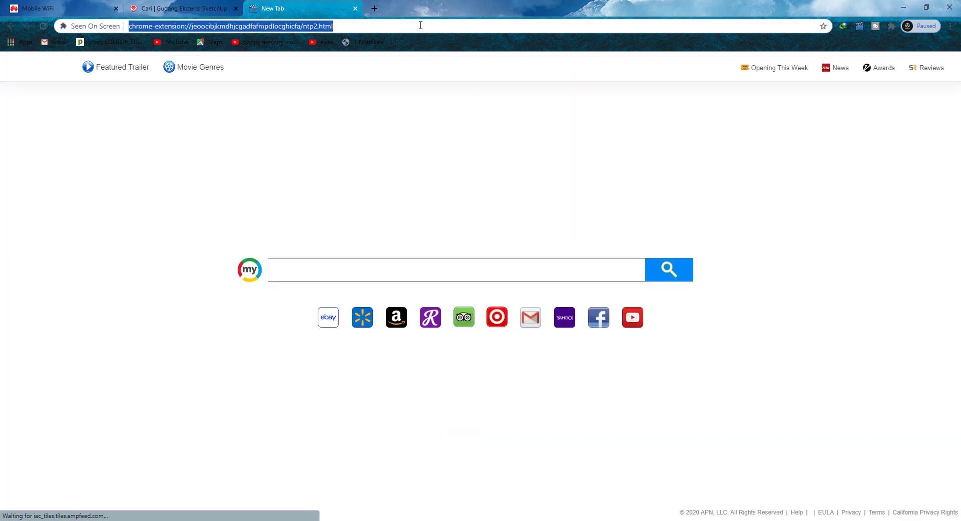
{"action": "type", "text": "www.google.com"}
{"action": "key", "text": "Return"}
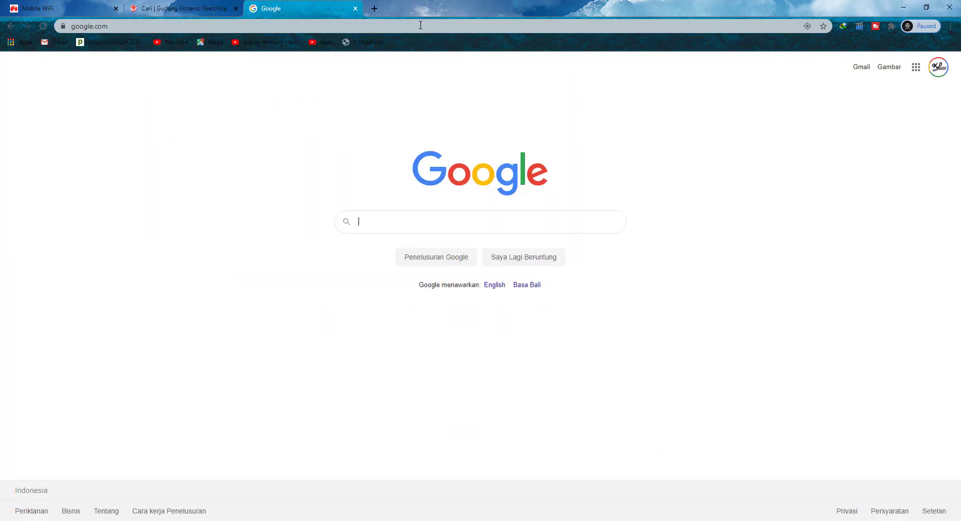
{"action": "type", "text": "ske6"}
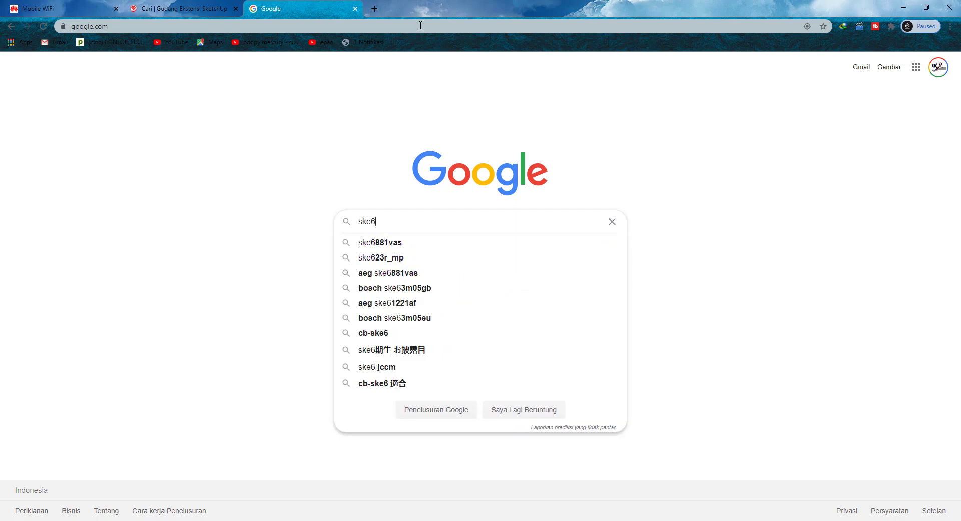
{"action": "key", "text": "BackSpace"}
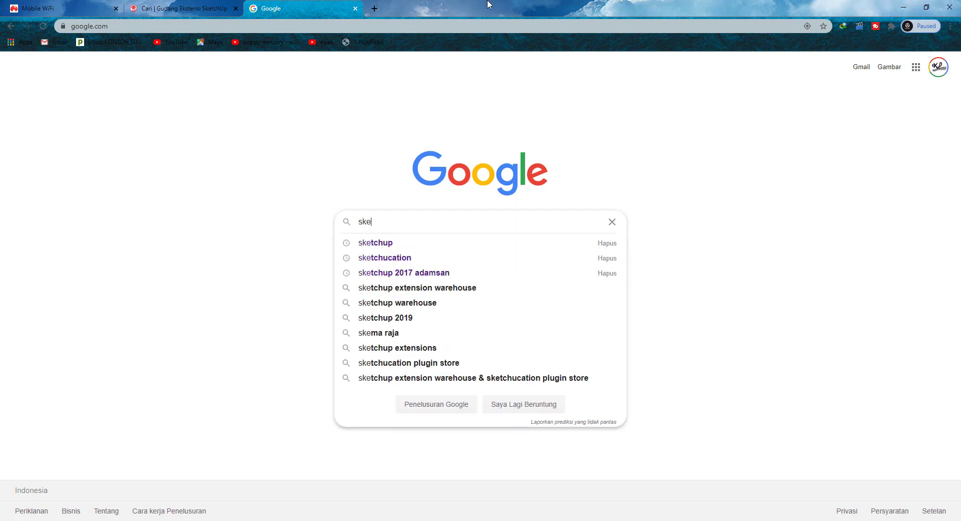
{"action": "left_click", "coordinate": [392, 258]}
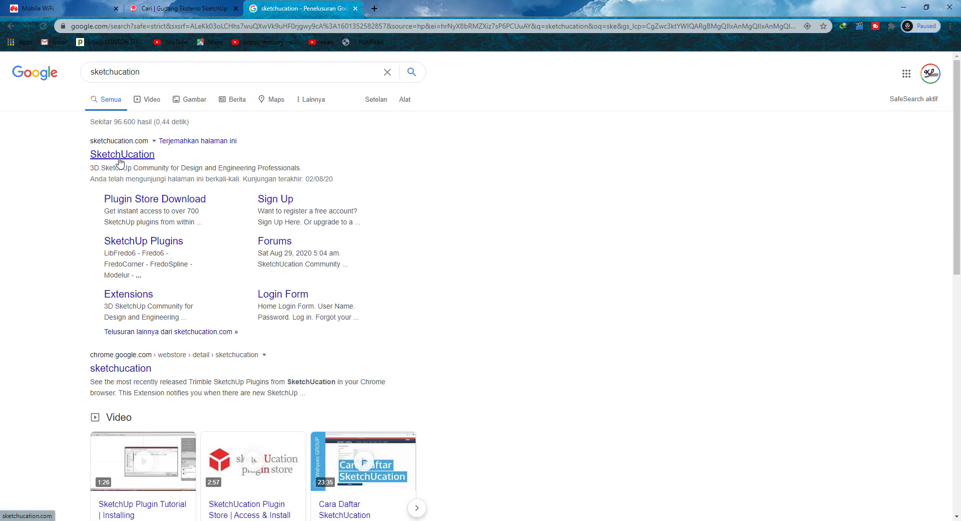
{"action": "left_click", "coordinate": [115, 151]}
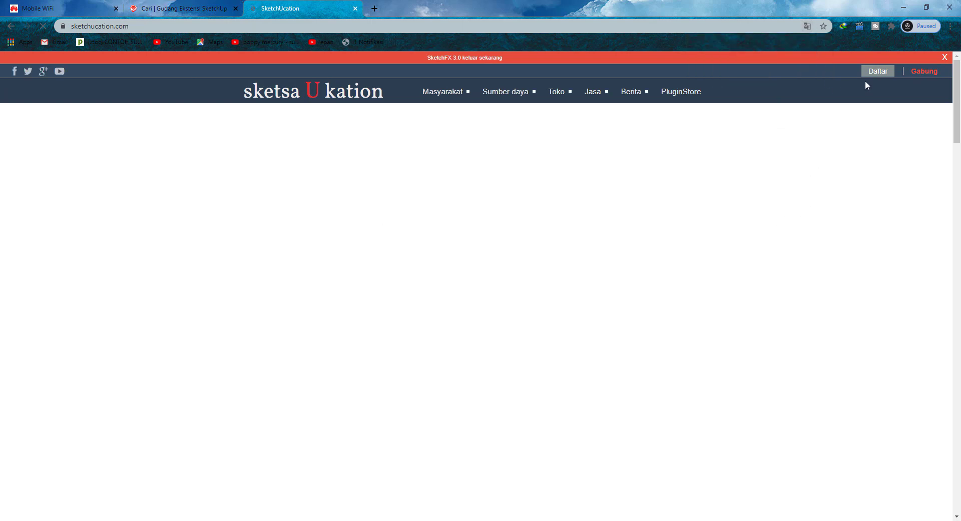
Log in to SketchUcation, dismiss the Translate prompt and open the PluginStore page
{"action": "left_click", "coordinate": [924, 72]}
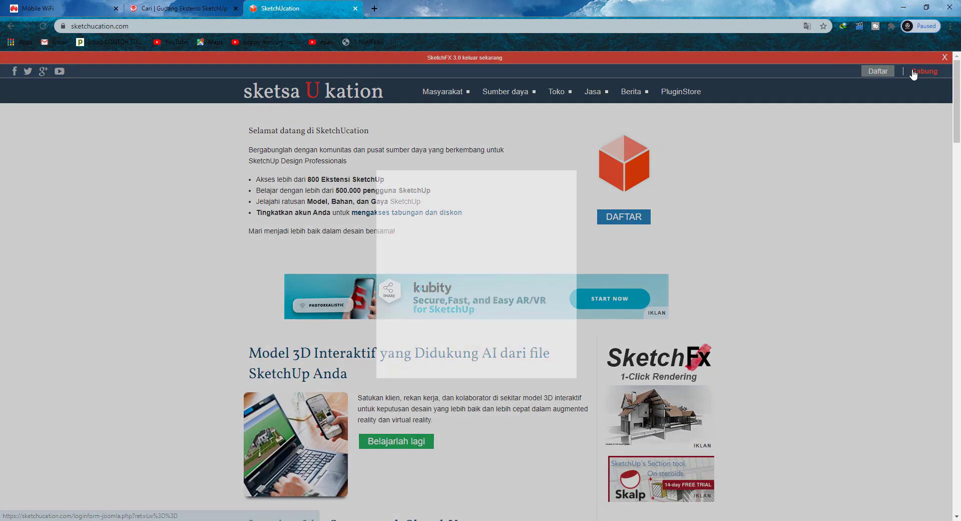
{"action": "left_click", "coordinate": [520, 299]}
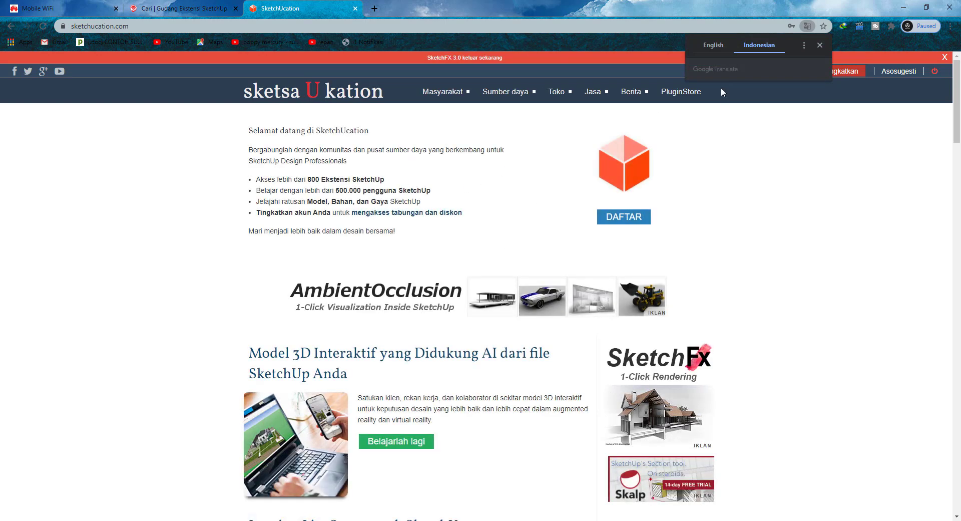
{"action": "left_click", "coordinate": [824, 45]}
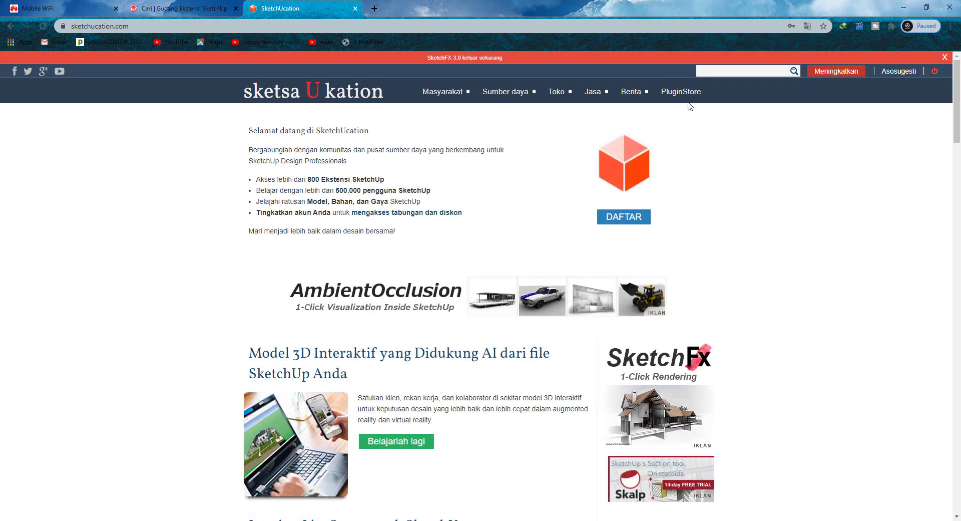
{"action": "left_click", "coordinate": [673, 95]}
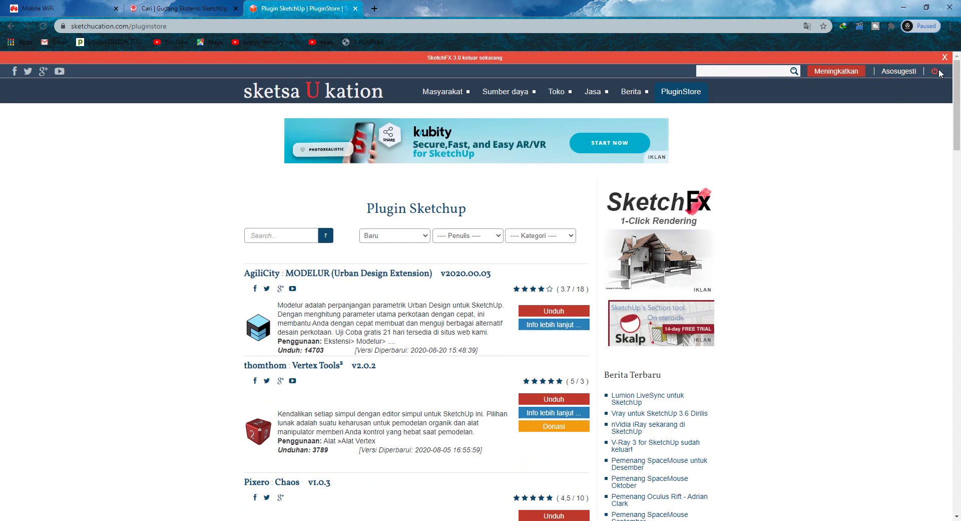
Log out of SketchUcation and run a first plugin store search for 'roof'
{"action": "left_click", "coordinate": [939, 71]}
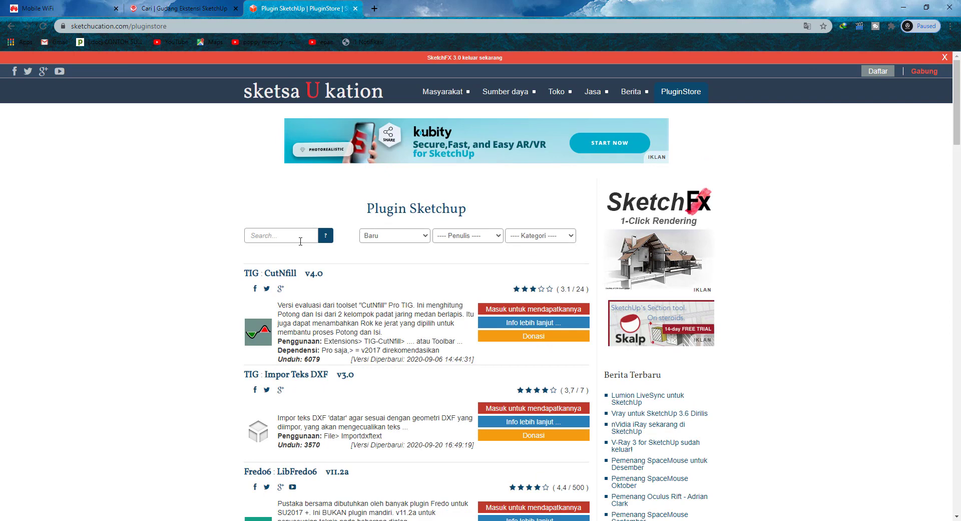
{"action": "left_click", "coordinate": [278, 232]}
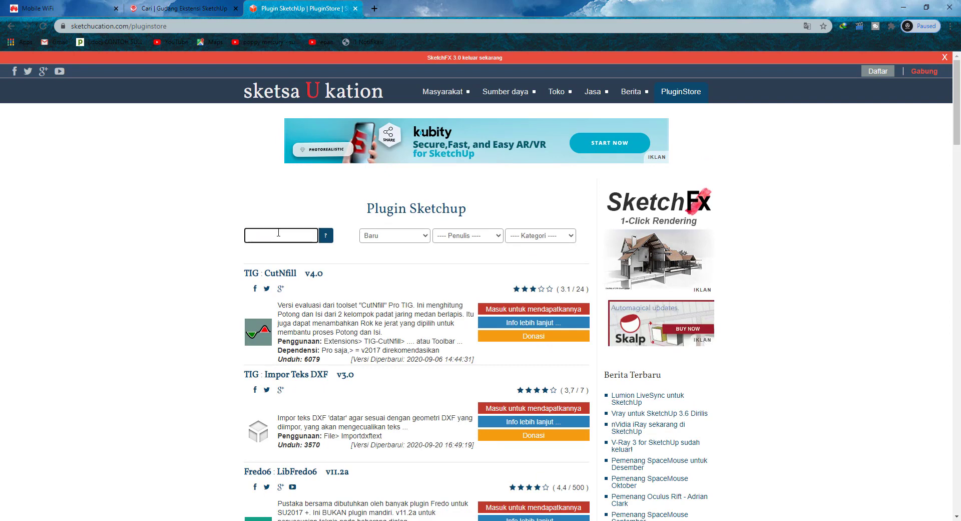
{"action": "type", "text": "roof"}
{"action": "key", "text": "Return"}
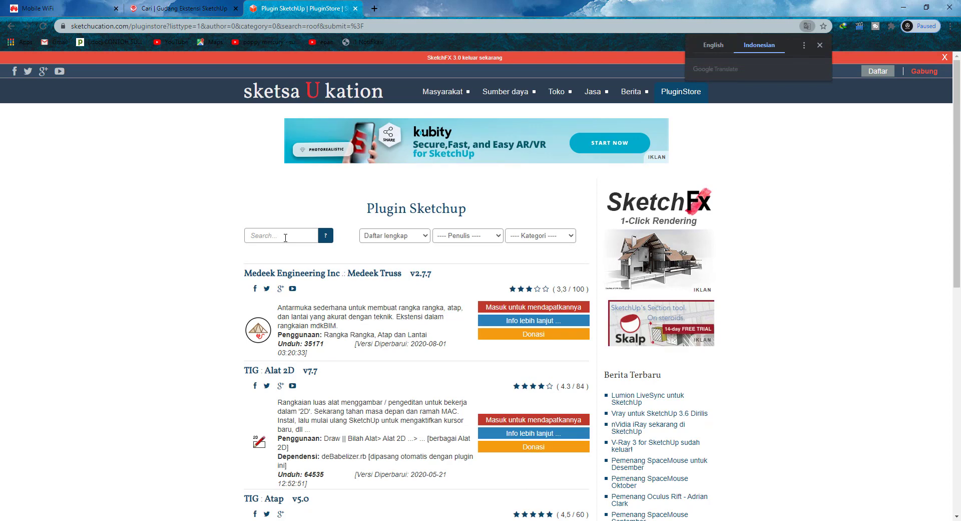
Search the plugin store for 'roof' and scroll the results down to TIG Atap v5.0
{"action": "left_click", "coordinate": [285, 238]}
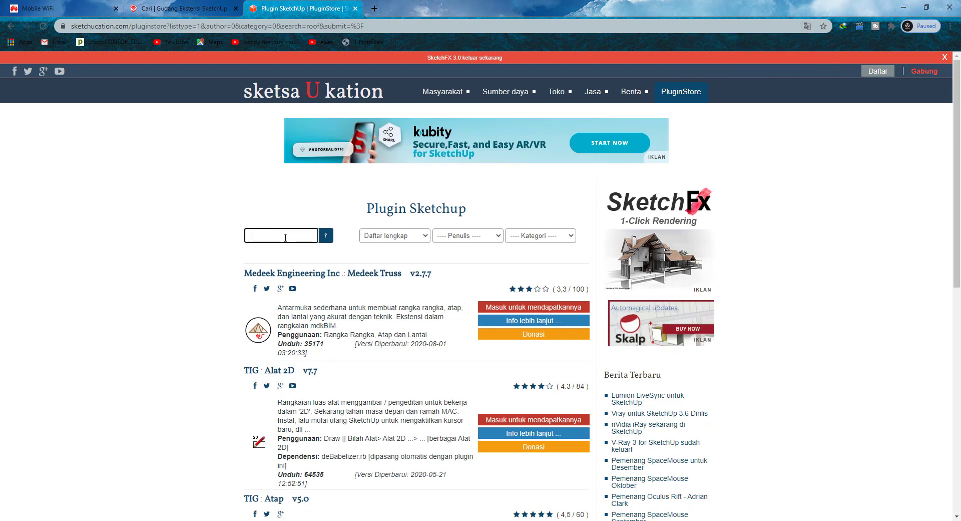
{"action": "type", "text": "roof"}
{"action": "key", "text": "Return"}
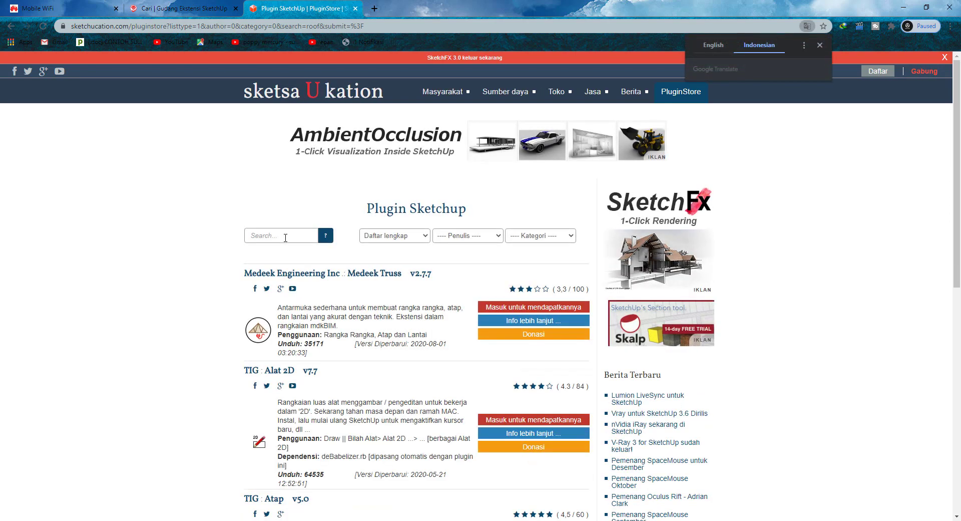
{"action": "scroll", "coordinate": [286, 238], "scroll_direction": "down", "scroll_amount": 2}
{"action": "scroll", "coordinate": [286, 238], "scroll_direction": "down", "scroll_amount": 2}
{"action": "scroll", "coordinate": [285, 238], "scroll_direction": "down", "scroll_amount": 2}
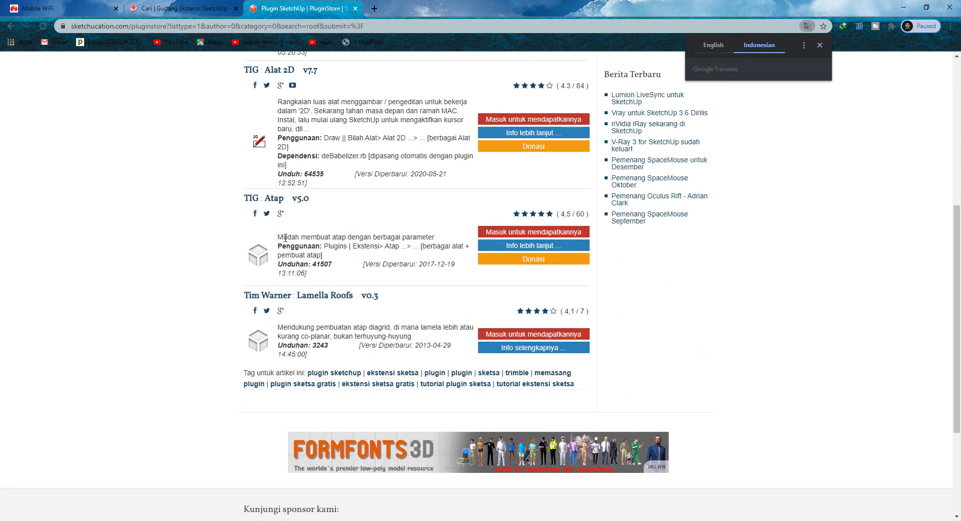
{"action": "scroll", "coordinate": [288, 243], "scroll_direction": "down", "scroll_amount": 3}
{"action": "scroll", "coordinate": [293, 246], "scroll_direction": "up", "scroll_amount": 2}
{"action": "scroll", "coordinate": [297, 250], "scroll_direction": "up", "scroll_amount": 2}
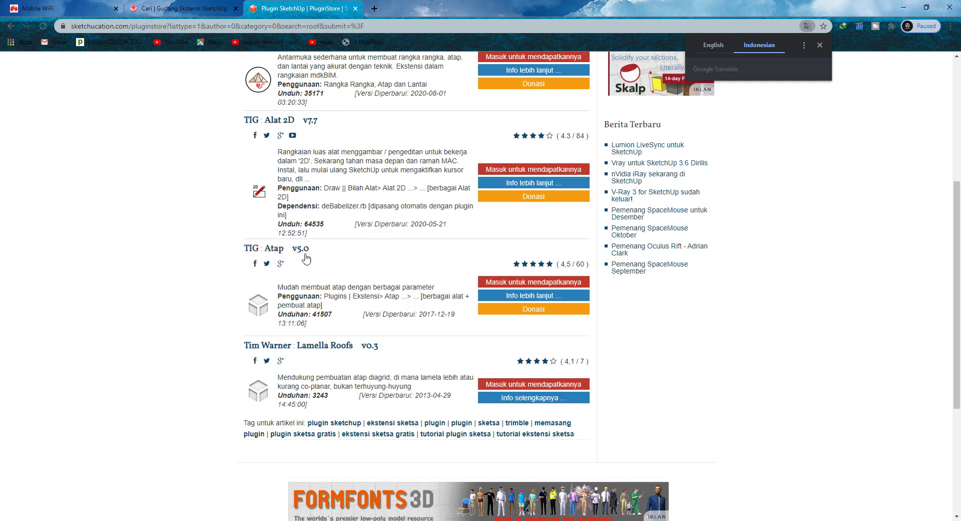
{"action": "scroll", "coordinate": [267, 218], "scroll_direction": "up", "scroll_amount": 3}
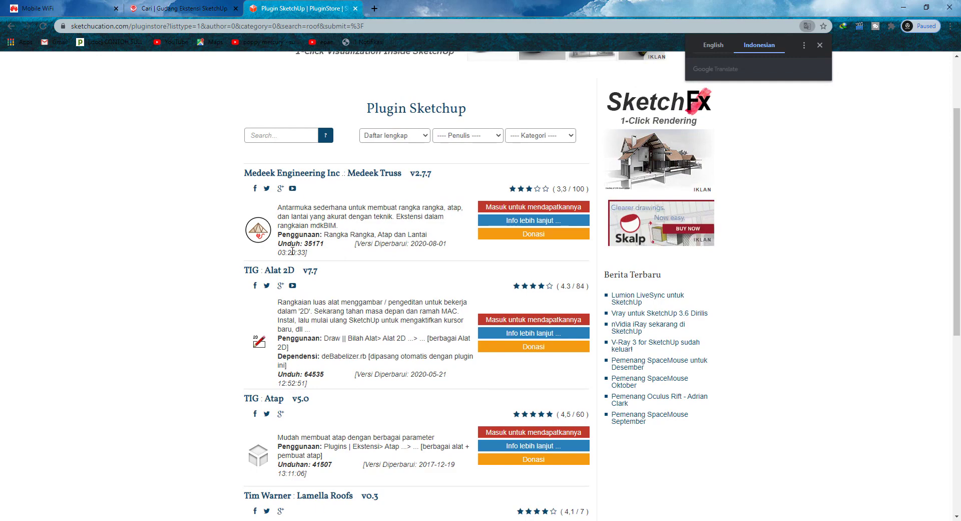
{"action": "scroll", "coordinate": [299, 250], "scroll_direction": "down", "scroll_amount": 4}
{"action": "scroll", "coordinate": [299, 251], "scroll_direction": "down", "scroll_amount": 3}
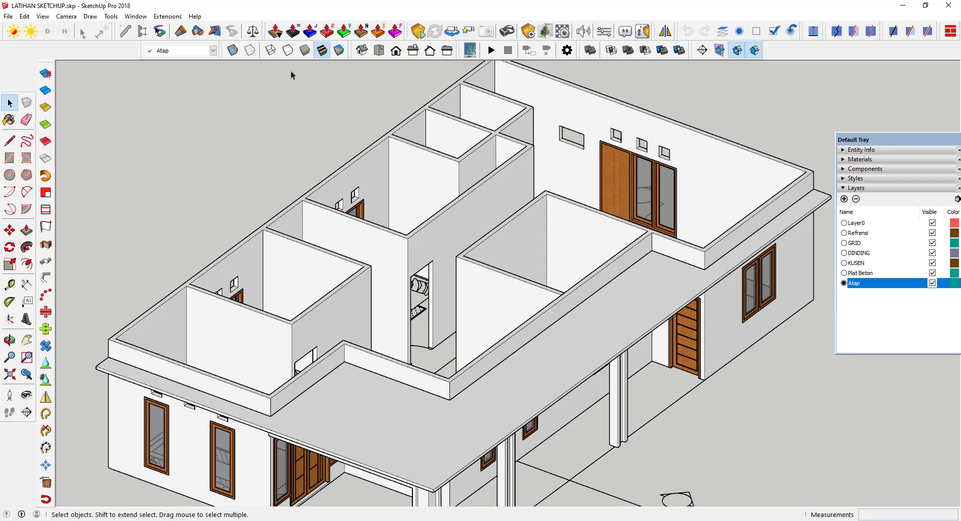
Check SketchUp's Extensions > Roof commands, then return to the SketchUcation roof plugin results
{"action": "left_click", "coordinate": [157, 18]}
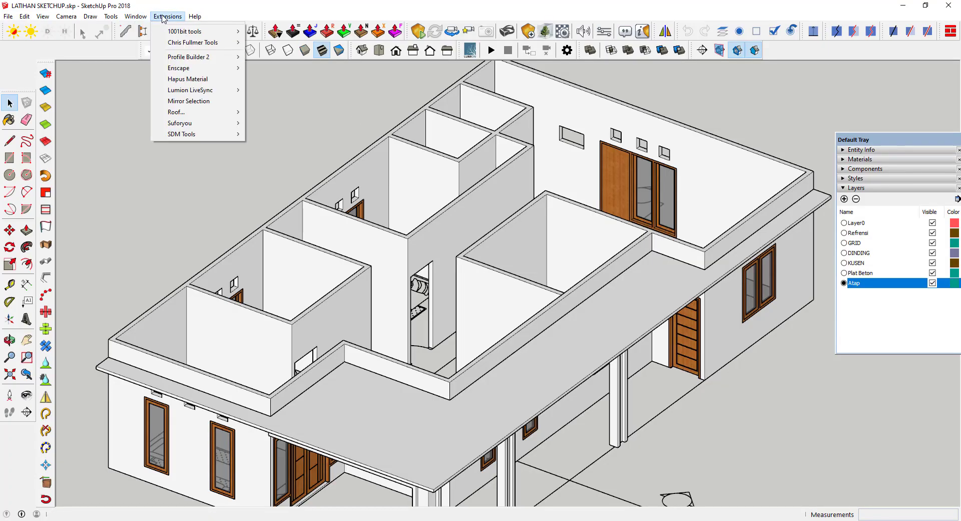
{"action": "mouse_move", "coordinate": [197, 112]}
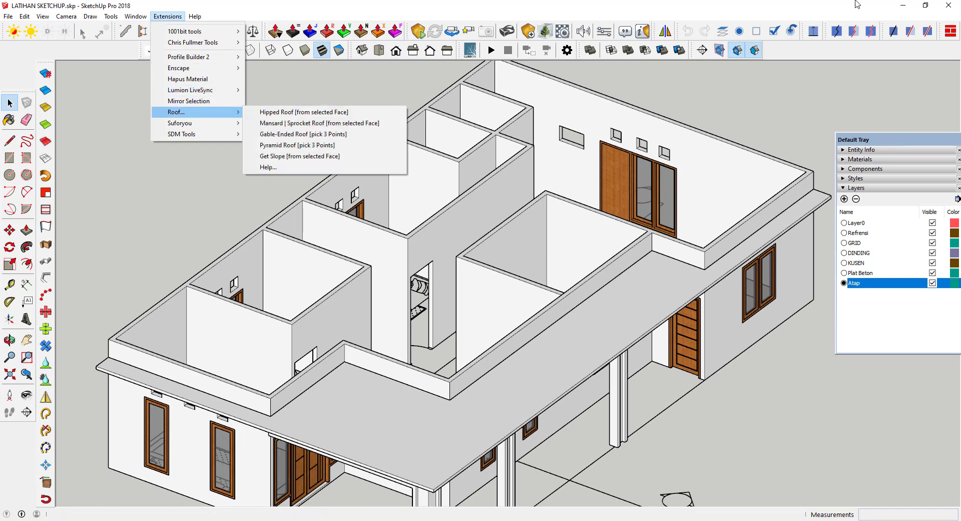
{"action": "left_click", "coordinate": [912, 7]}
{"action": "left_click", "coordinate": [912, 7]}
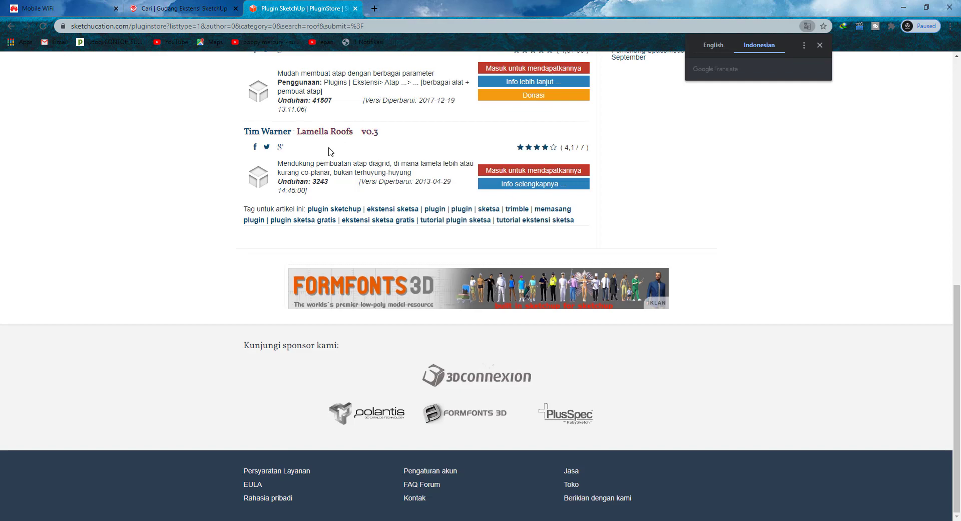
Search the SketchUcation PluginStore for 'roof' and browse the results
{"action": "scroll", "coordinate": [323, 172], "scroll_direction": "up", "scroll_amount": 3}
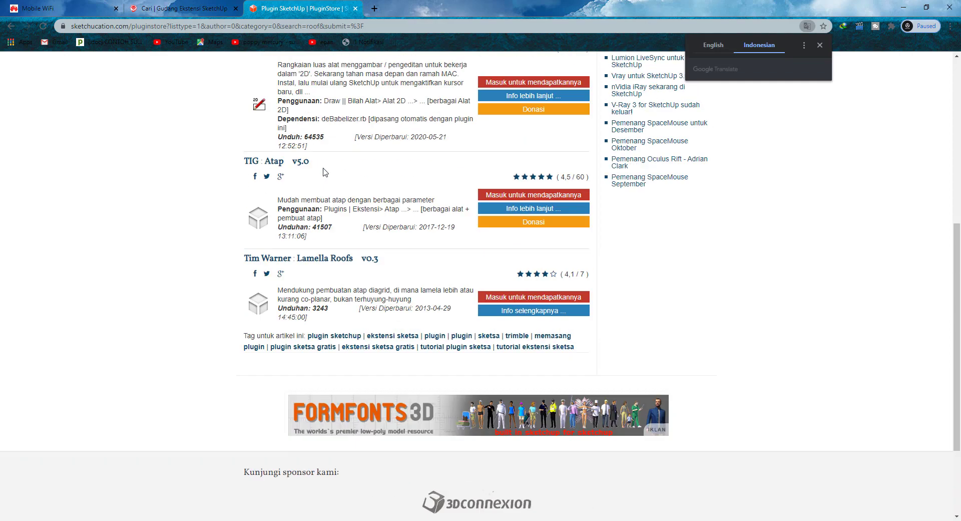
{"action": "scroll", "coordinate": [323, 200], "scroll_direction": "up", "scroll_amount": 7}
{"action": "scroll", "coordinate": [324, 223], "scroll_direction": "up", "scroll_amount": 1}
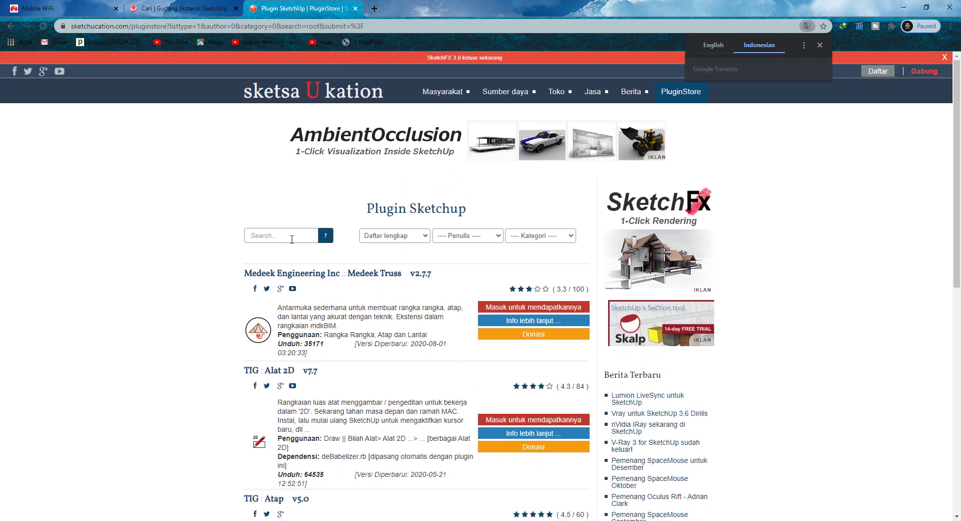
{"action": "left_click", "coordinate": [291, 239]}
{"action": "type", "text": "roof"}
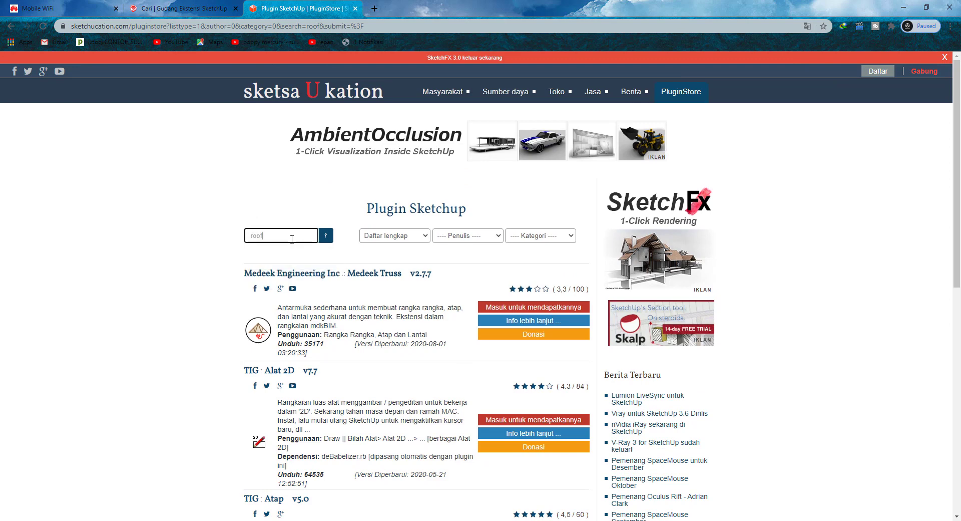
{"action": "key", "text": "Return"}
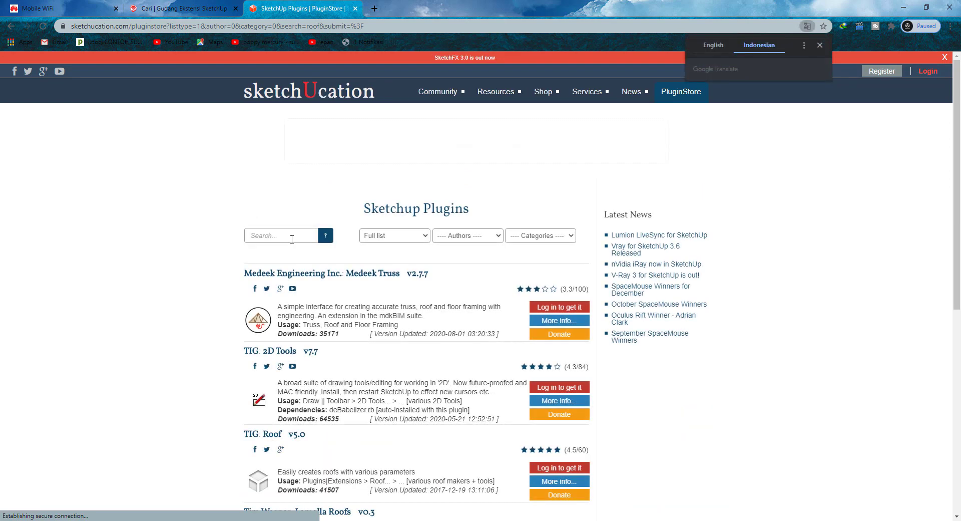
{"action": "scroll", "coordinate": [291, 239], "scroll_direction": "down", "scroll_amount": 4}
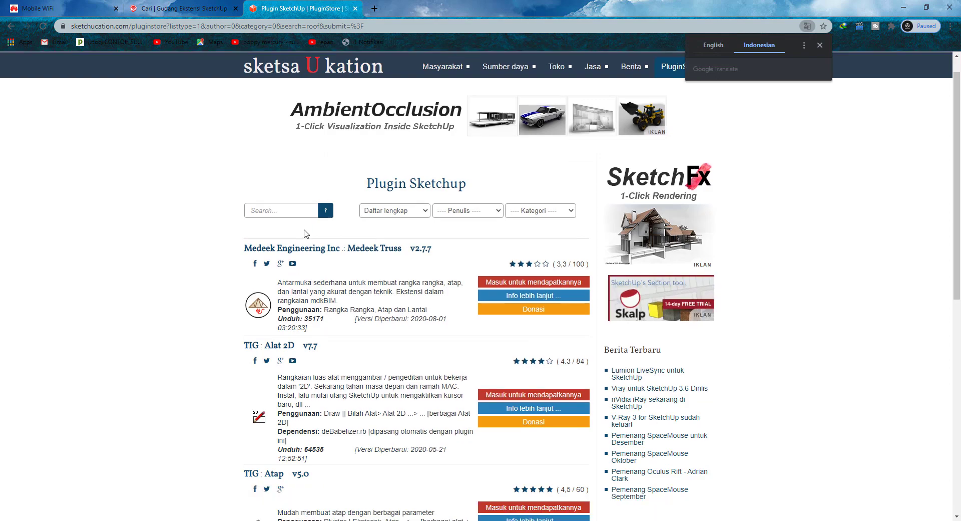
{"action": "scroll", "coordinate": [310, 181], "scroll_direction": "down", "scroll_amount": 2}
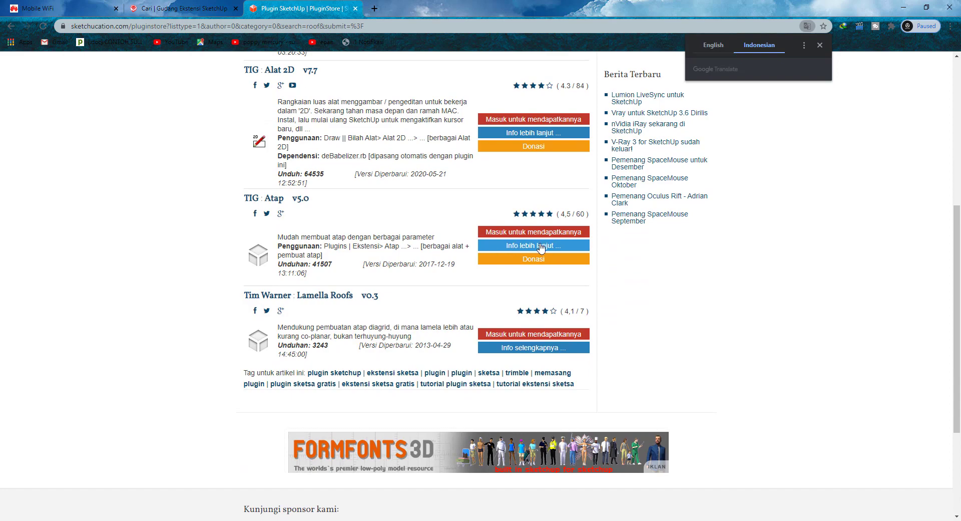
{"action": "scroll", "coordinate": [541, 245], "scroll_direction": "up", "scroll_amount": 5}
{"action": "scroll", "coordinate": [751, 182], "scroll_direction": "up", "scroll_amount": 1}
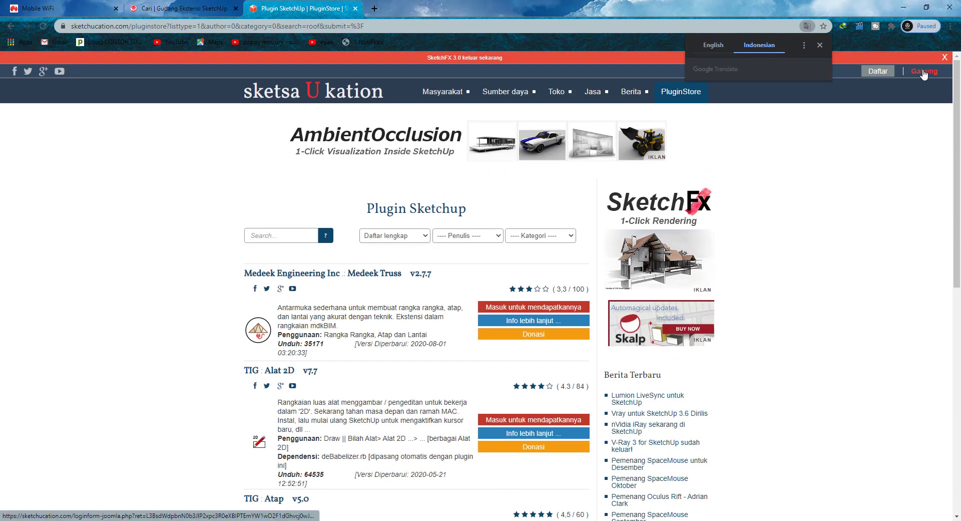
Sign in to SketchUcation, rerun the 'roof' search and scroll down to TIG Atap
{"action": "left_click", "coordinate": [924, 72]}
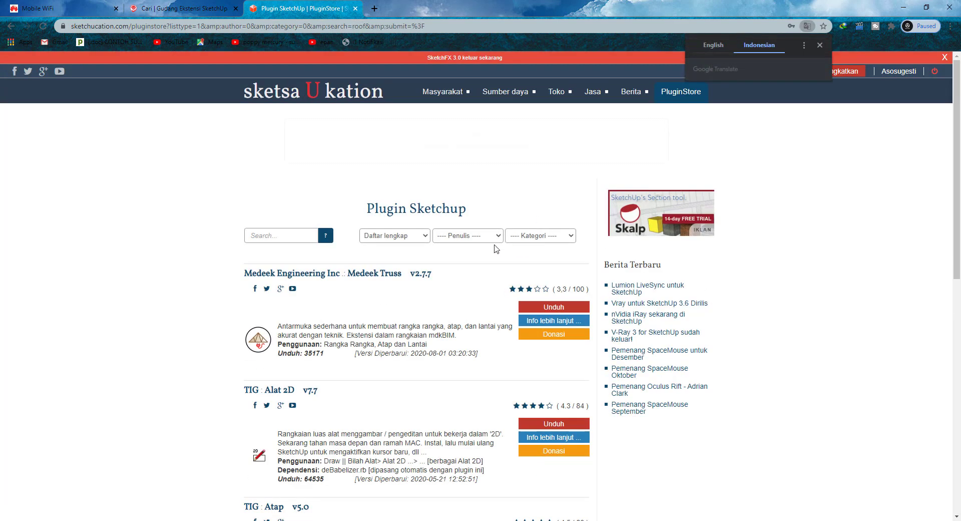
{"action": "left_click", "coordinate": [289, 240]}
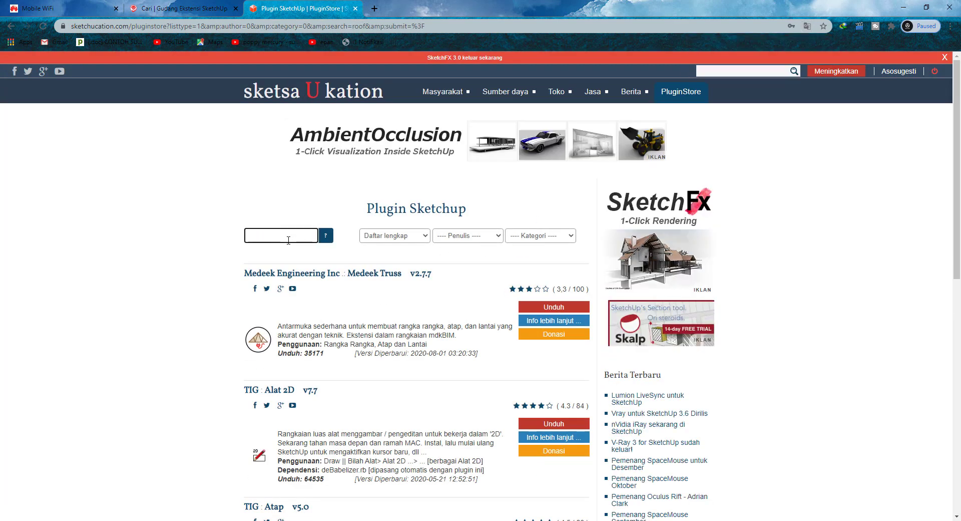
{"action": "type", "text": "ro"}
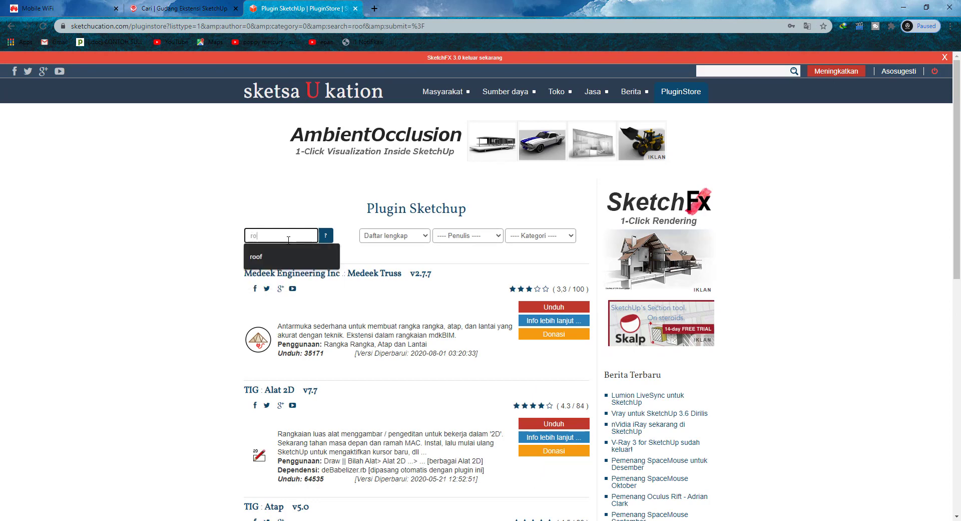
{"action": "type", "text": "of"}
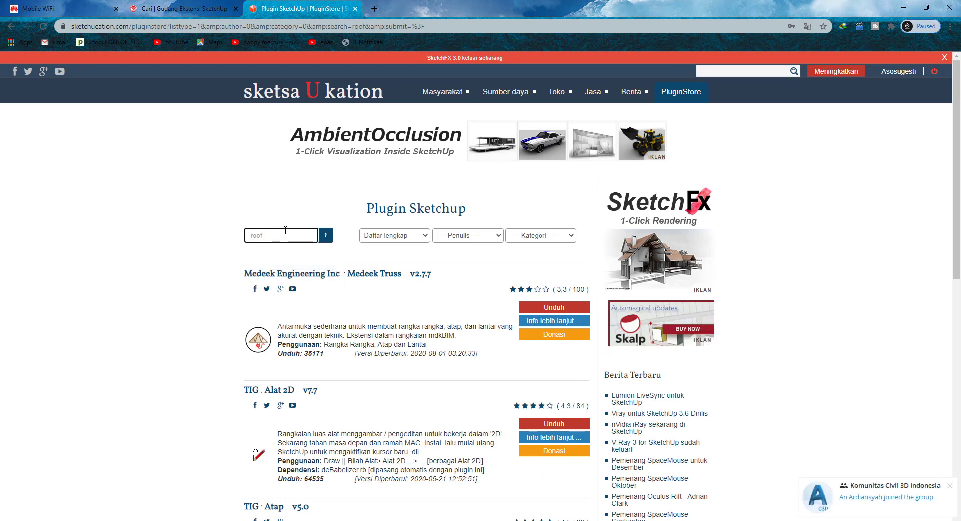
{"action": "key", "text": "Return"}
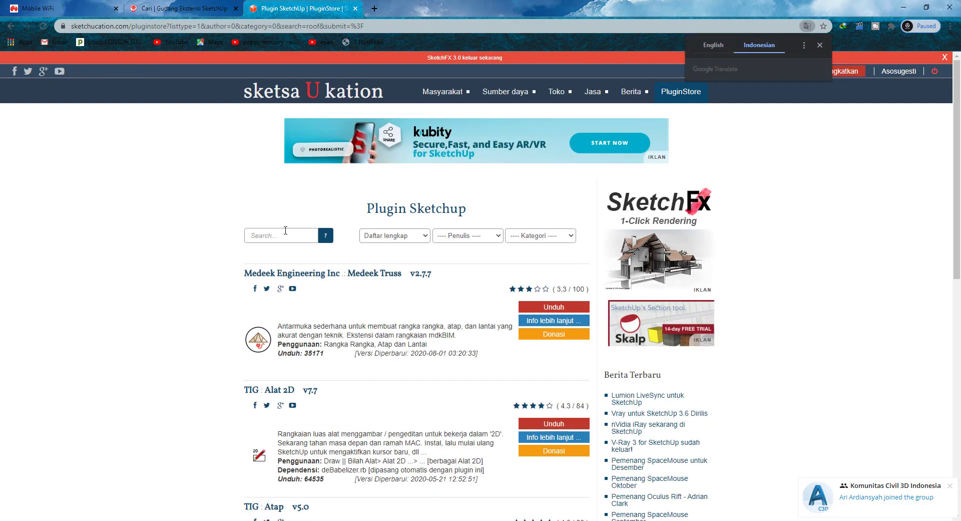
{"action": "scroll", "coordinate": [285, 230], "scroll_direction": "down", "scroll_amount": 1}
{"action": "scroll", "coordinate": [323, 240], "scroll_direction": "down", "scroll_amount": 2}
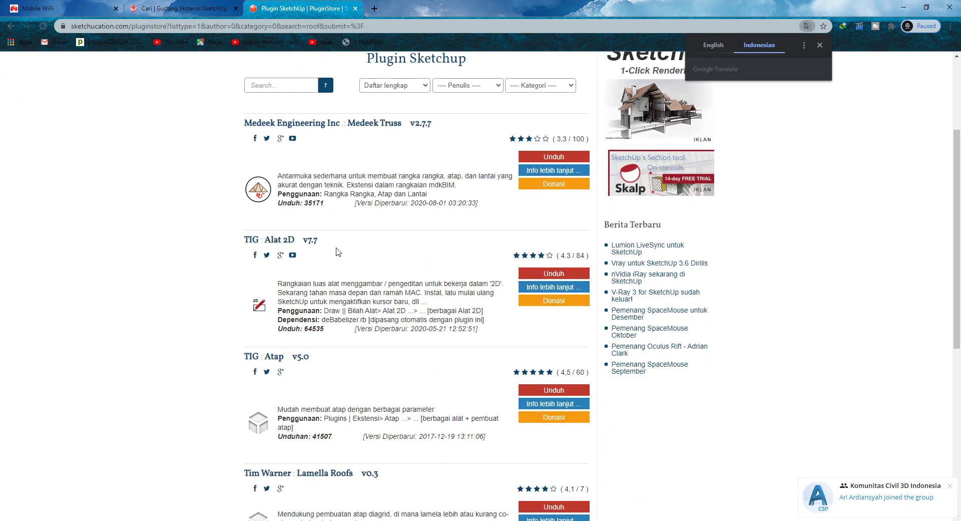
{"action": "scroll", "coordinate": [338, 260], "scroll_direction": "down", "scroll_amount": 3}
Download TIG Atap as Roof_v5.0.rbz, check it in Downloads, and return to SketchUp
{"action": "left_click", "coordinate": [555, 241]}
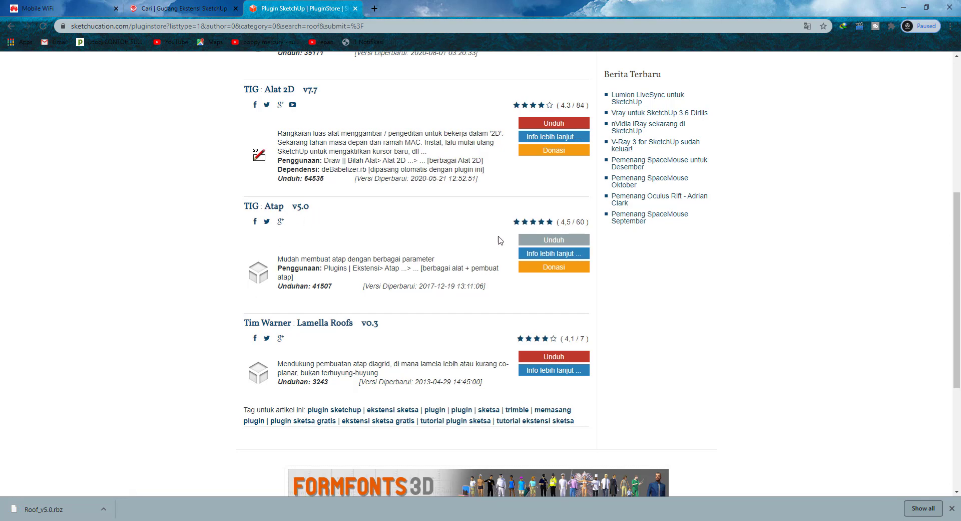
{"action": "left_click", "coordinate": [104, 509]}
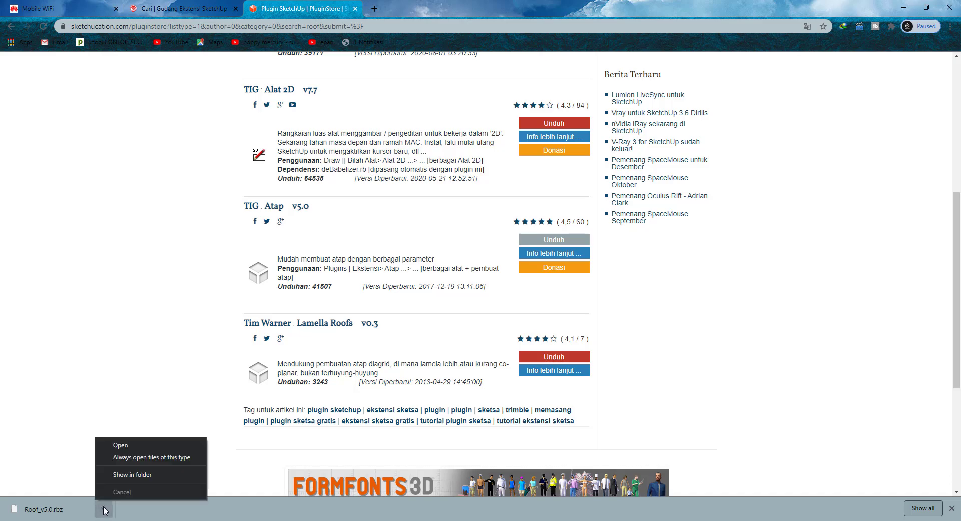
{"action": "left_click", "coordinate": [125, 475]}
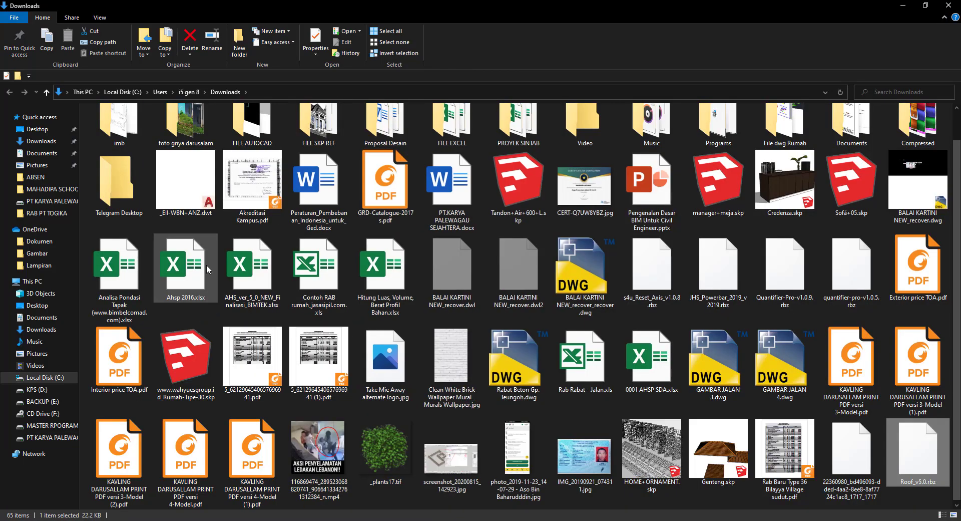
{"action": "left_click", "coordinate": [905, 5]}
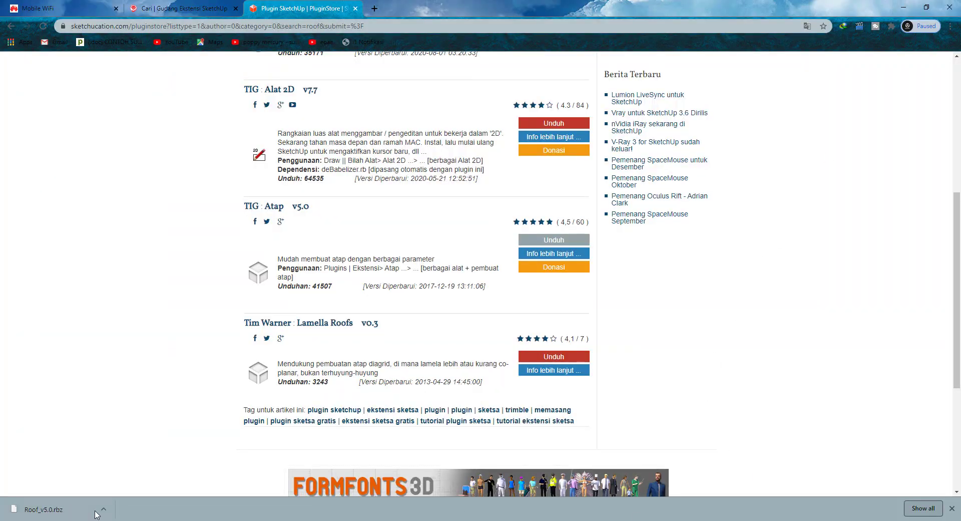
{"action": "key", "text": "alt+Tab"}
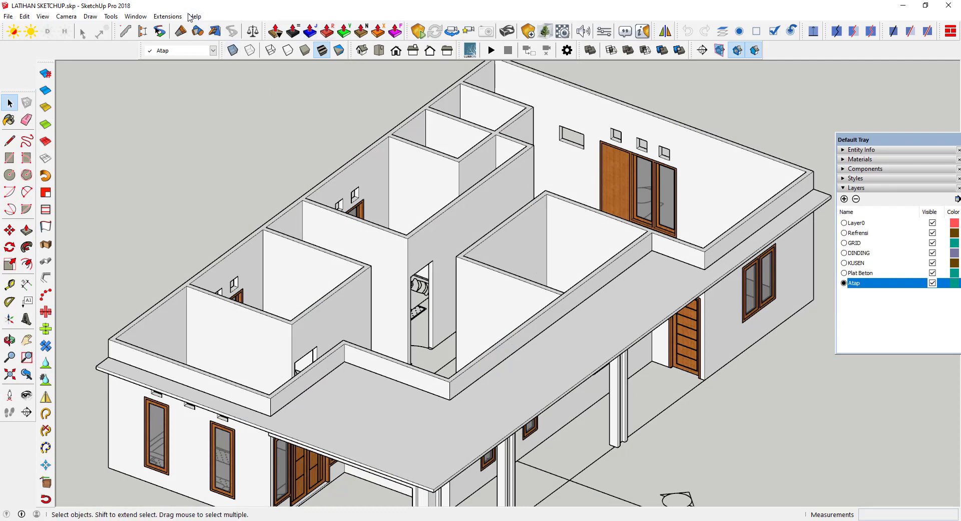
{"action": "left_click", "coordinate": [169, 18]}
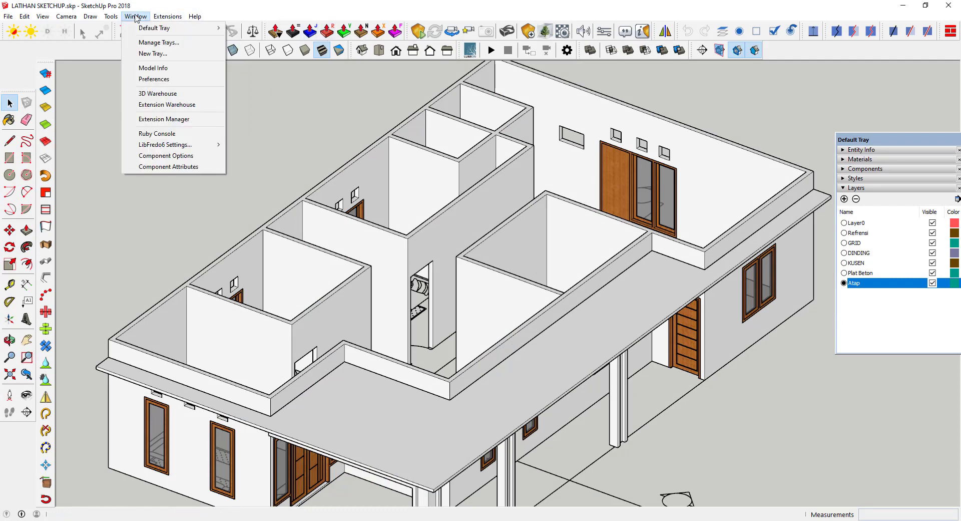
{"action": "left_click", "coordinate": [147, 119]}
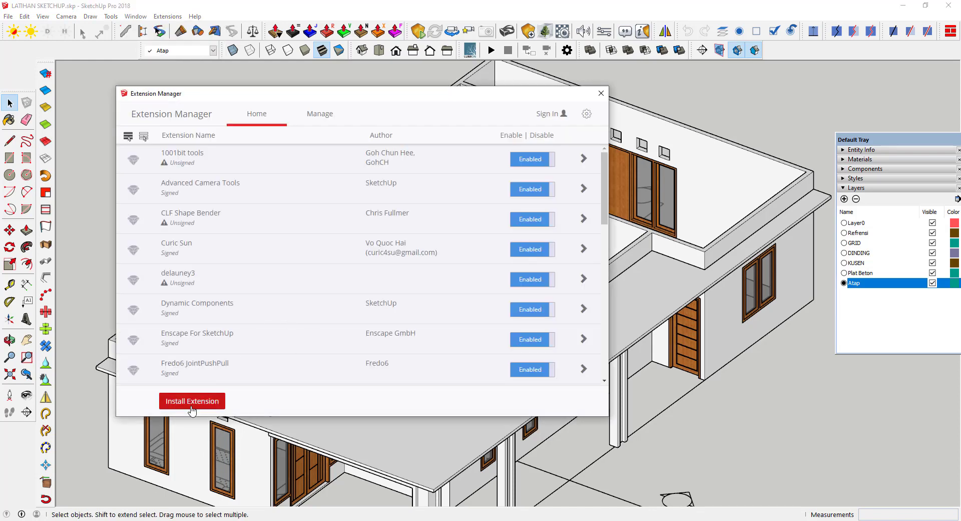
{"action": "left_click", "coordinate": [191, 401]}
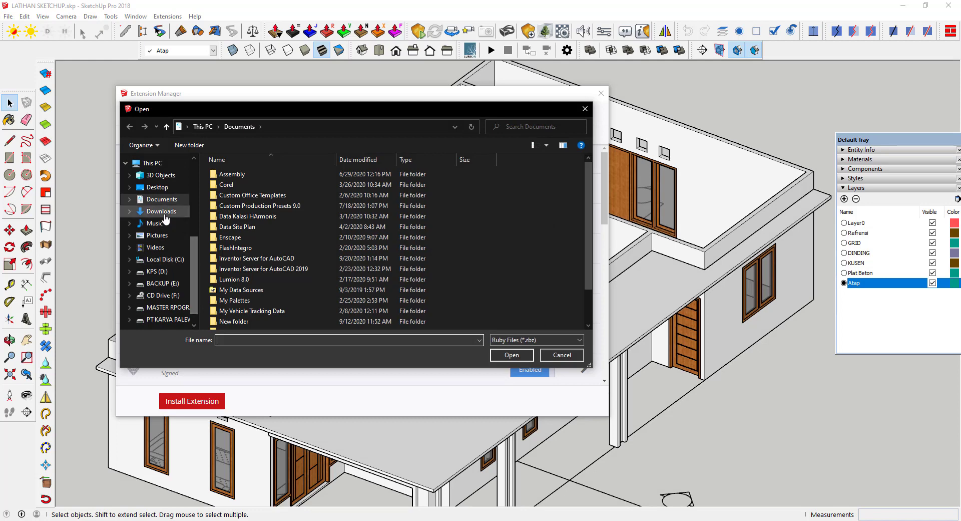
{"action": "left_click", "coordinate": [180, 212]}
{"action": "left_click", "coordinate": [236, 196]}
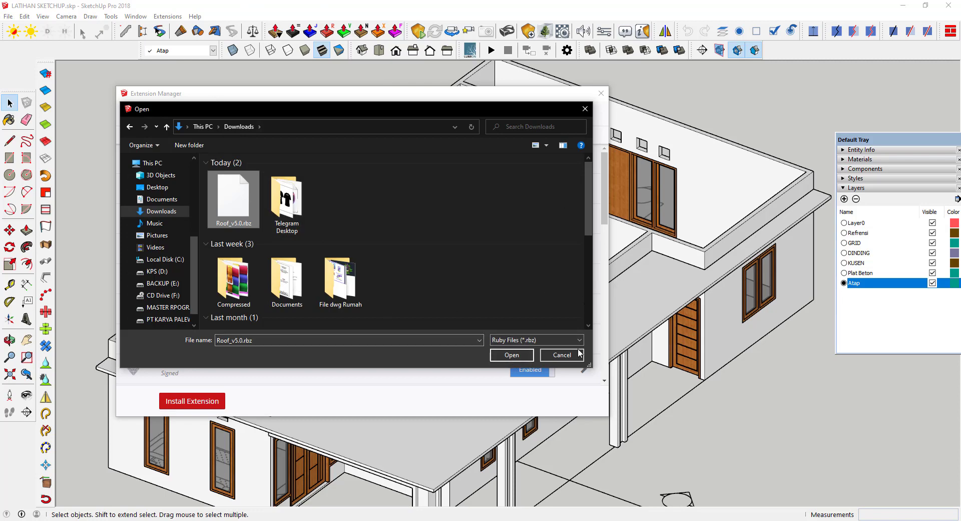
{"action": "left_click", "coordinate": [562, 355]}
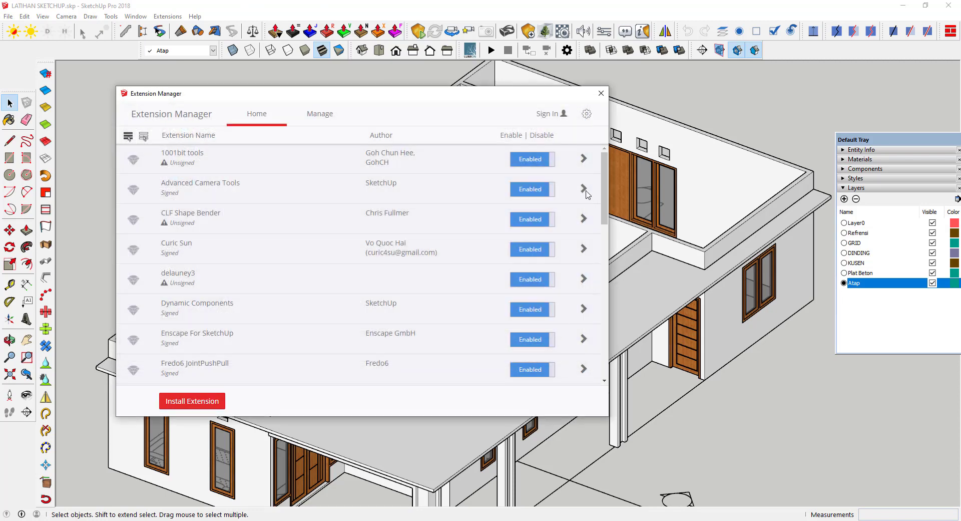
{"action": "left_click", "coordinate": [602, 94]}
{"action": "mouse_move", "coordinate": [450, 250]}
{"action": "middle_mouse_down"}
{"action": "mouse_move", "coordinate": [362, 238]}
{"action": "mouse_move", "coordinate": [370, 239]}
{"action": "middle_mouse_up"}
{"action": "scroll", "coordinate": [362, 238], "scroll_direction": "up", "scroll_amount": 2}
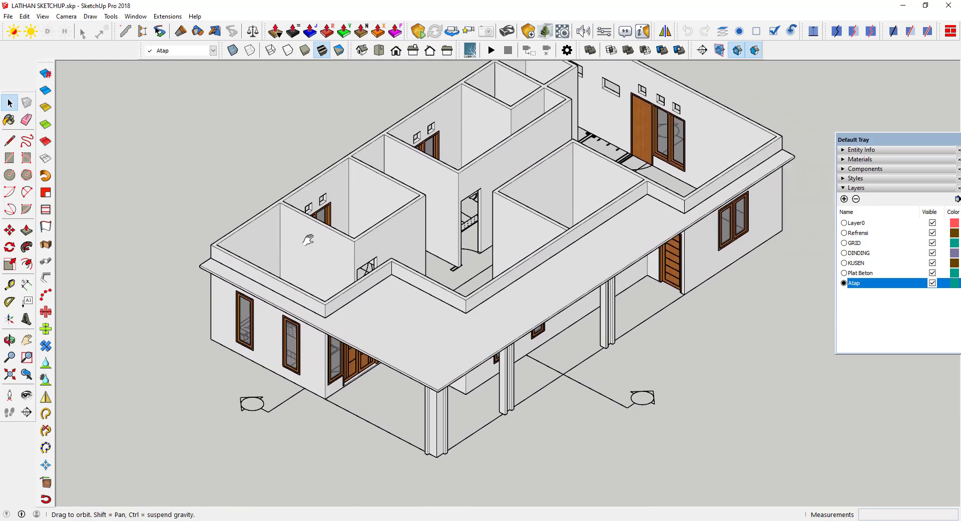
Trace the parapet corners with the Line tool on layer Atap, closing the loop into a roof face
{"action": "left_click", "coordinate": [9, 141]}
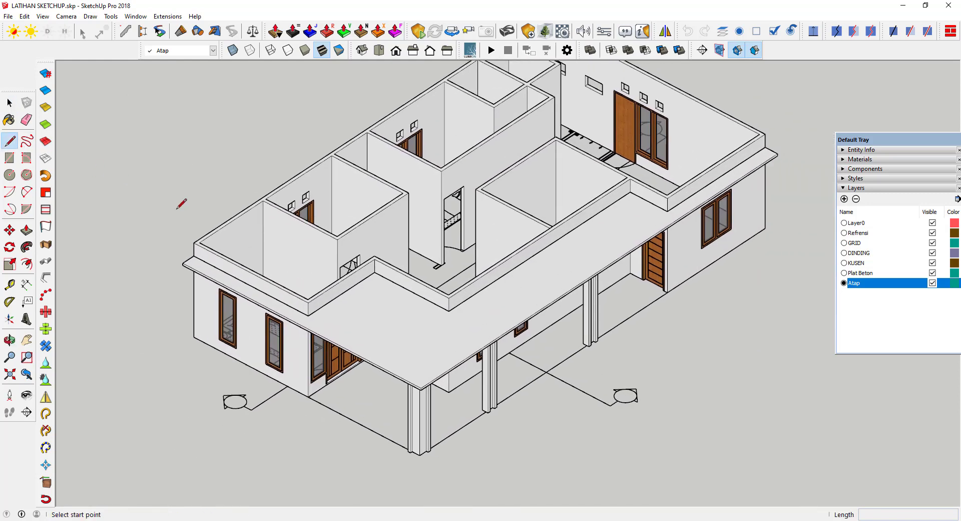
{"action": "left_click", "coordinate": [195, 242]}
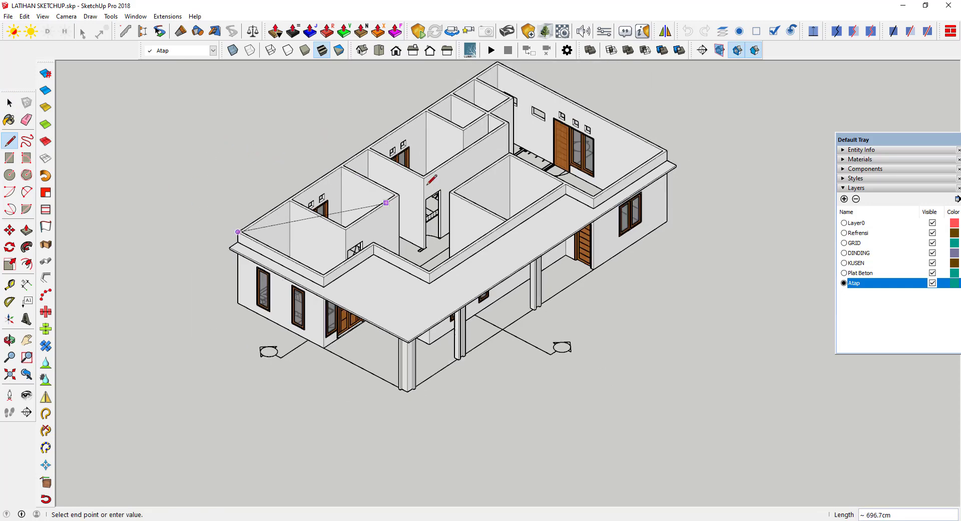
{"action": "middle_click_drag", "start_coordinate": [273, 157], "coordinate": [473, 118]}
{"action": "scroll", "coordinate": [471, 123], "scroll_direction": "up", "scroll_amount": 1}
{"action": "left_click", "coordinate": [470, 130]}
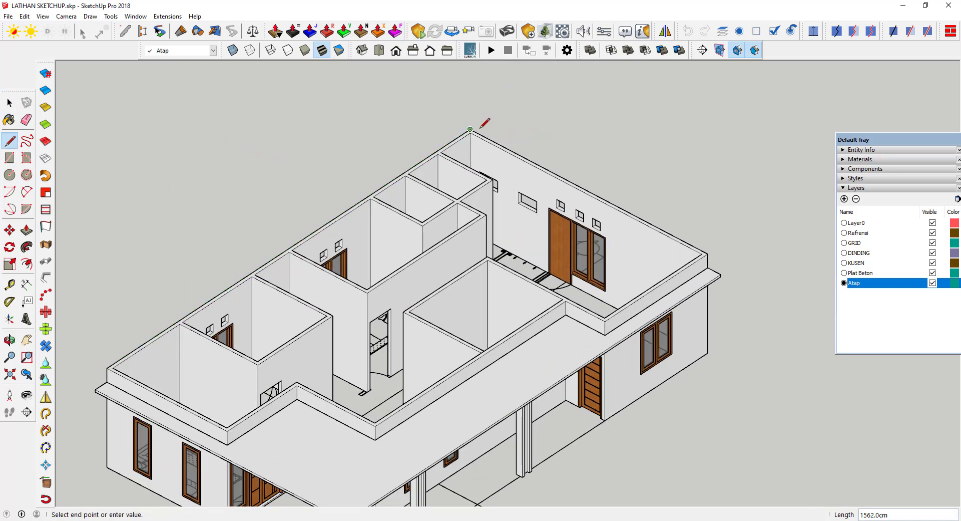
{"action": "left_click", "coordinate": [702, 258]}
{"action": "left_click", "coordinate": [604, 320]}
{"action": "scroll", "coordinate": [618, 199], "scroll_direction": "down", "scroll_amount": 3}
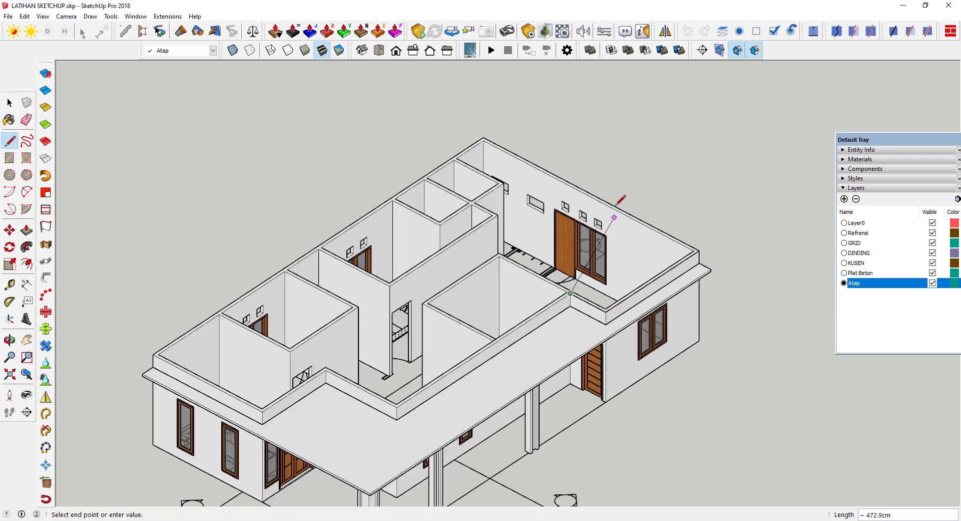
{"action": "left_click", "coordinate": [451, 359]}
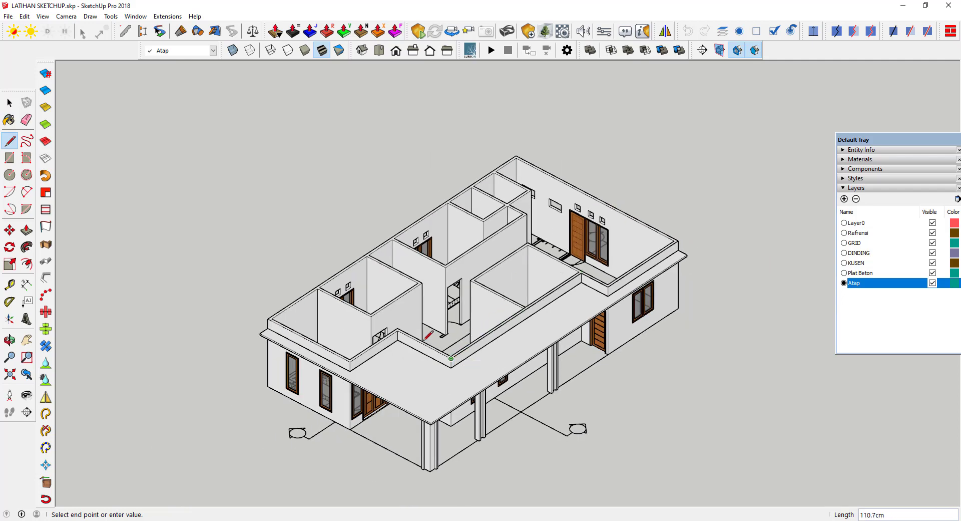
{"action": "left_click", "coordinate": [398, 331]}
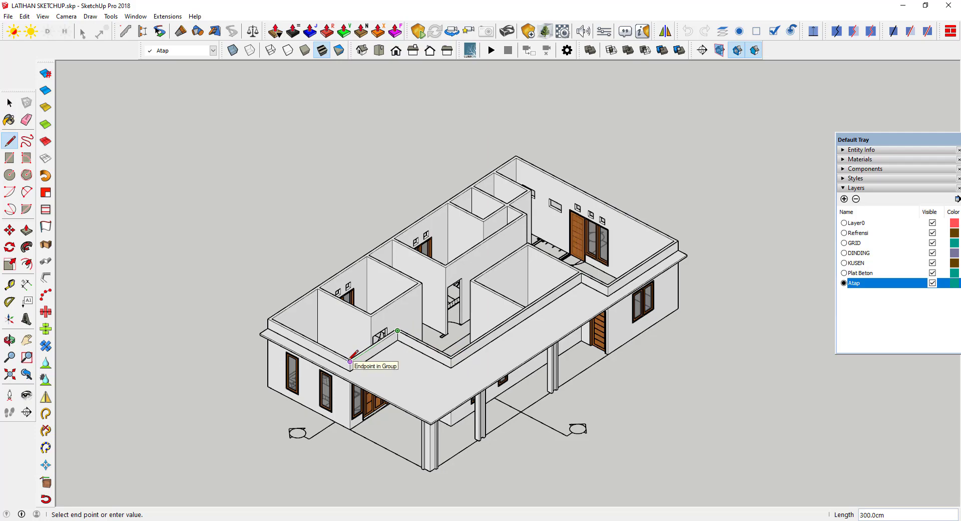
{"action": "left_click", "coordinate": [350, 361]}
{"action": "left_click", "coordinate": [267, 315]}
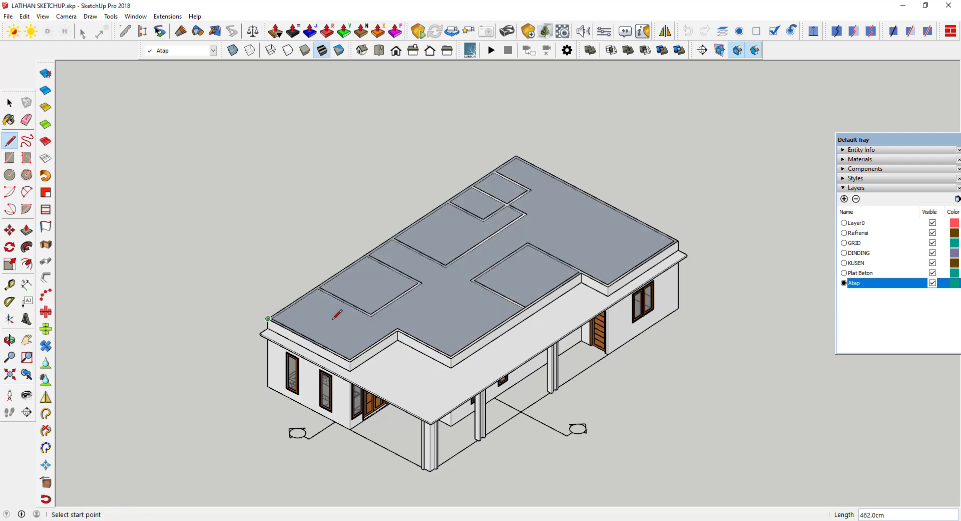
Inspect the new flat roof face from a few angles and select it
{"action": "middle_click_drag", "start_coordinate": [266, 315], "coordinate": [390, 237]}
{"action": "scroll", "coordinate": [388, 240], "scroll_direction": "up", "scroll_amount": 3}
{"action": "middle_click_drag", "start_coordinate": [427, 316], "coordinate": [485, 232]}
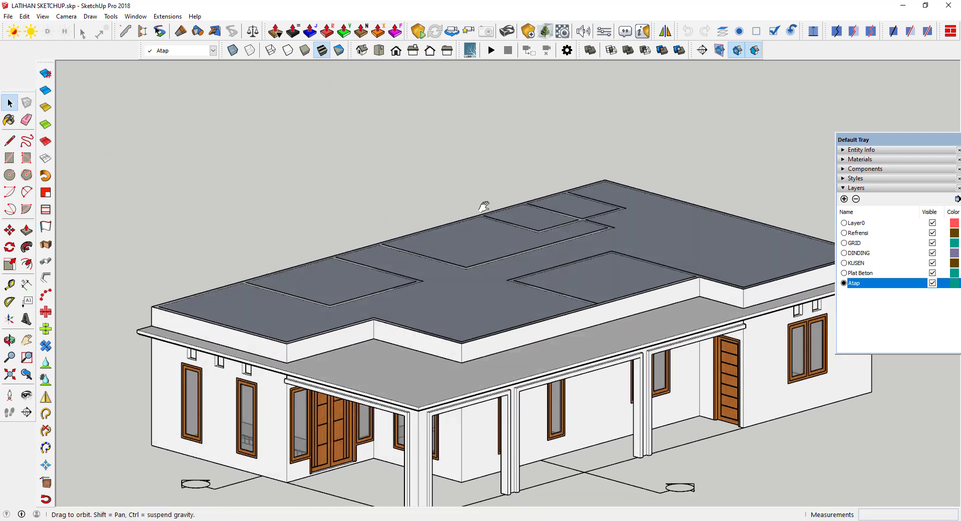
{"action": "scroll", "coordinate": [485, 231], "scroll_direction": "up", "scroll_amount": 5}
{"action": "key", "text": "space"}
{"action": "middle_click_drag", "start_coordinate": [399, 272], "coordinate": [423, 257]}
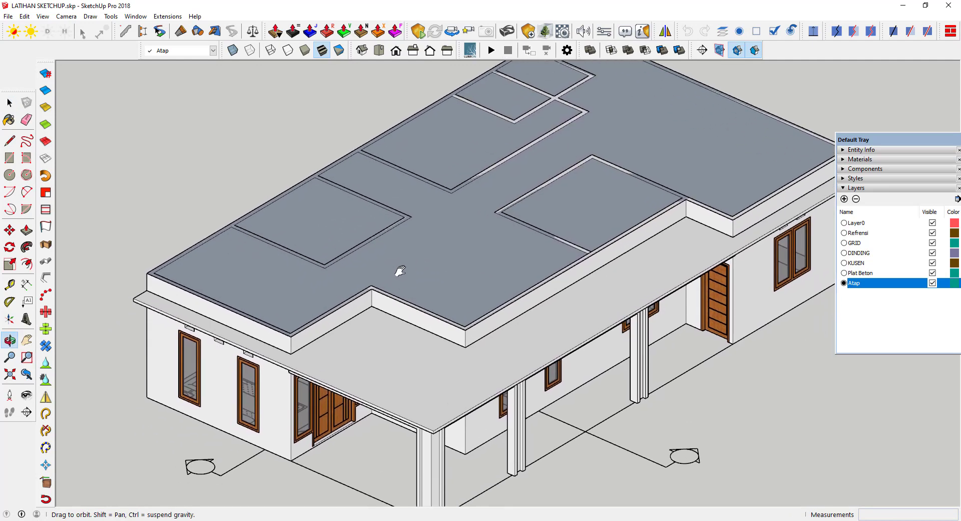
{"action": "left_click", "coordinate": [422, 256]}
{"action": "scroll", "coordinate": [462, 242], "scroll_direction": "down", "scroll_amount": 3}
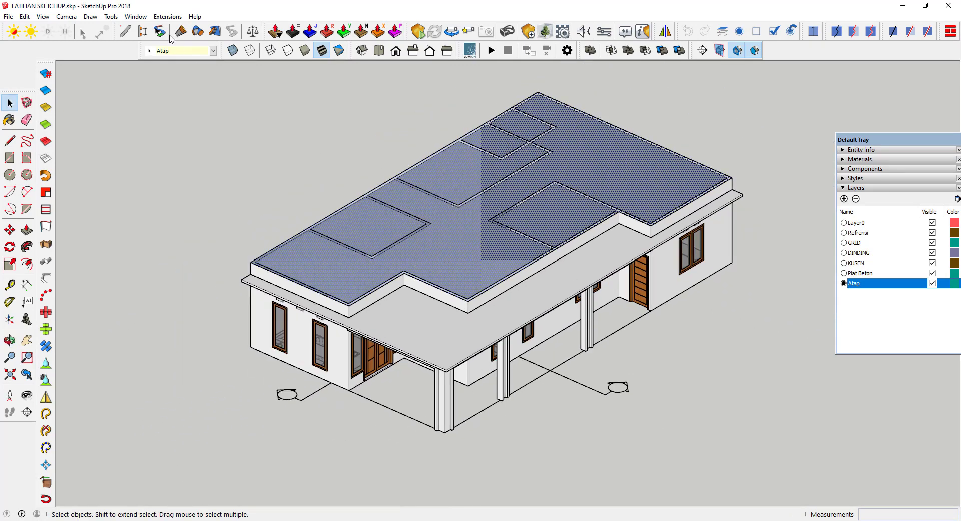
Run the Hipped Roof extension on the face with 50 cm fascia, 5 cm soffit, Sloping+Sloping style
{"action": "left_click", "coordinate": [161, 18]}
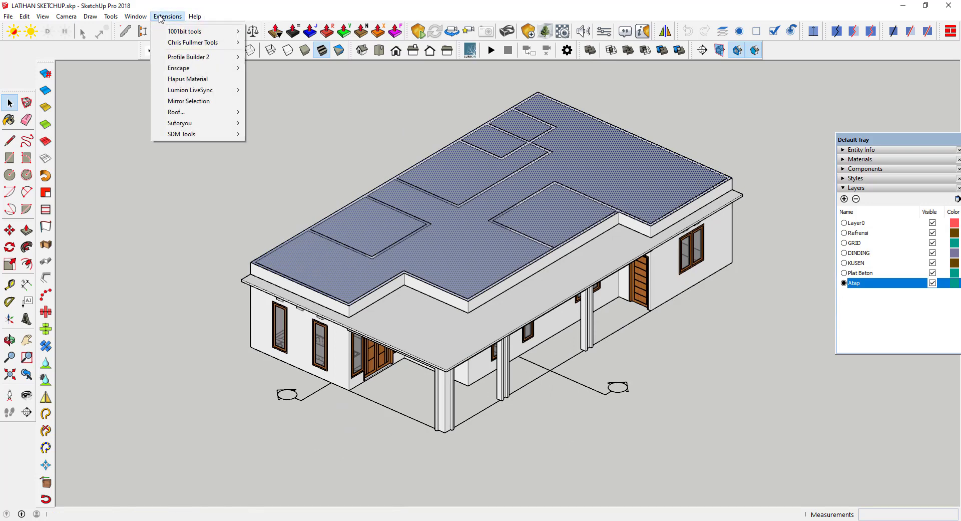
{"action": "mouse_move", "coordinate": [176, 112]}
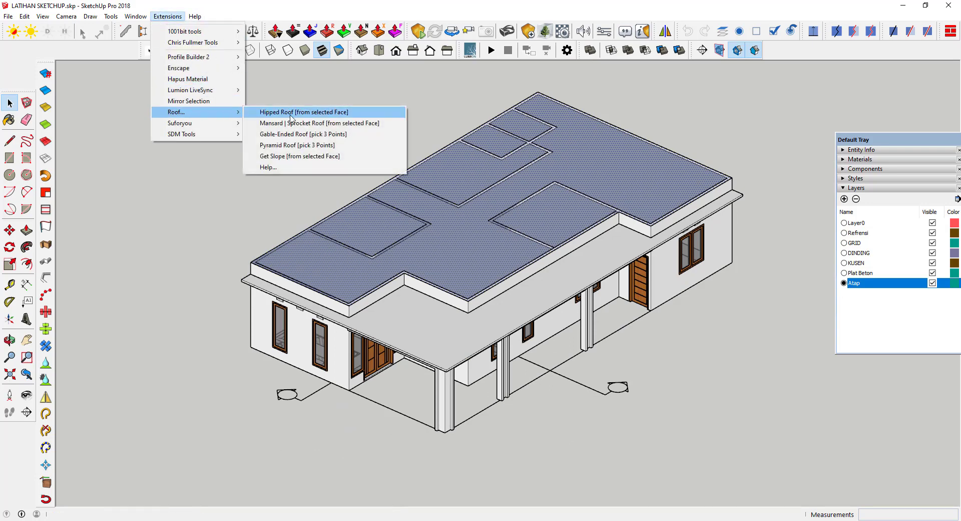
{"action": "left_click", "coordinate": [299, 116]}
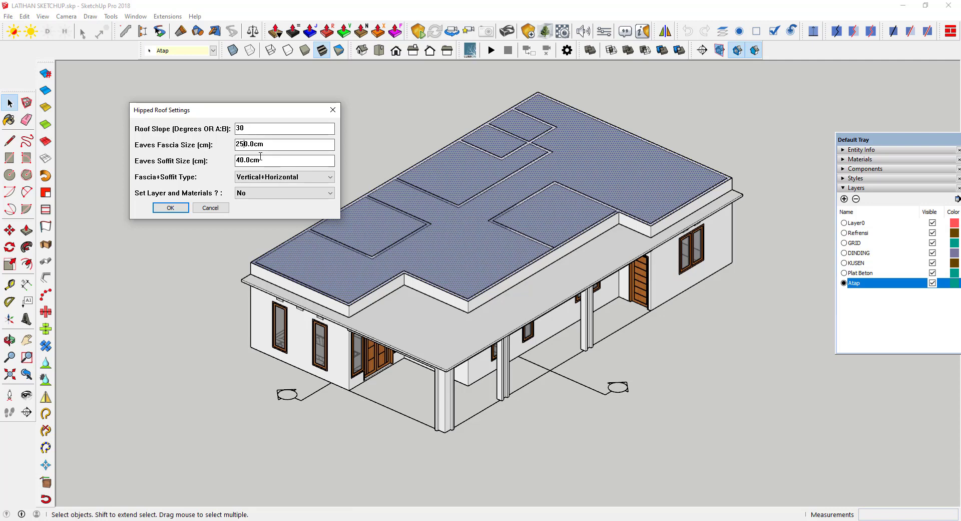
{"action": "key", "text": "BackSpace"}
{"action": "key", "text": "BackSpace"}
{"action": "key", "text": "BackSpace"}
{"action": "key", "text": "BackSpace"}
{"action": "type", "text": "5"}
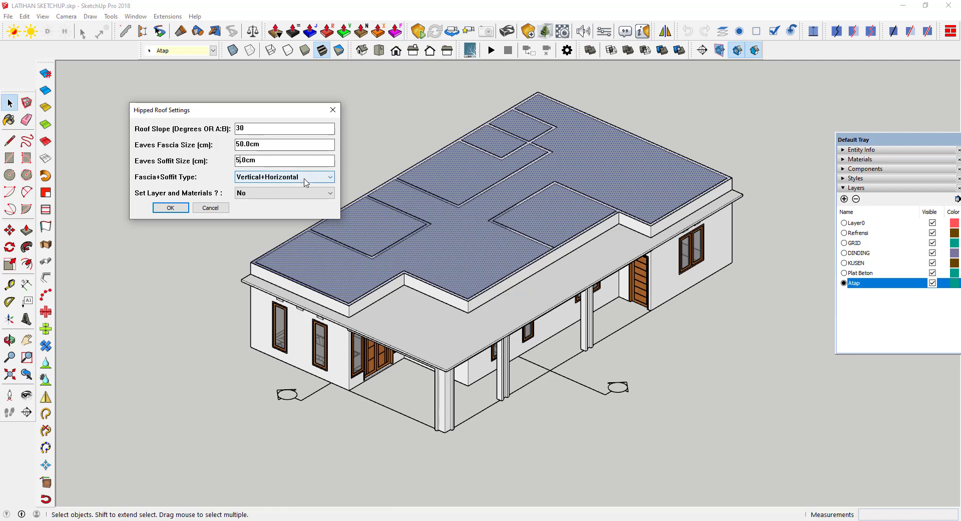
{"action": "left_click", "coordinate": [305, 178]}
{"action": "left_click", "coordinate": [277, 204]}
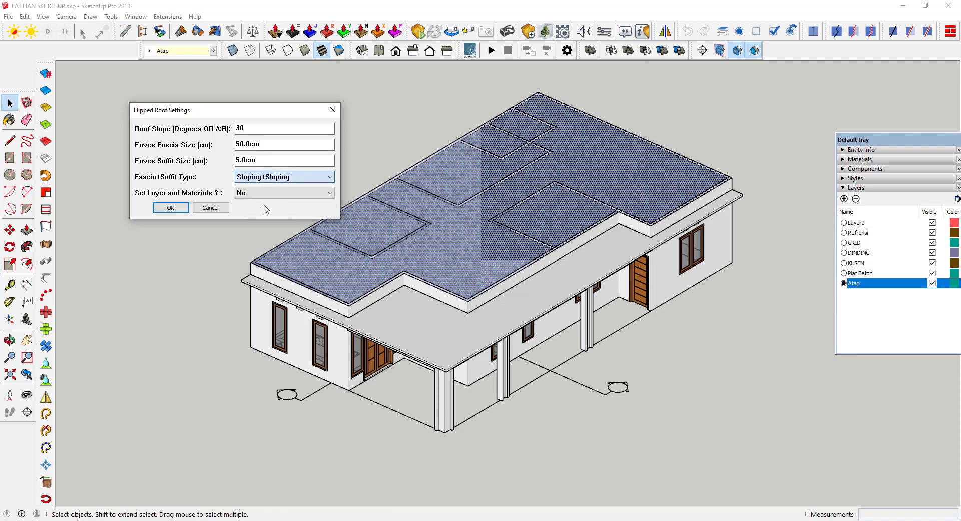
{"action": "left_click", "coordinate": [170, 207]}
Inspect the generated roof up close and select it
{"action": "middle_click_drag", "start_coordinate": [178, 208], "coordinate": [283, 177]}
{"action": "scroll", "coordinate": [294, 158], "scroll_direction": "up", "scroll_amount": 1}
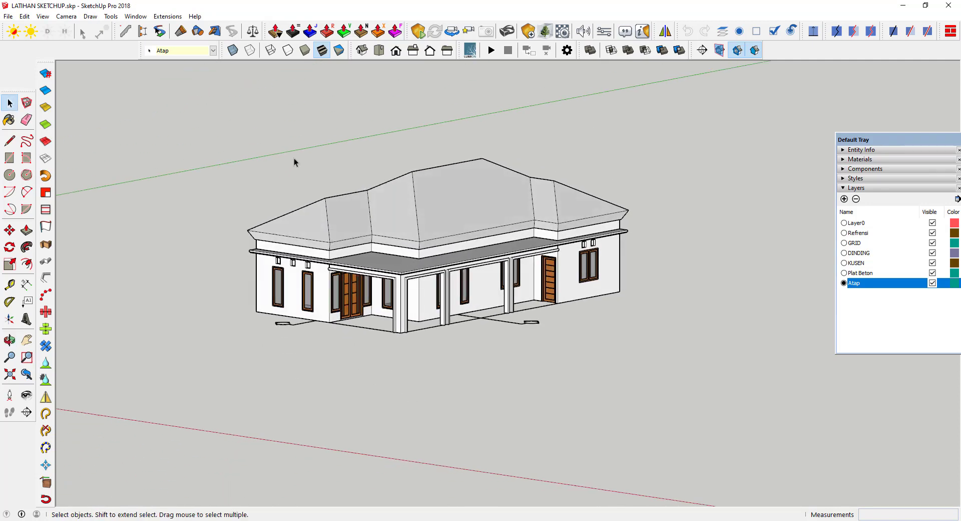
{"action": "scroll", "coordinate": [326, 251], "scroll_direction": "up", "scroll_amount": 2}
{"action": "scroll", "coordinate": [320, 246], "scroll_direction": "up", "scroll_amount": 2}
{"action": "scroll", "coordinate": [313, 240], "scroll_direction": "up", "scroll_amount": 2}
{"action": "scroll", "coordinate": [314, 240], "scroll_direction": "down", "scroll_amount": 2}
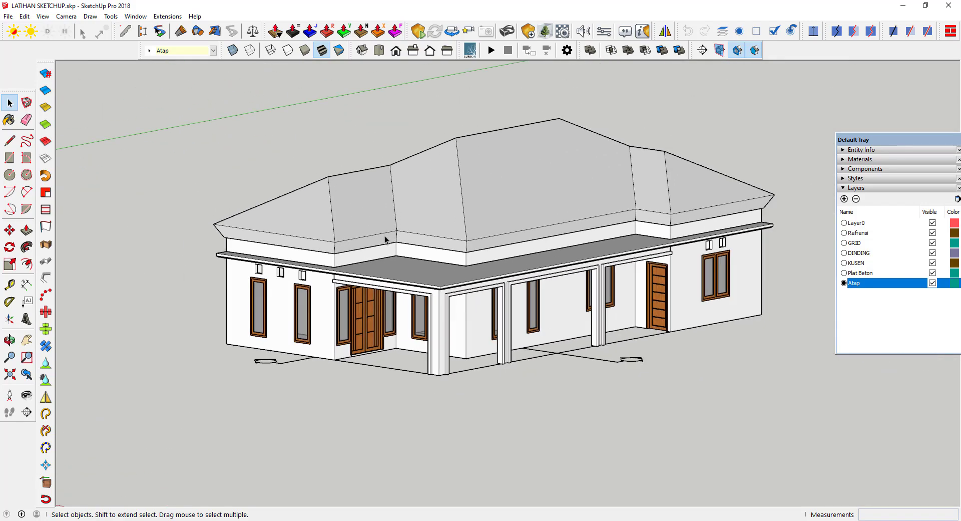
{"action": "scroll", "coordinate": [356, 222], "scroll_direction": "up", "scroll_amount": 3}
{"action": "scroll", "coordinate": [327, 201], "scroll_direction": "up", "scroll_amount": 1}
{"action": "left_click", "coordinate": [327, 201]}
Delete the first hipped roof and reselect the flat roof face
{"action": "key", "text": "Delete"}
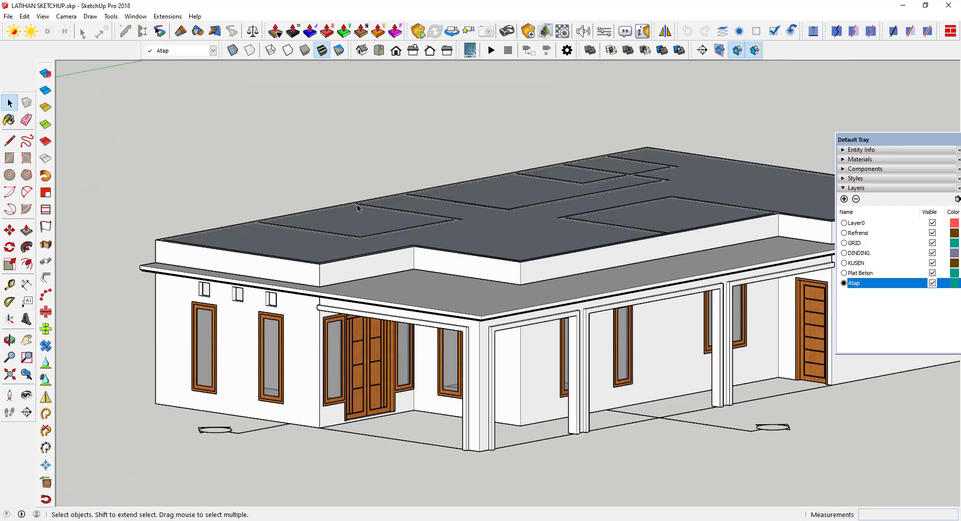
{"action": "middle_click_drag", "start_coordinate": [327, 202], "coordinate": [332, 279]}
{"action": "scroll", "coordinate": [300, 283], "scroll_direction": "up", "scroll_amount": 3}
{"action": "left_click", "coordinate": [273, 251]}
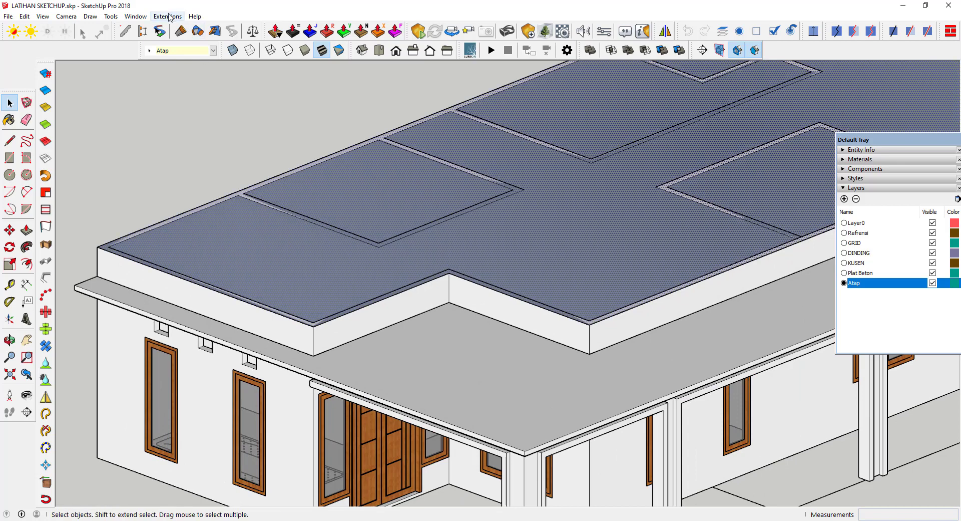
Generate a new Hipped Roof with 5 cm fascia, 70 cm soffit, layer and materials option No
{"action": "left_click", "coordinate": [167, 16]}
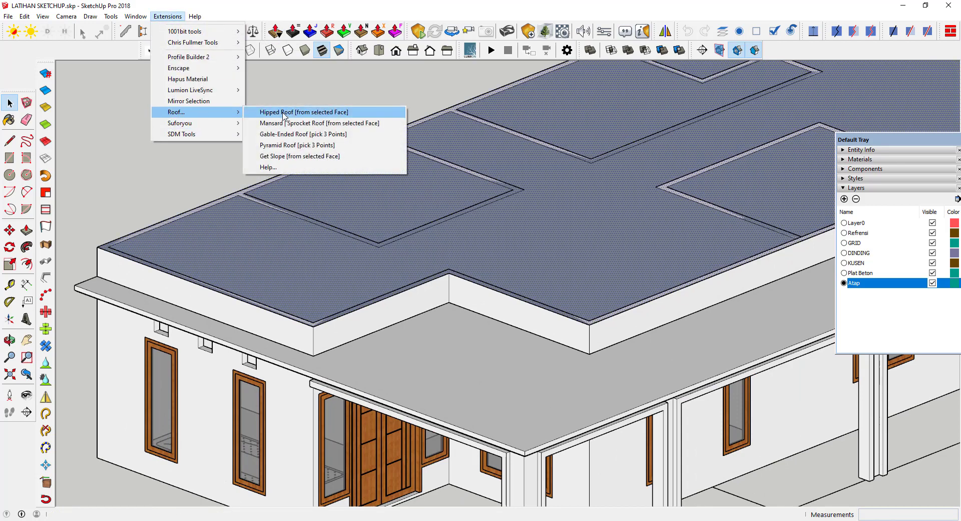
{"action": "left_click", "coordinate": [282, 108]}
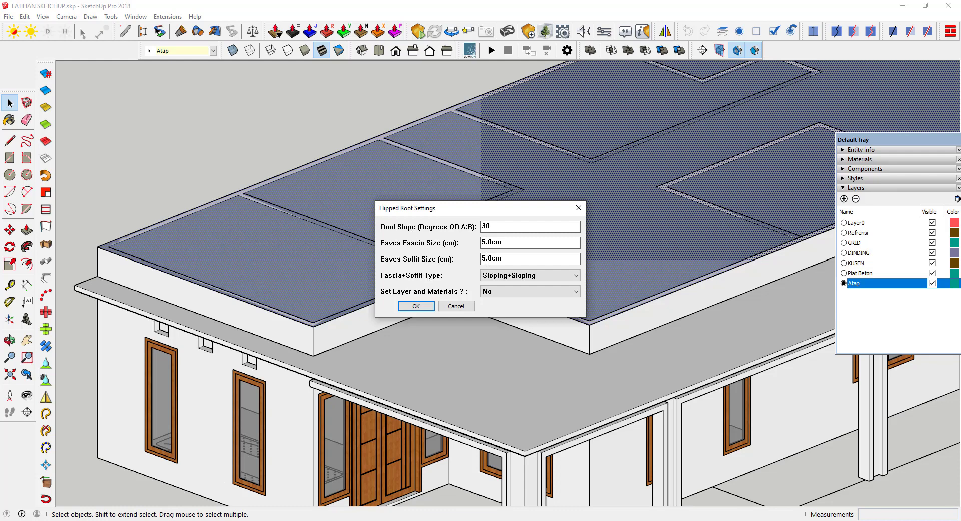
{"action": "type", "text": "70"}
{"action": "left_click", "coordinate": [496, 291]}
{"action": "left_click", "coordinate": [498, 292]}
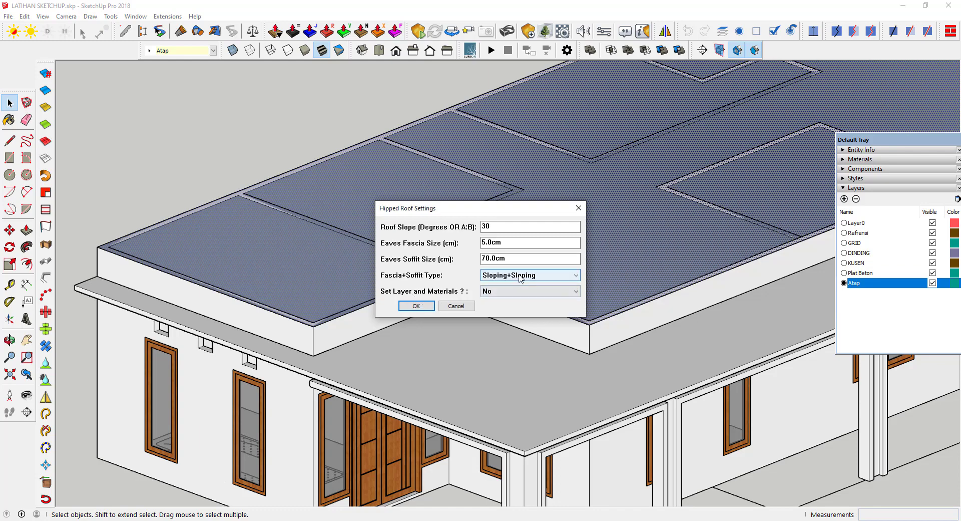
{"action": "left_click", "coordinate": [416, 305]}
{"action": "scroll", "coordinate": [410, 274], "scroll_direction": "down", "scroll_amount": 2}
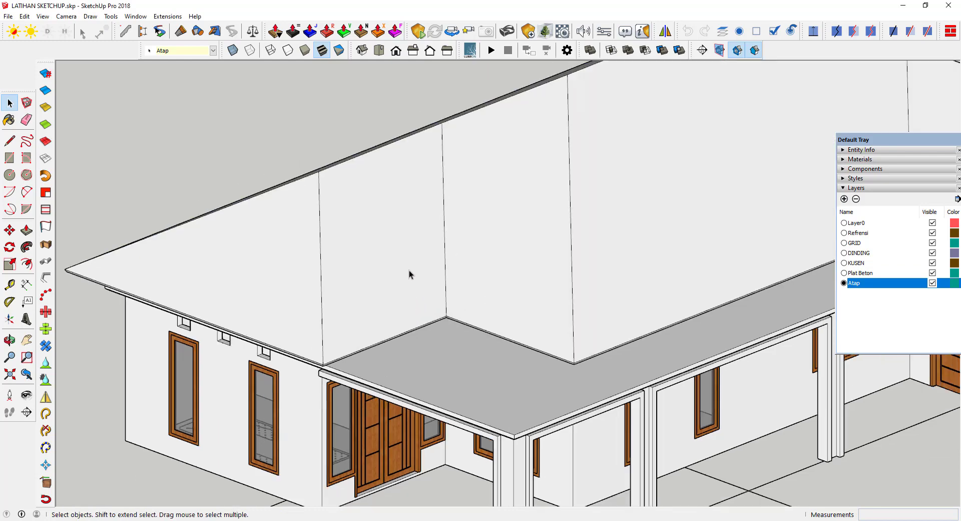
{"action": "scroll", "coordinate": [408, 273], "scroll_direction": "down", "scroll_amount": 3}
{"action": "mouse_move", "coordinate": [406, 273]}
{"action": "middle_mouse_down"}
{"action": "mouse_move", "coordinate": [570, 146]}
{"action": "mouse_move", "coordinate": [342, 227]}
{"action": "mouse_move", "coordinate": [292, 315]}
{"action": "mouse_move", "coordinate": [449, 277]}
{"action": "middle_mouse_up"}
{"action": "scroll", "coordinate": [354, 203], "scroll_direction": "up", "scroll_amount": 3}
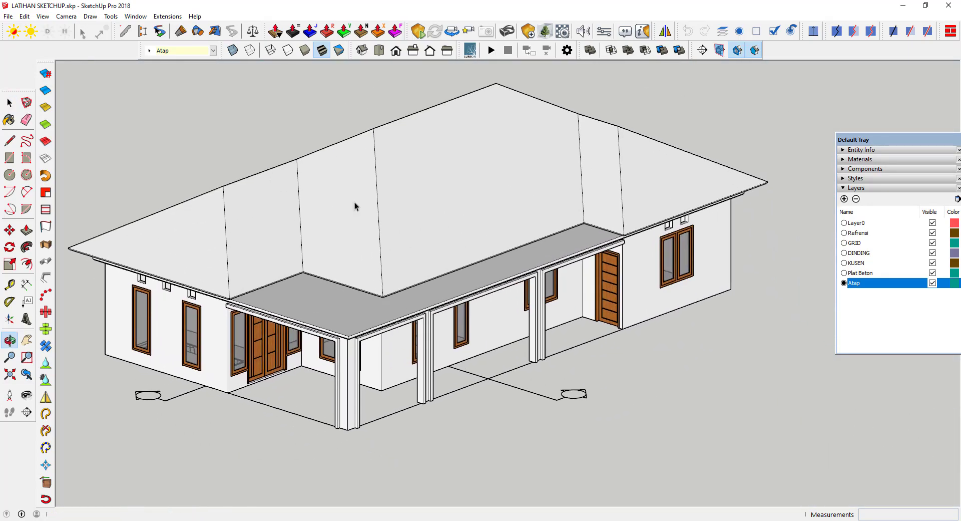
{"action": "scroll", "coordinate": [357, 196], "scroll_direction": "down", "scroll_amount": 3}
{"action": "mouse_move", "coordinate": [427, 217]}
{"action": "middle_mouse_down"}
{"action": "mouse_move", "coordinate": [324, 170]}
{"action": "mouse_move", "coordinate": [387, 159]}
{"action": "mouse_move", "coordinate": [500, 197]}
{"action": "mouse_move", "coordinate": [483, 270]}
{"action": "mouse_move", "coordinate": [455, 180]}
{"action": "mouse_move", "coordinate": [552, 192]}
{"action": "middle_mouse_up"}
{"action": "left_click", "coordinate": [552, 191]}
{"action": "mouse_move", "coordinate": [534, 157]}
{"action": "middle_mouse_down"}
{"action": "mouse_move", "coordinate": [247, 159]}
{"action": "mouse_move", "coordinate": [446, 185]}
{"action": "mouse_move", "coordinate": [340, 159]}
{"action": "mouse_move", "coordinate": [627, 141]}
{"action": "mouse_move", "coordinate": [420, 150]}
{"action": "mouse_move", "coordinate": [517, 180]}
{"action": "mouse_move", "coordinate": [418, 187]}
{"action": "middle_mouse_up"}
{"action": "scroll", "coordinate": [476, 171], "scroll_direction": "up", "scroll_amount": 2}
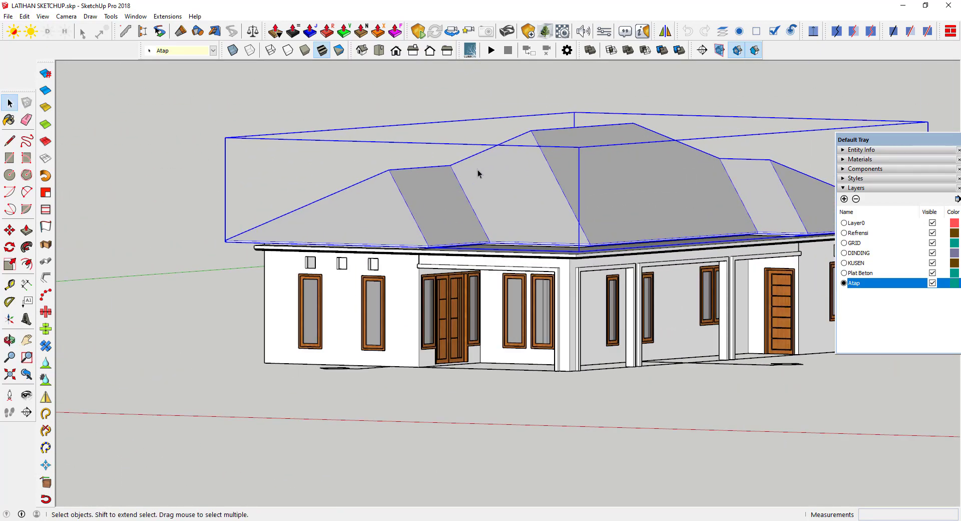
{"action": "middle_click_drag", "start_coordinate": [476, 172], "coordinate": [503, 168]}
{"action": "scroll", "coordinate": [185, 271], "scroll_direction": "up", "scroll_amount": 1}
{"action": "scroll", "coordinate": [170, 266], "scroll_direction": "up", "scroll_amount": 3}
{"action": "scroll", "coordinate": [182, 245], "scroll_direction": "up", "scroll_amount": 2}
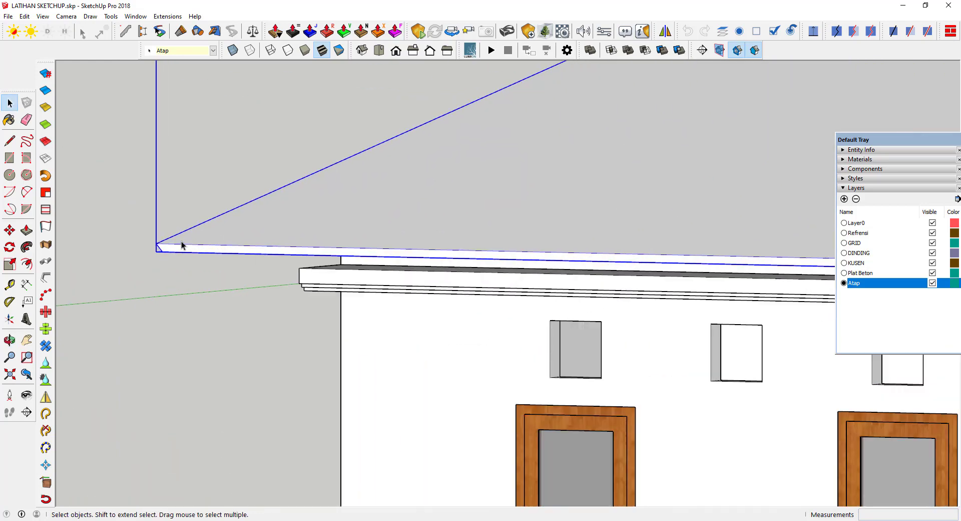
{"action": "scroll", "coordinate": [195, 269], "scroll_direction": "down", "scroll_amount": 2}
{"action": "scroll", "coordinate": [294, 267], "scroll_direction": "up", "scroll_amount": 1}
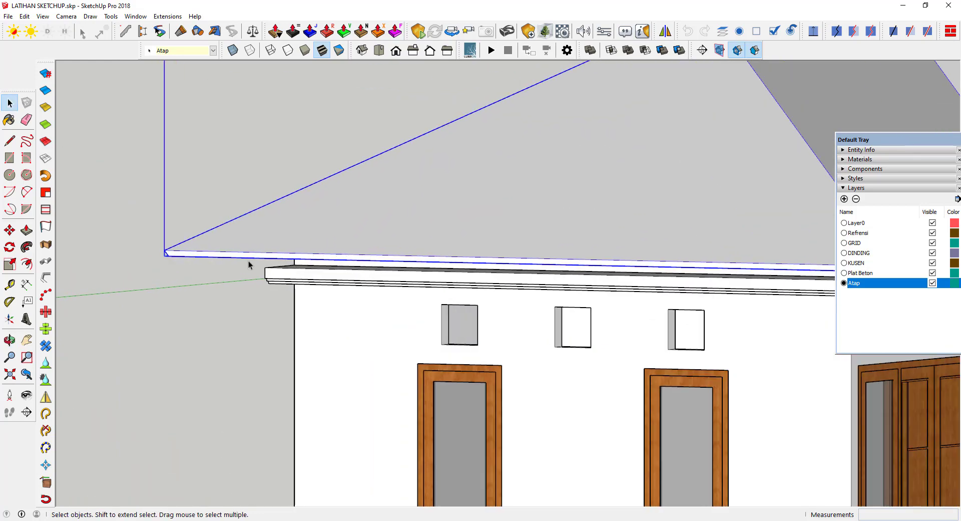
{"action": "scroll", "coordinate": [197, 251], "scroll_direction": "down", "scroll_amount": 5}
{"action": "middle_click_drag", "start_coordinate": [558, 165], "coordinate": [554, 206]}
{"action": "scroll", "coordinate": [552, 262], "scroll_direction": "up", "scroll_amount": 2}
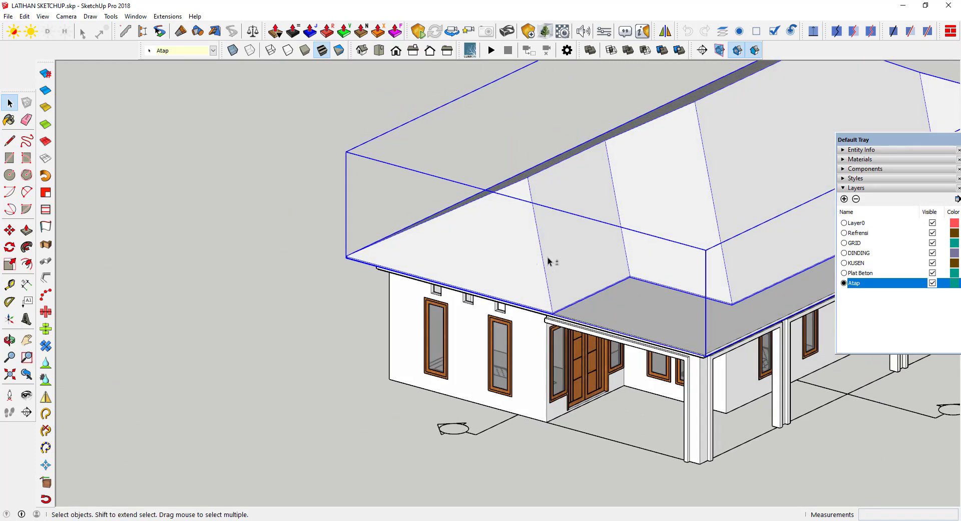
{"action": "middle_click_drag", "start_coordinate": [551, 262], "coordinate": [280, 292], "text": "shift"}
{"action": "left_click", "coordinate": [760, 191]}
{"action": "mouse_move", "coordinate": [369, 242]}
{"action": "middle_mouse_down"}
{"action": "mouse_move", "coordinate": [440, 212]}
{"action": "mouse_move", "coordinate": [444, 118]}
{"action": "mouse_move", "coordinate": [448, 208]}
{"action": "mouse_move", "coordinate": [418, 204]}
{"action": "mouse_move", "coordinate": [408, 242]}
{"action": "mouse_move", "coordinate": [415, 203]}
{"action": "mouse_move", "coordinate": [385, 196]}
{"action": "middle_mouse_up"}
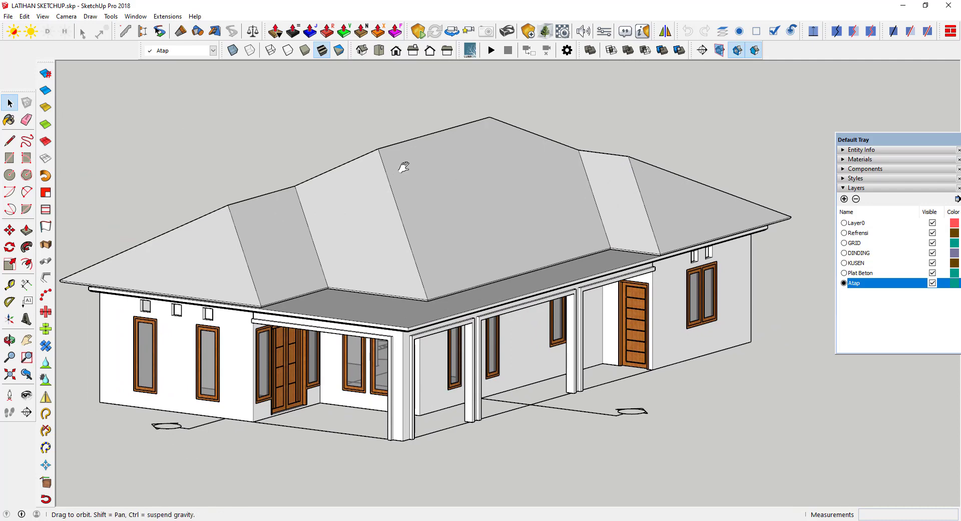
{"action": "middle_click_drag", "start_coordinate": [415, 174], "coordinate": [406, 165], "text": "shift"}
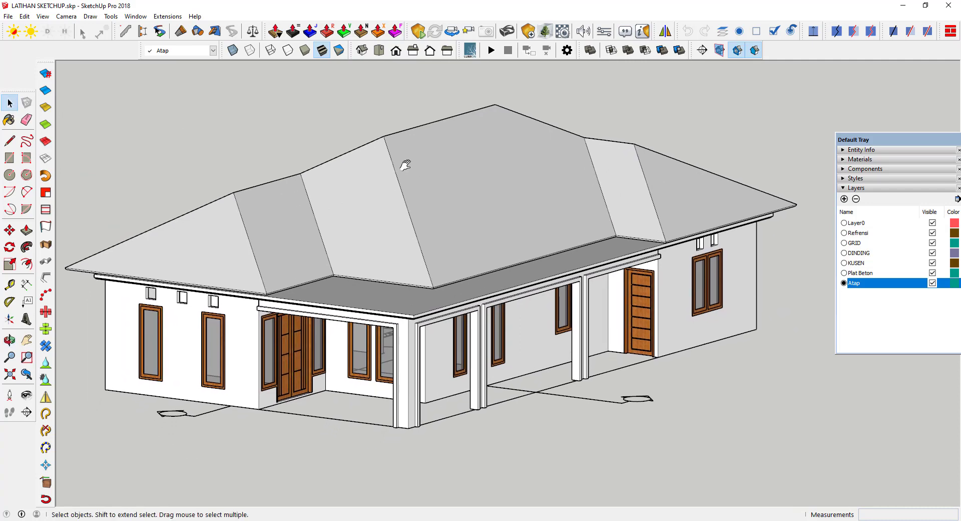